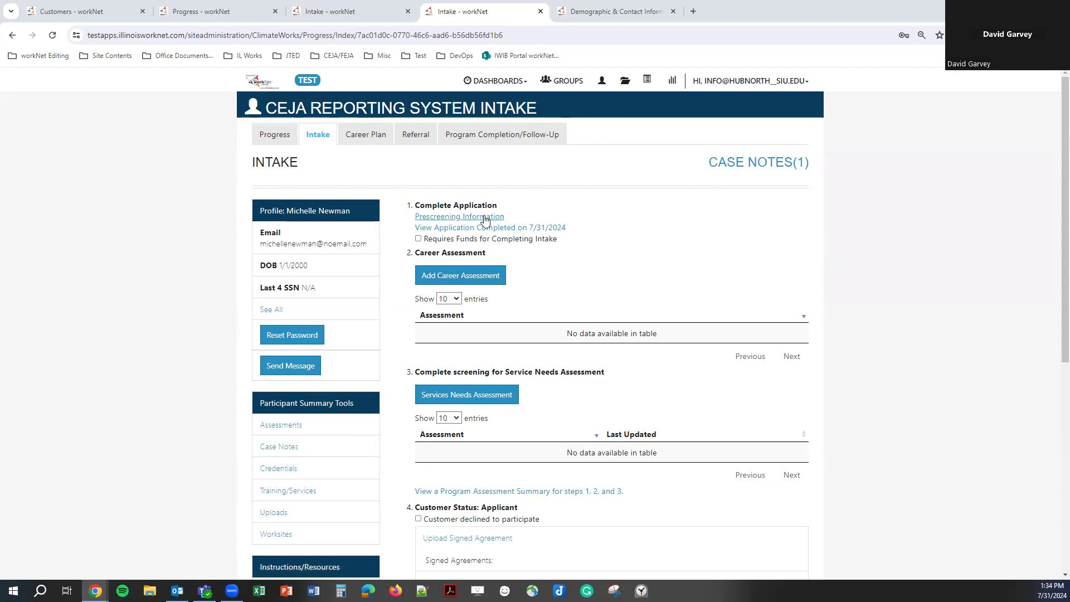
# Review the participant's prescreening information, including the responses, pre-screening results and program recommendations, and close it.
pyautogui.click(436, 219)
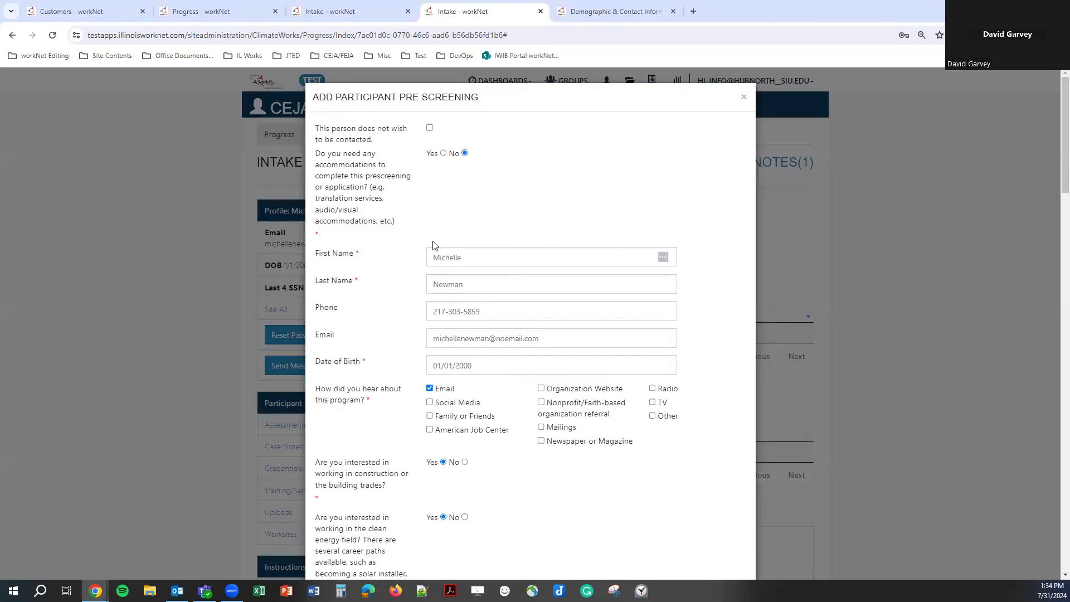
pyautogui.scroll(-15, 436, 239)
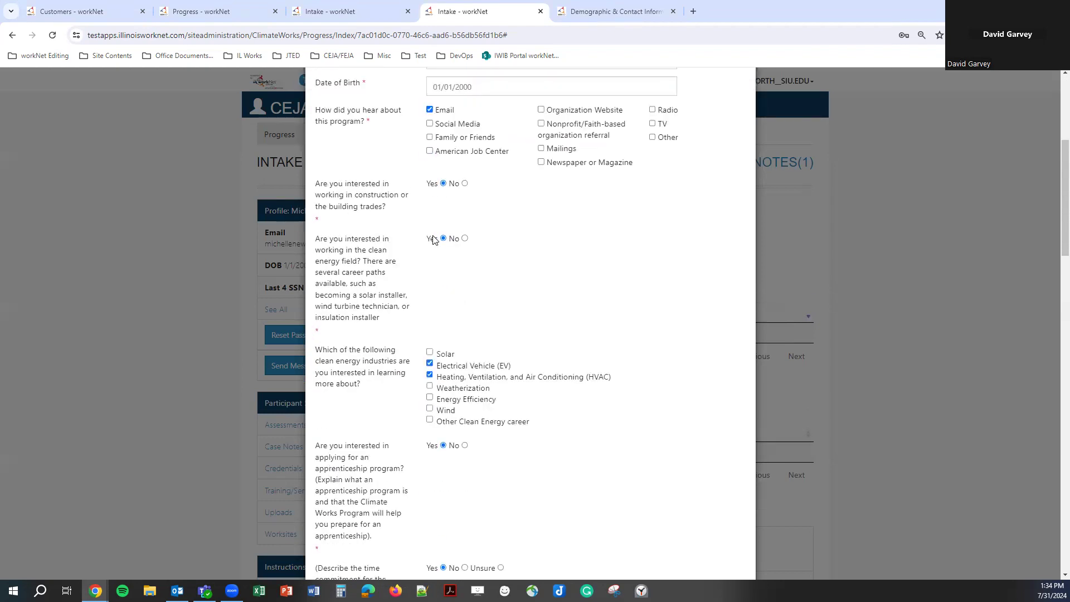
pyautogui.scroll(-15, 435, 240)
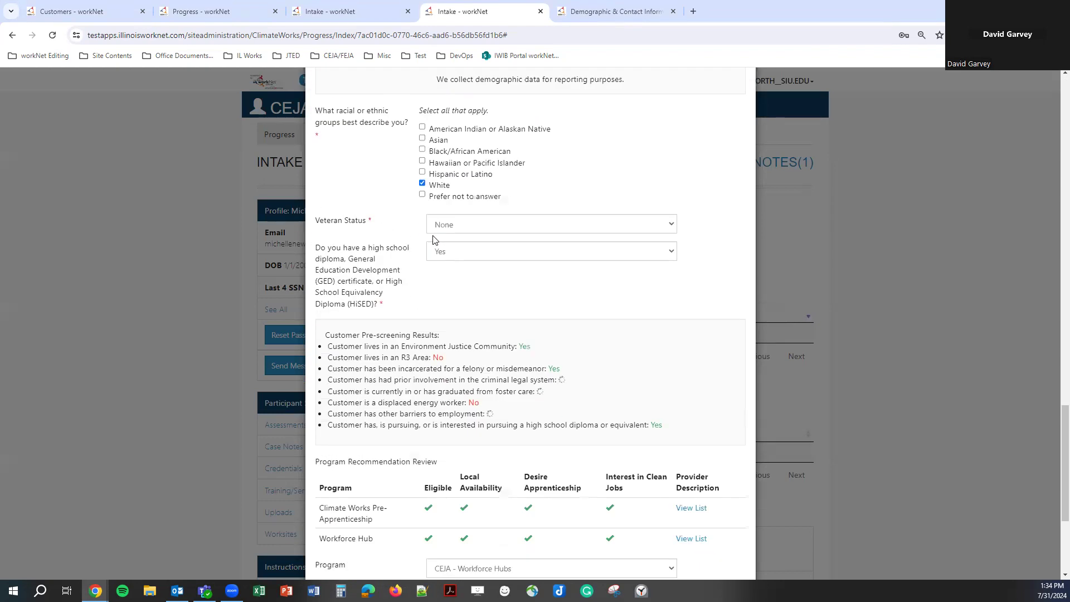
pyautogui.click(814, 272)
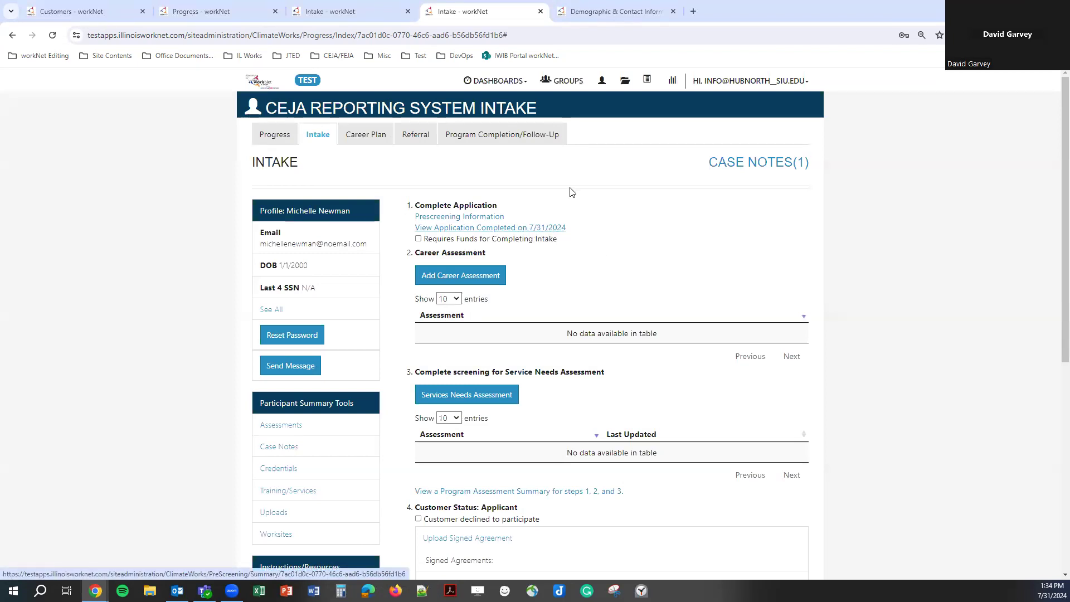
# Open the application completed on 7/31/2024 in a separate browser tab and review its demographic and contact responses.
pyautogui.click(603, 9)
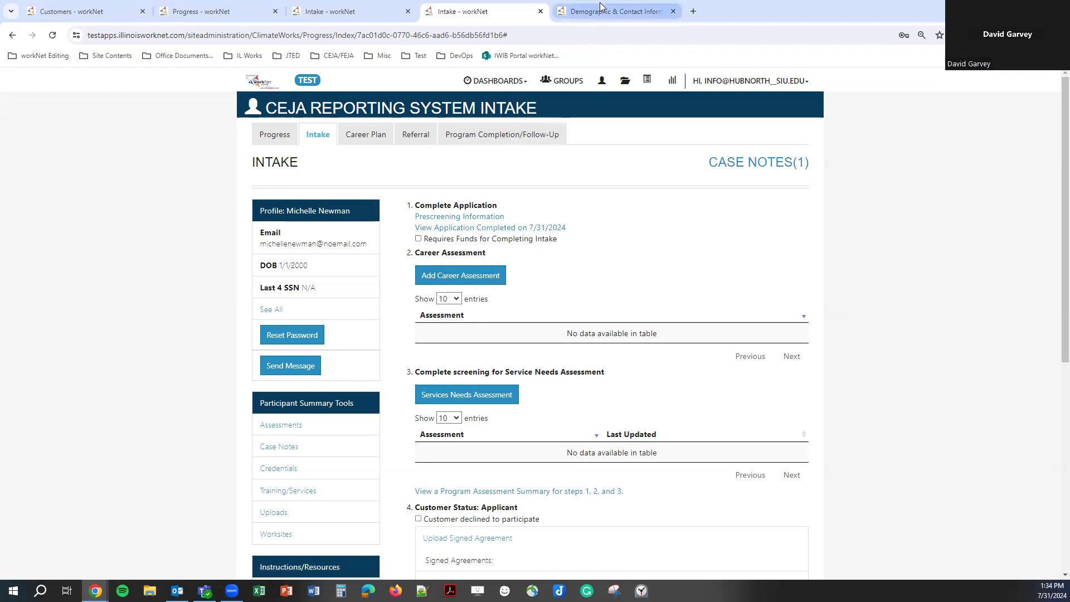
pyautogui.click(447, 5)
pyautogui.keyDown('ctrl'); pyautogui.click(499, 229); pyautogui.keyUp('ctrl')
pyautogui.click(596, 9)
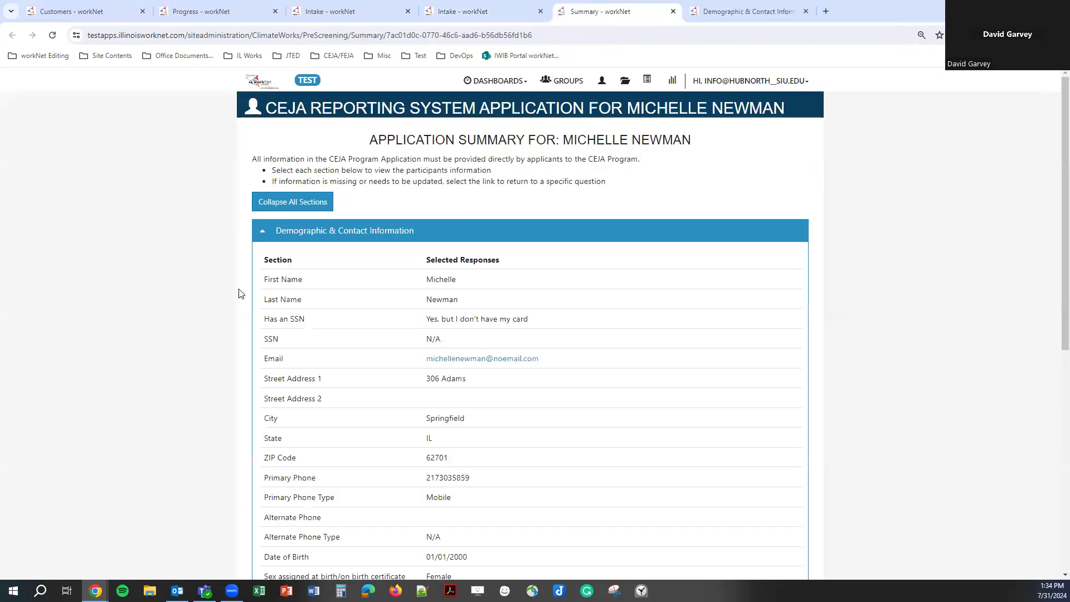
pyautogui.scroll(-8, 544, 306)
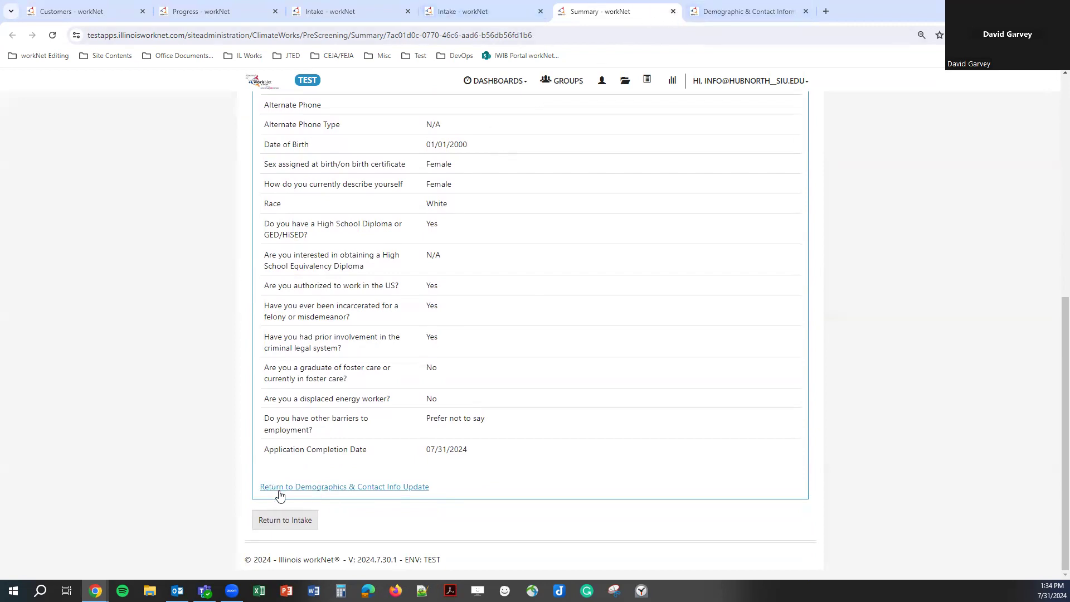
# Open the demographics and contact information update form and look through its questions down to the application submit date.
pyautogui.click(348, 493)
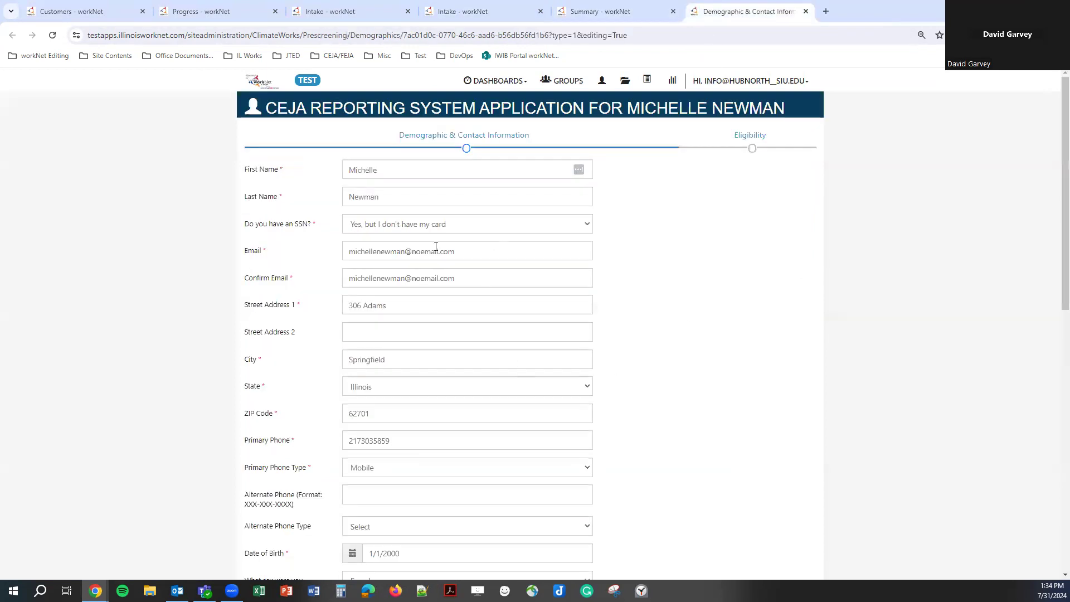
pyautogui.scroll(-11, 508, 279)
pyautogui.scroll(-1, 403, 284)
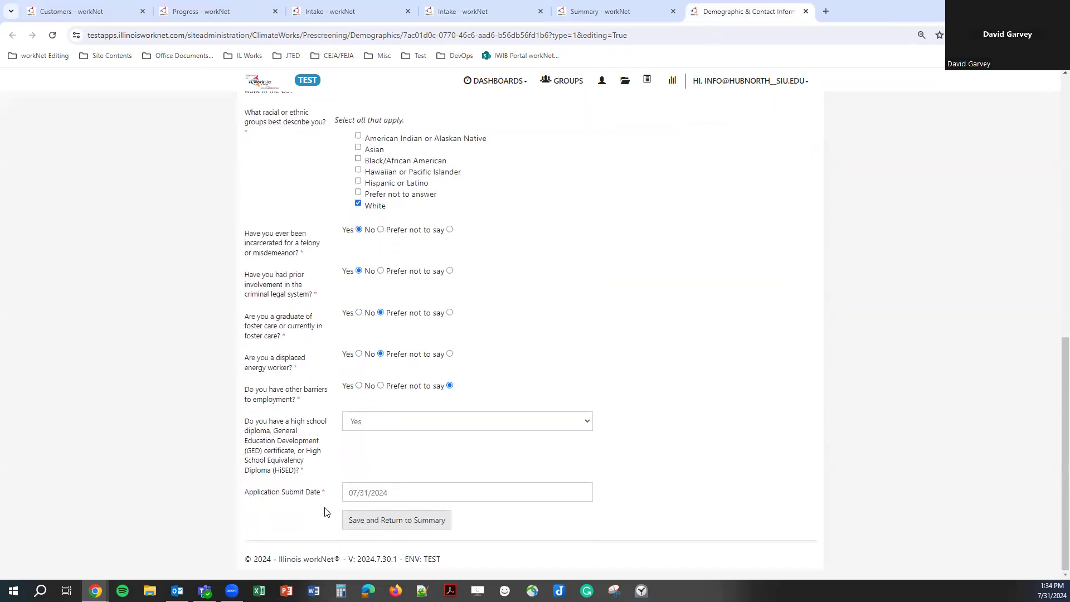
# Return to the application summary and collapse the Demographic & Contact Information section.
pyautogui.click(612, 12)
pyautogui.scroll(15, 345, 411)
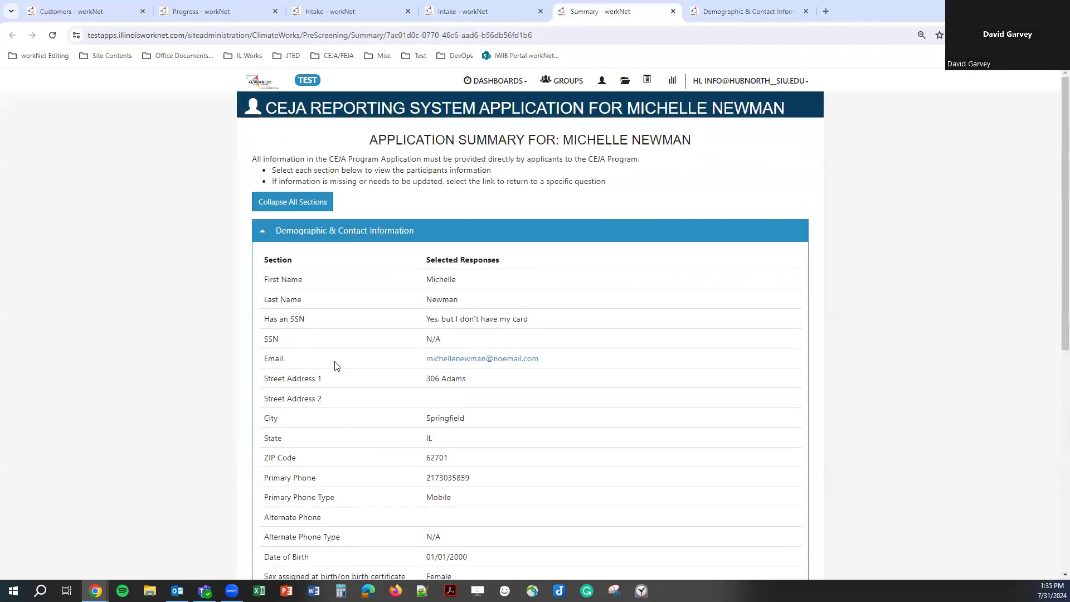
pyautogui.click(310, 231)
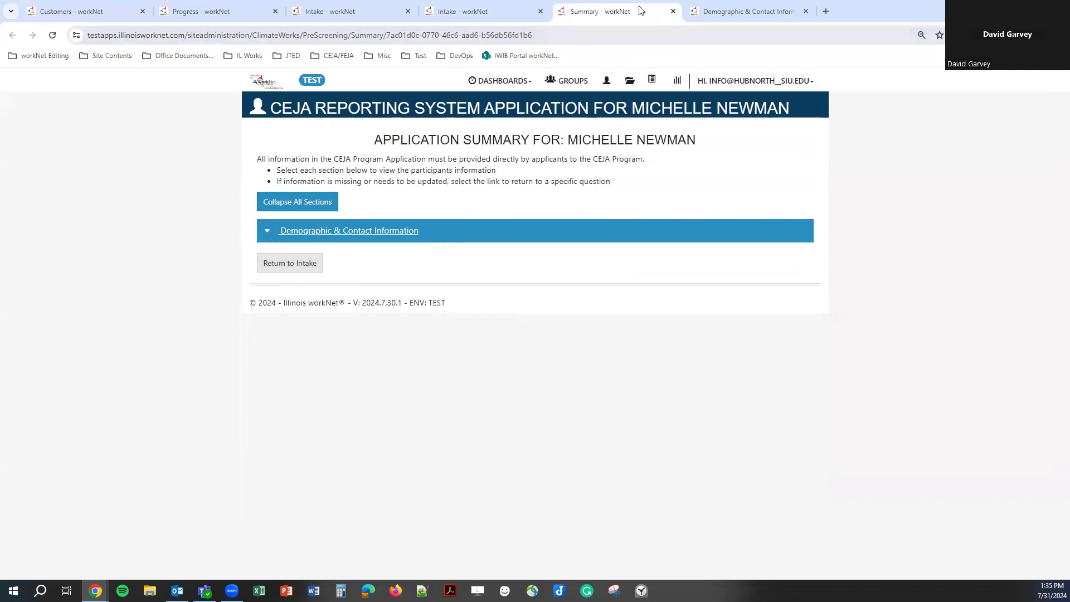
# Go back to the participant's intake page and flag the application as requiring funds for completing intake.
pyautogui.click(478, 12)
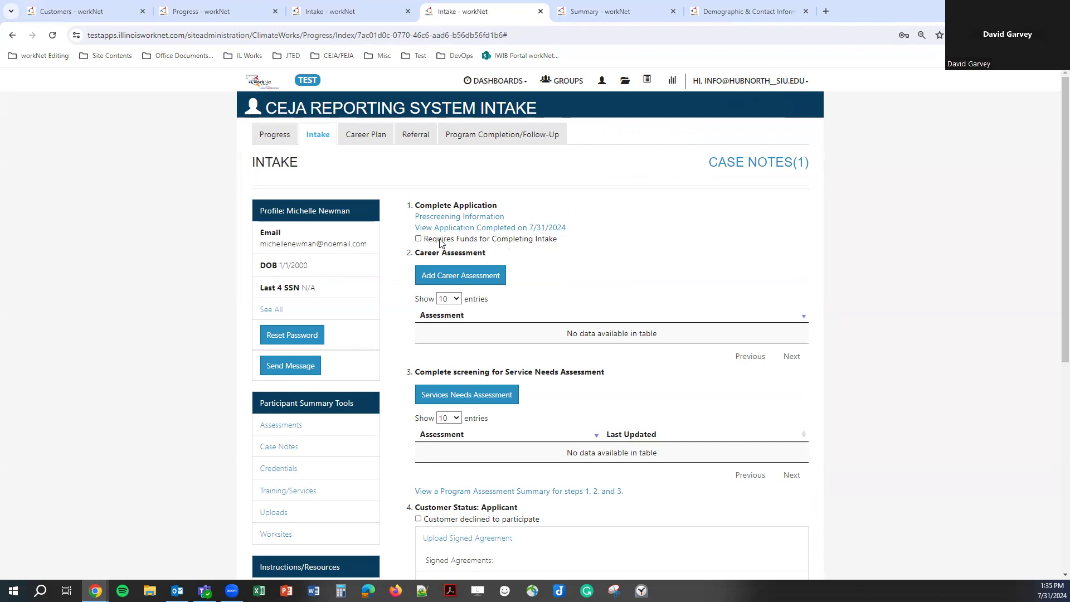
pyautogui.click(418, 238)
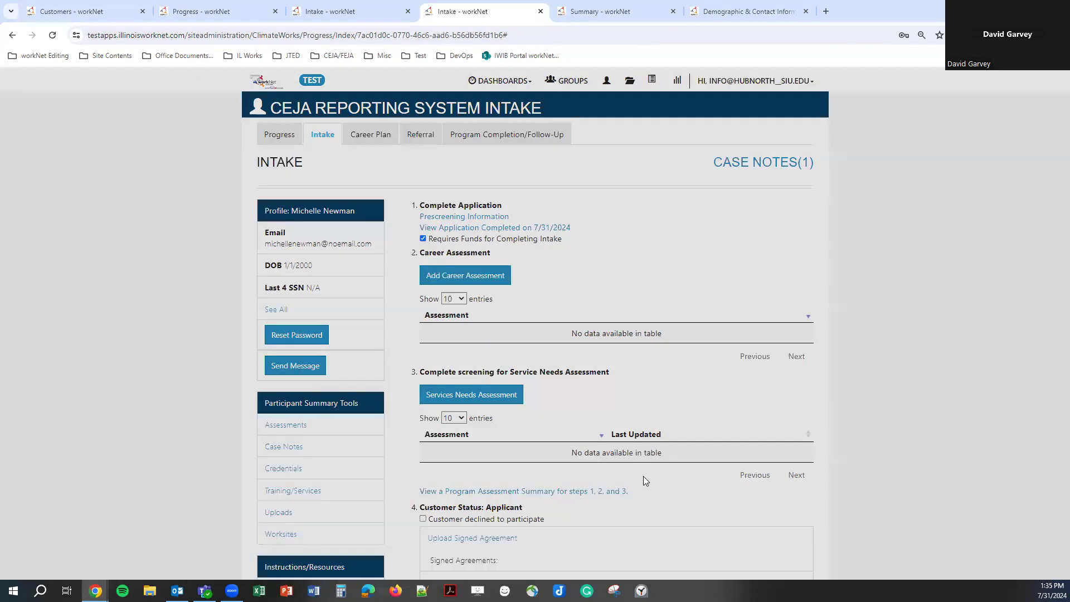
pyautogui.click(628, 109)
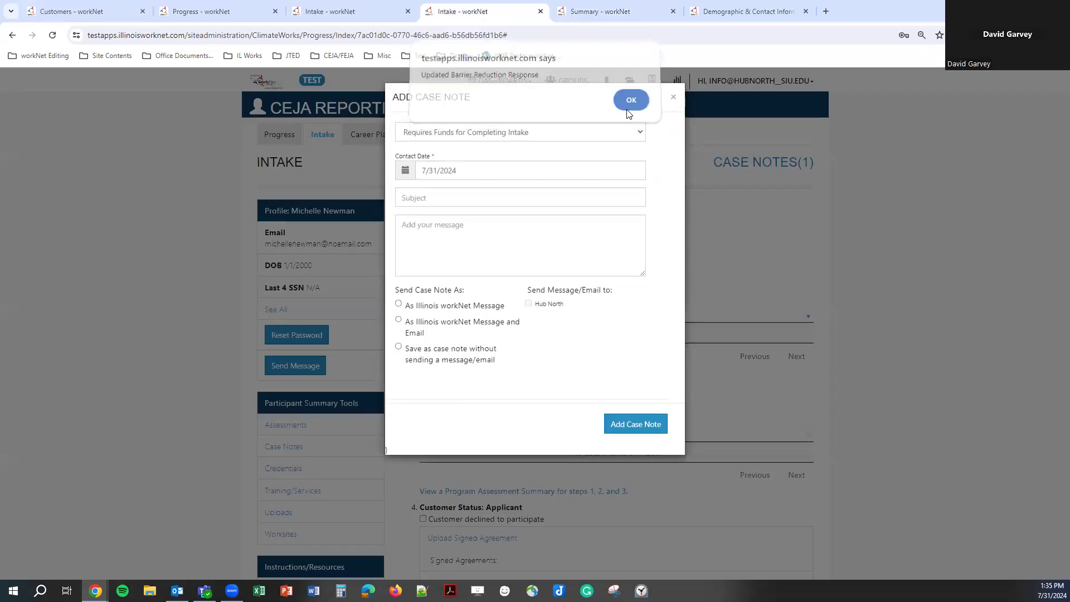
# Add the funds-related case note with subject and message "test", saved without sending a message or email.
pyautogui.click(450, 199)
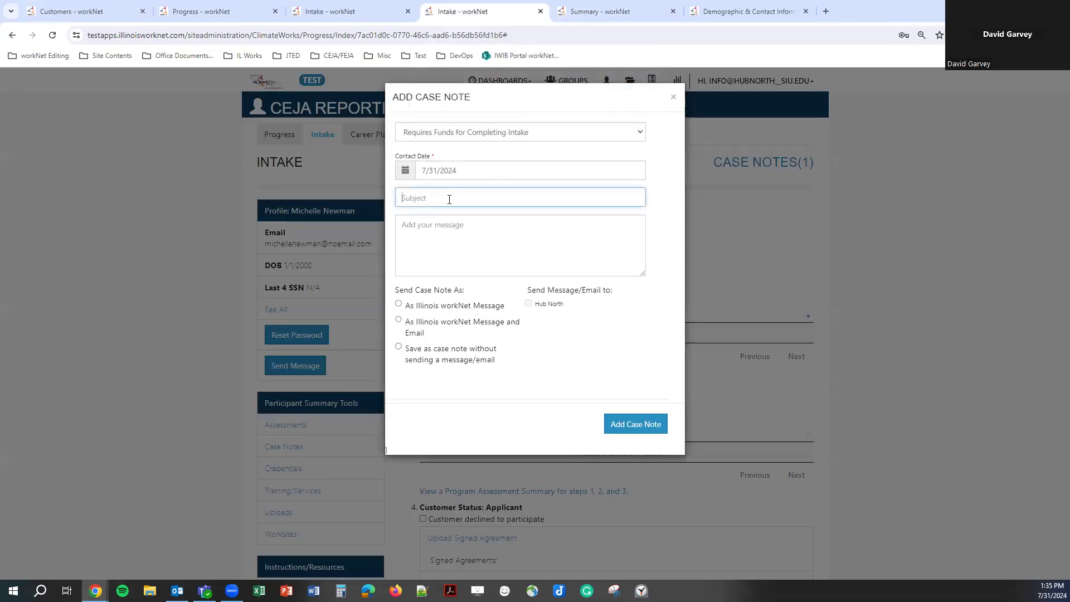
pyautogui.write('t')
pyautogui.press('Tab')
pyautogui.write('test')
pyautogui.click(399, 347)
pyautogui.click(650, 425)
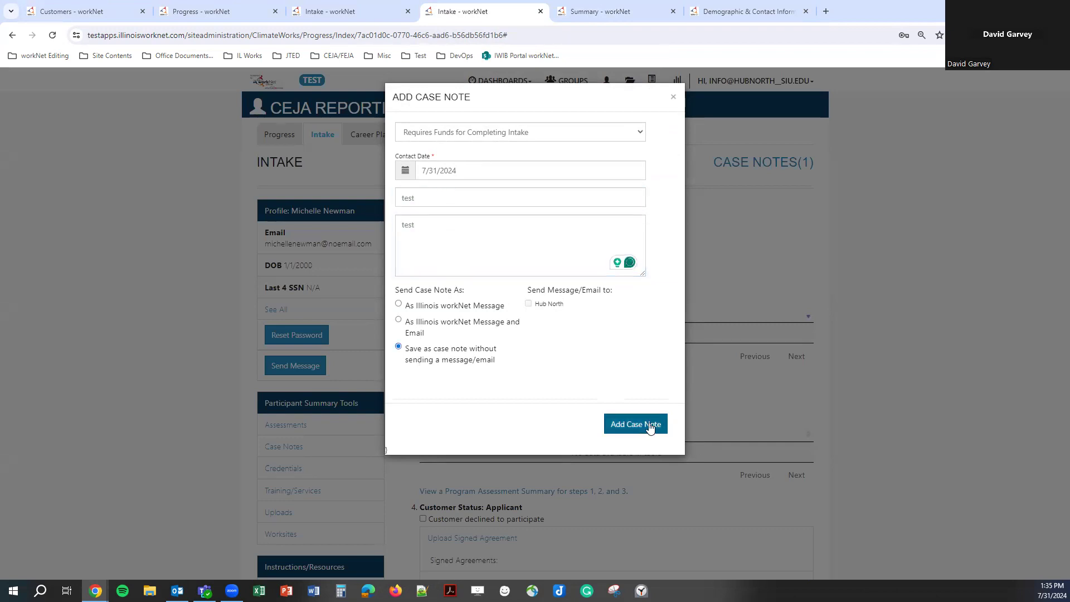
pyautogui.click(614, 116)
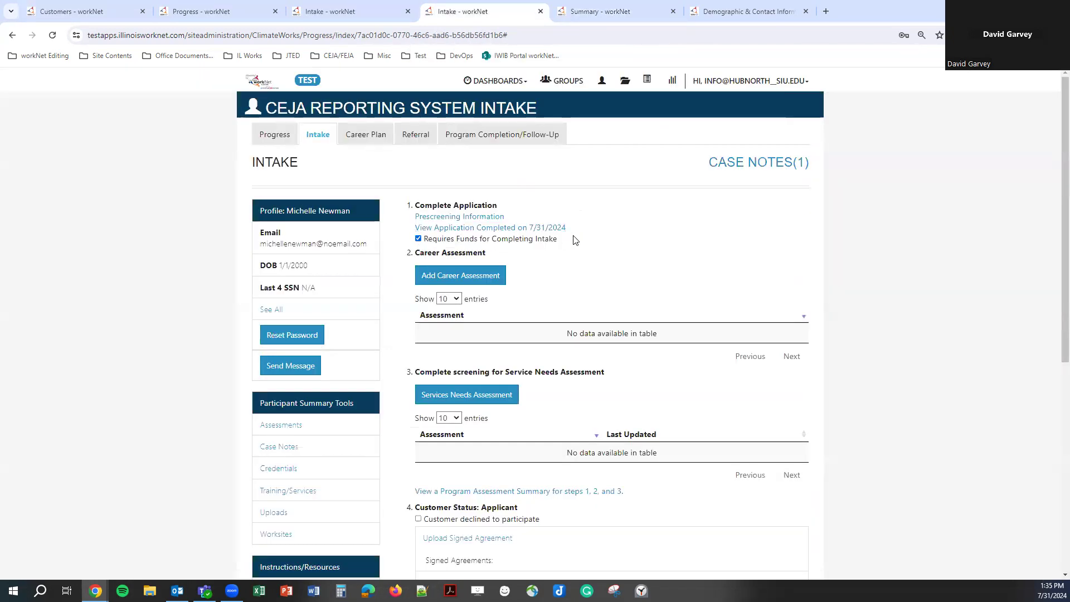
# Clear the Requires Funds for Completing Intake flag and add a General case note with subject and message "test", without sending it.
pyautogui.click(418, 240)
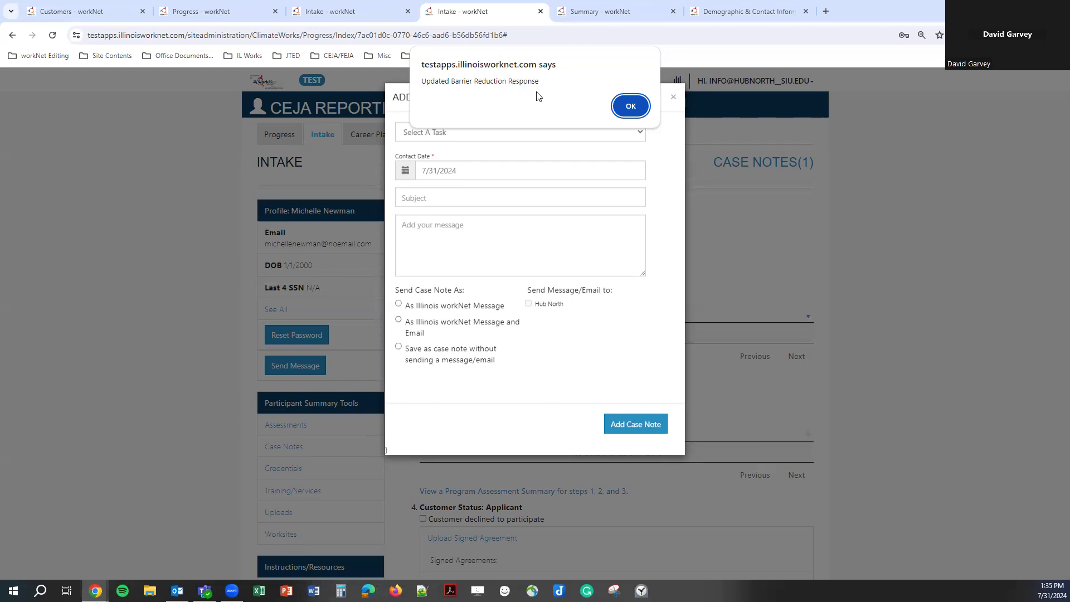
pyautogui.click(633, 109)
pyautogui.click(503, 132)
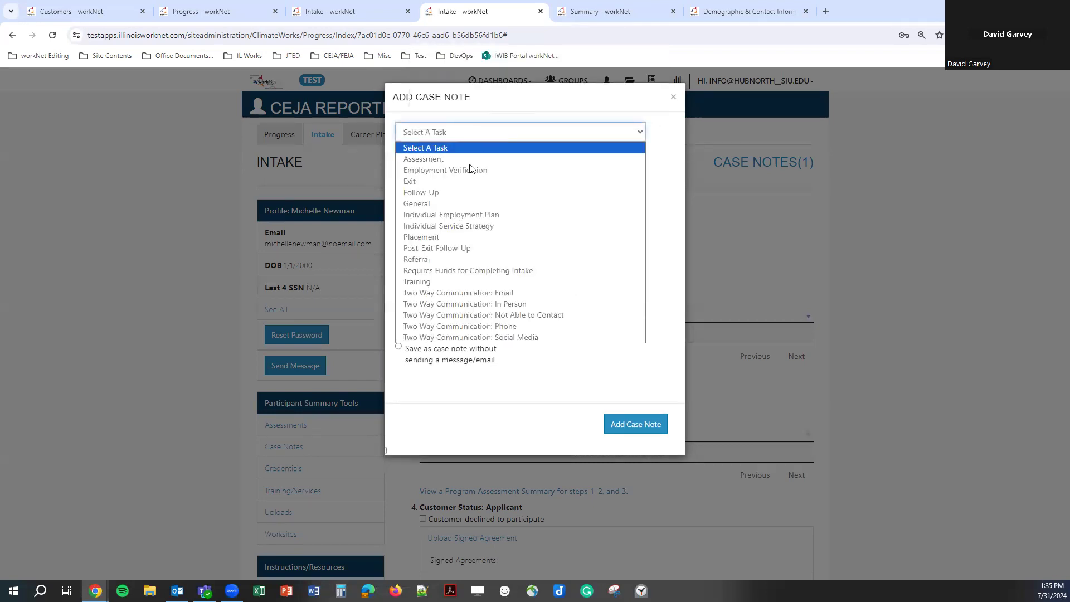
pyautogui.click(446, 202)
pyautogui.click(447, 202)
pyautogui.write('test')
pyautogui.press('Tab')
pyautogui.write('test')
pyautogui.click(453, 349)
pyautogui.click(634, 426)
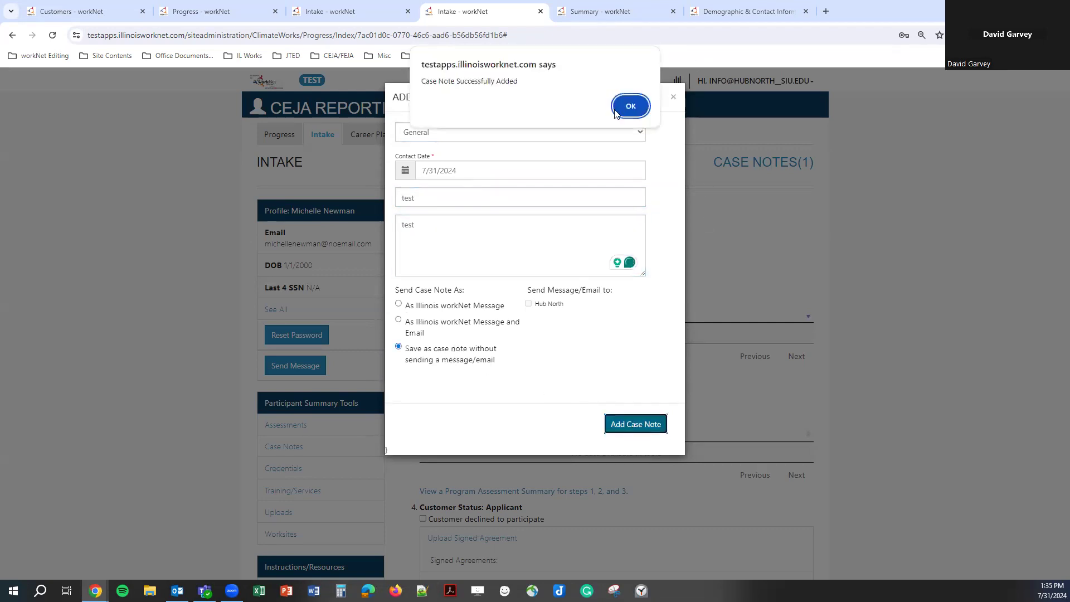
pyautogui.click(627, 112)
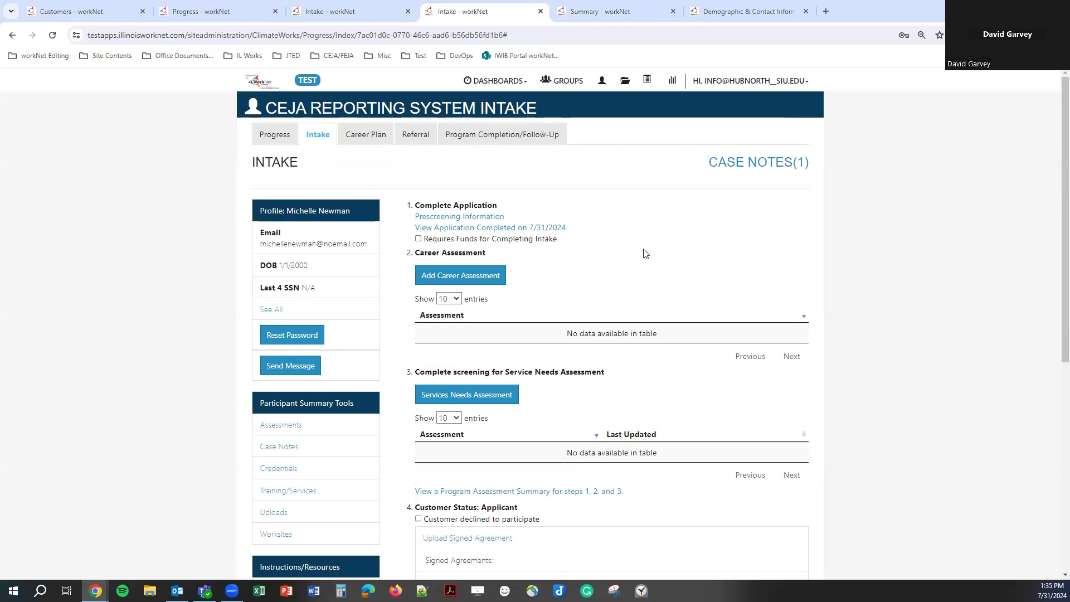
# Start a new career assessment and check the assessment date calendar, keeping the date 7/31/2024.
pyautogui.click(483, 285)
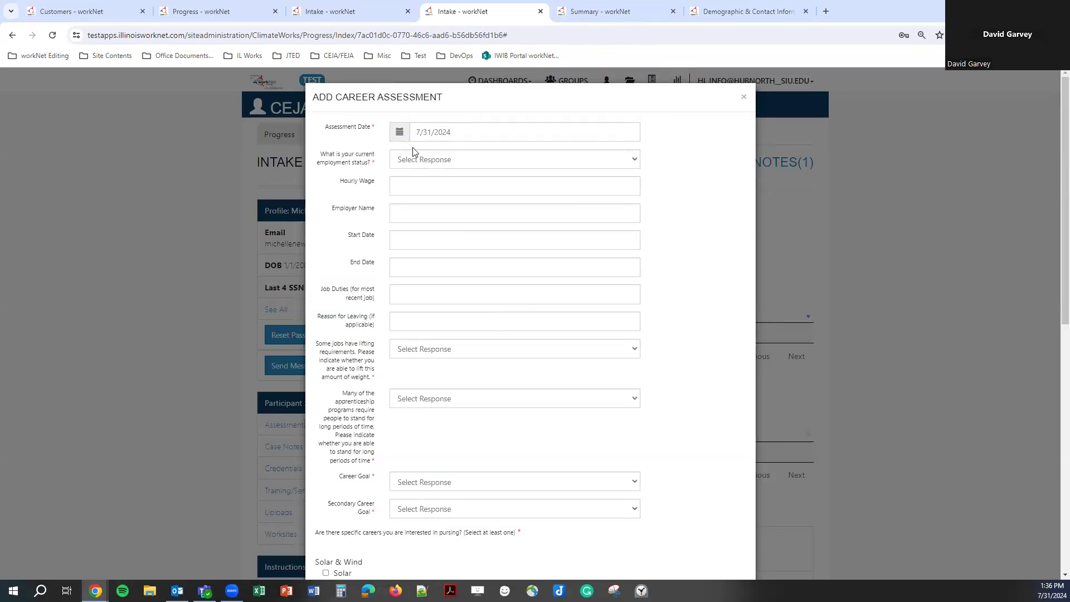
pyautogui.click(539, 131)
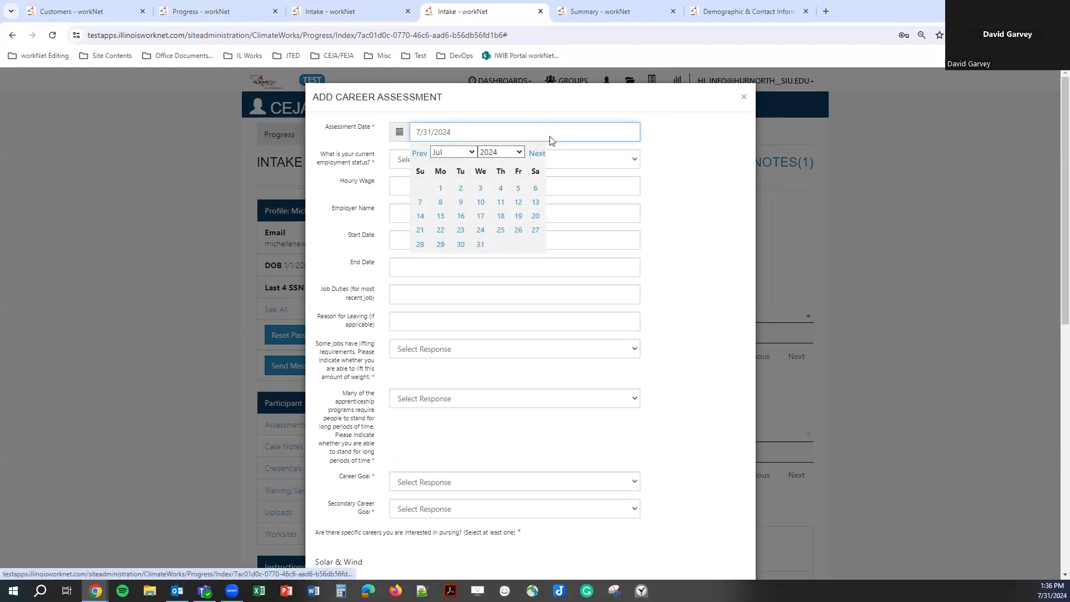
pyautogui.click(681, 129)
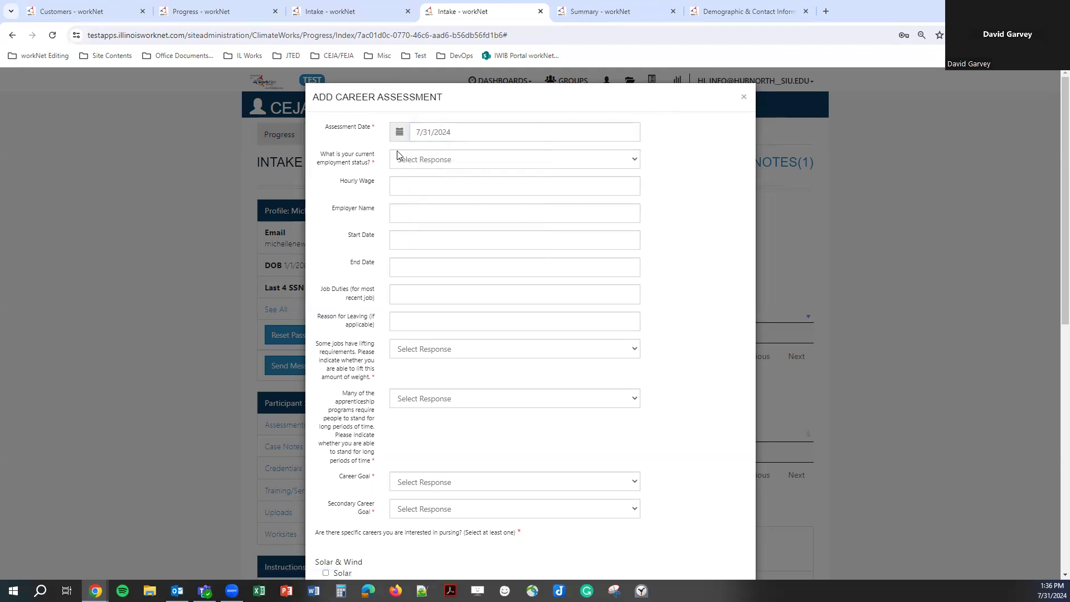
# Try each current employment status response in turn, from first job through unemployed and not looking, to compare the fields each requires.
pyautogui.click(550, 162)
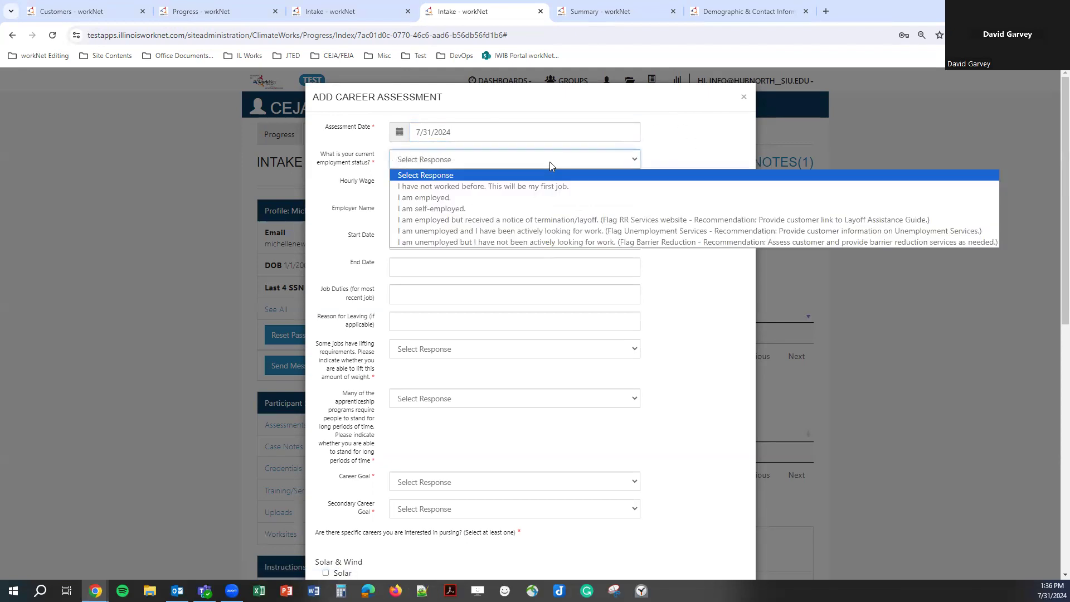
pyautogui.click(577, 189)
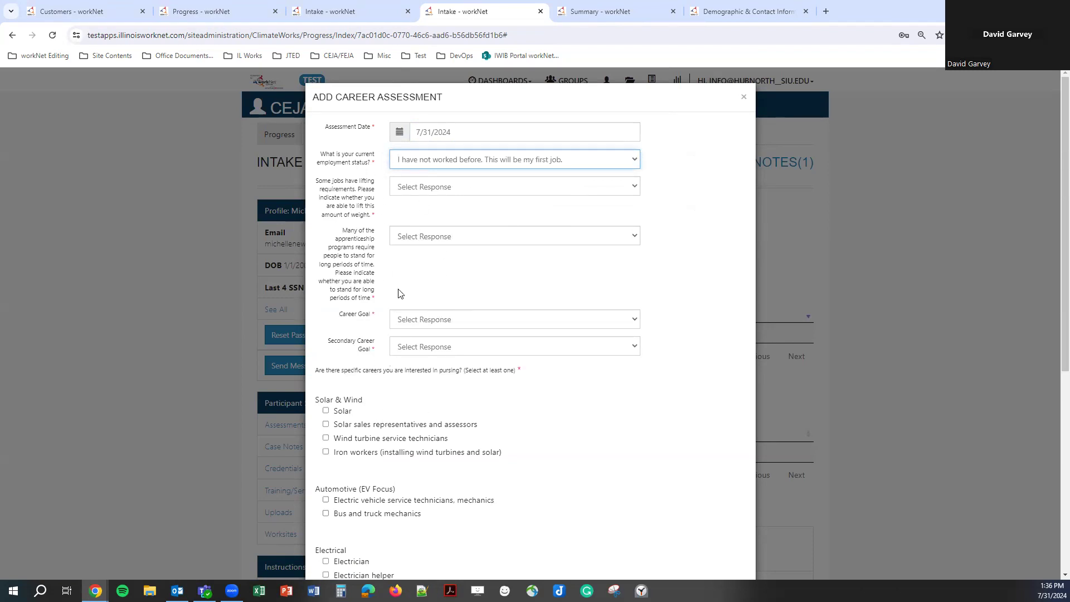
pyautogui.click(453, 162)
pyautogui.click(438, 197)
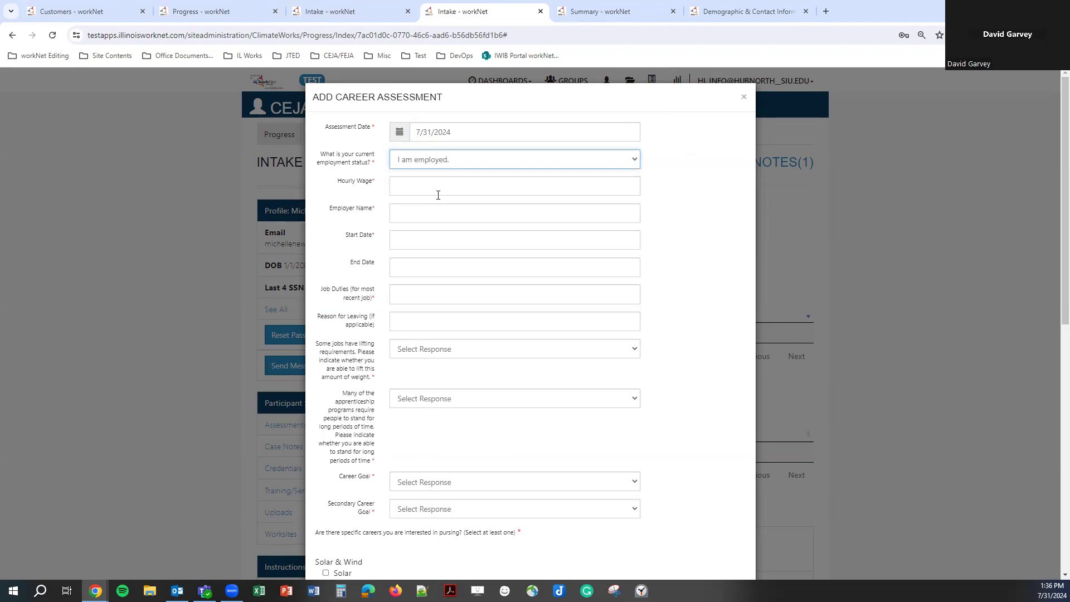
pyautogui.click(485, 161)
pyautogui.click(478, 208)
pyautogui.click(481, 160)
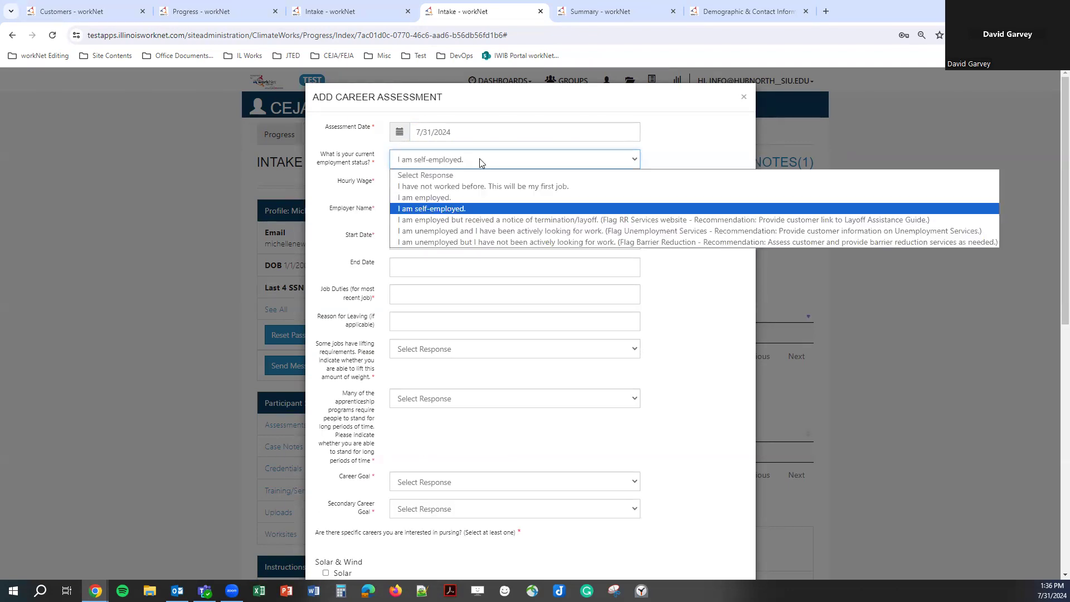
pyautogui.click(475, 220)
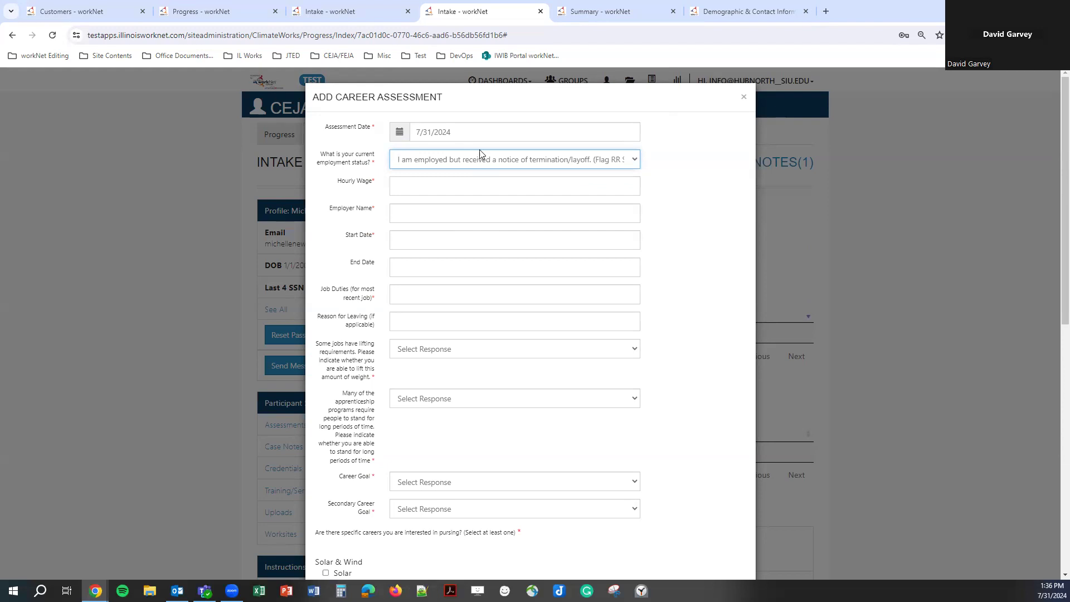
pyautogui.click(506, 163)
pyautogui.click(499, 232)
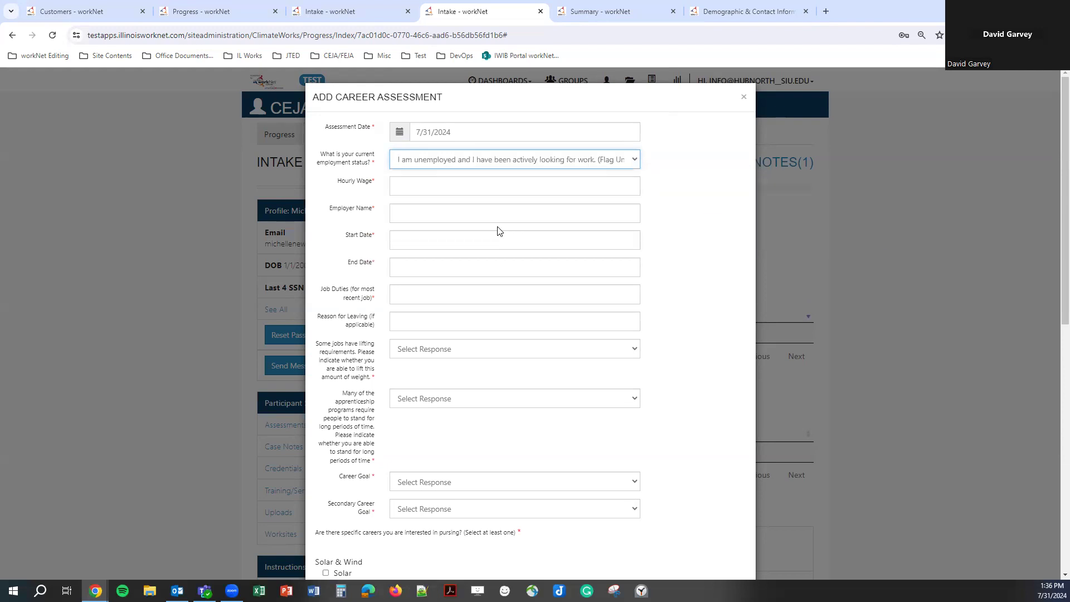
pyautogui.click(484, 165)
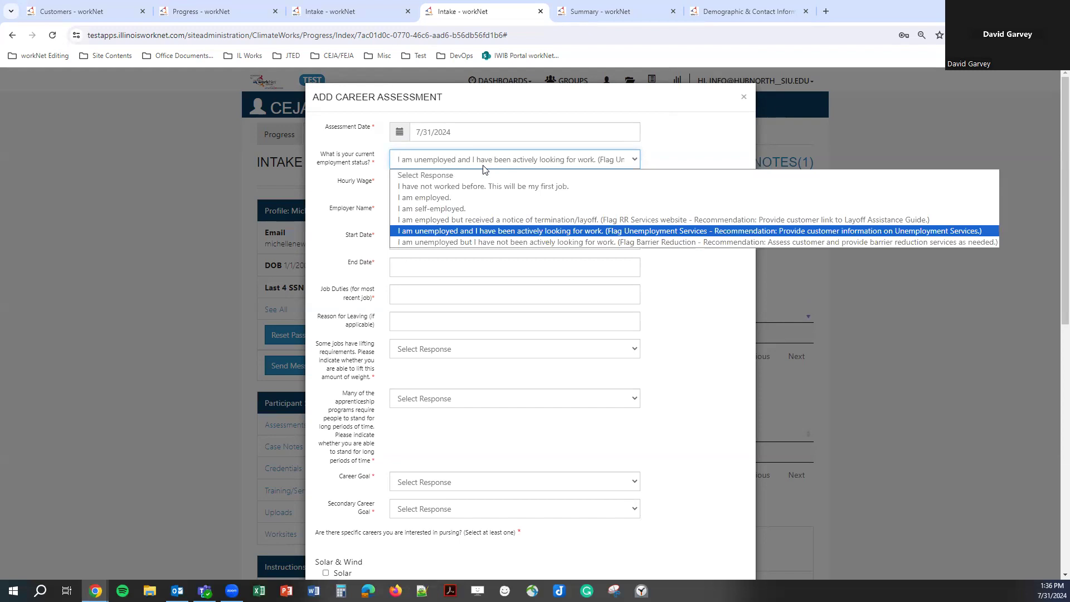
pyautogui.click(470, 242)
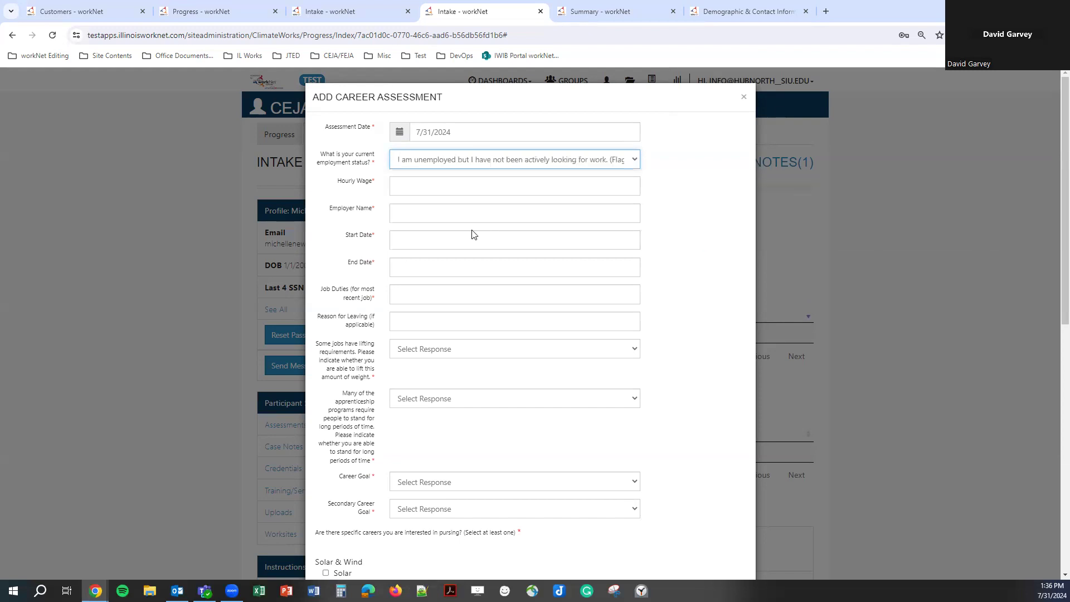
# Set the current employment status to "I am employed." with an hourly wage of 18 and employer name "Newman Inc.".
pyautogui.click(506, 159)
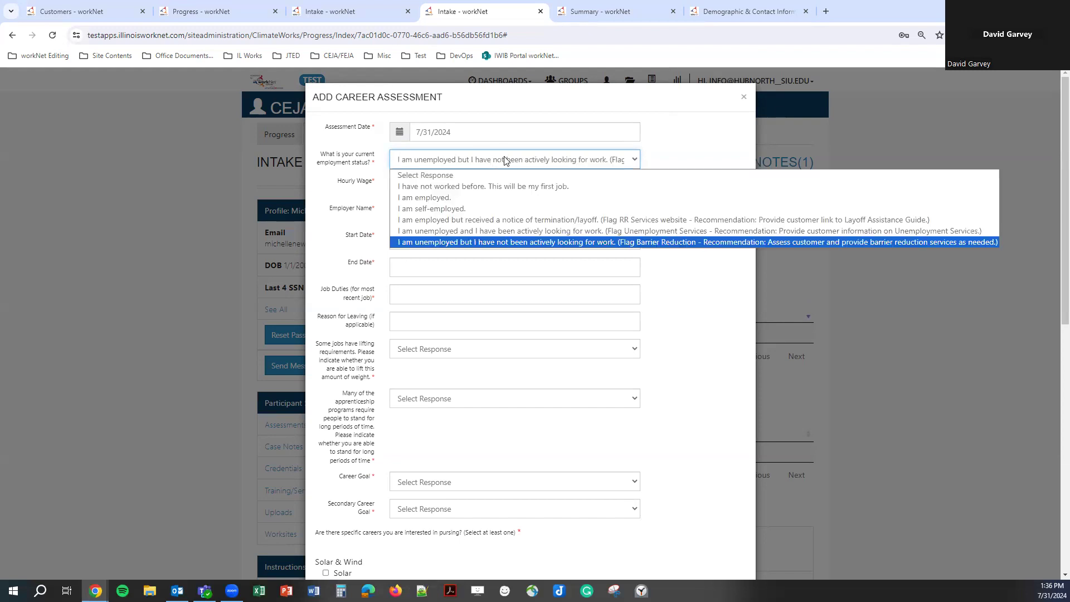
pyautogui.click(454, 198)
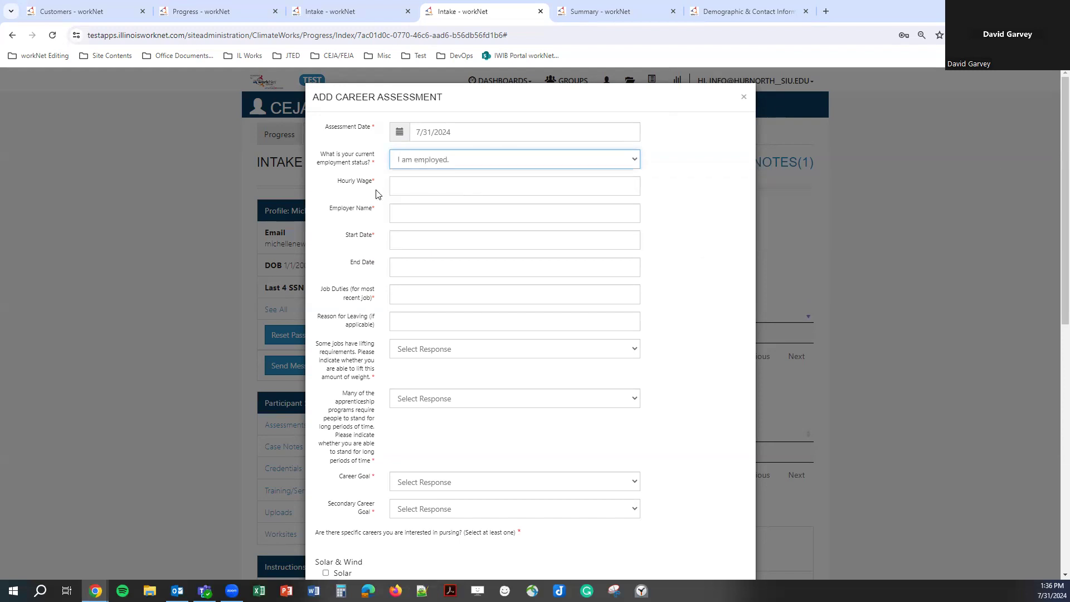
pyautogui.click(443, 190)
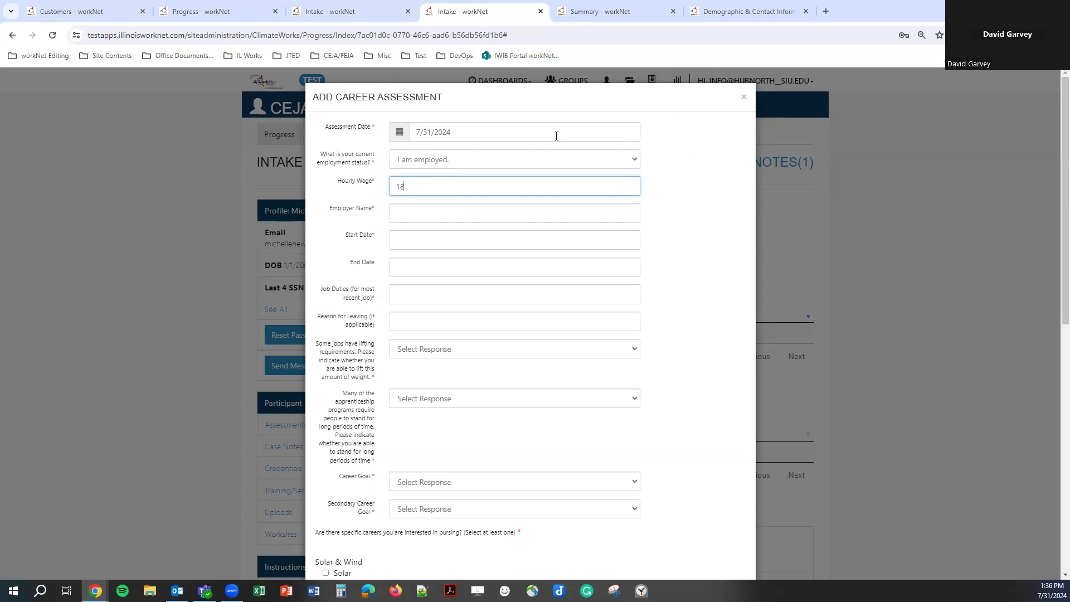
pyautogui.click(423, 217)
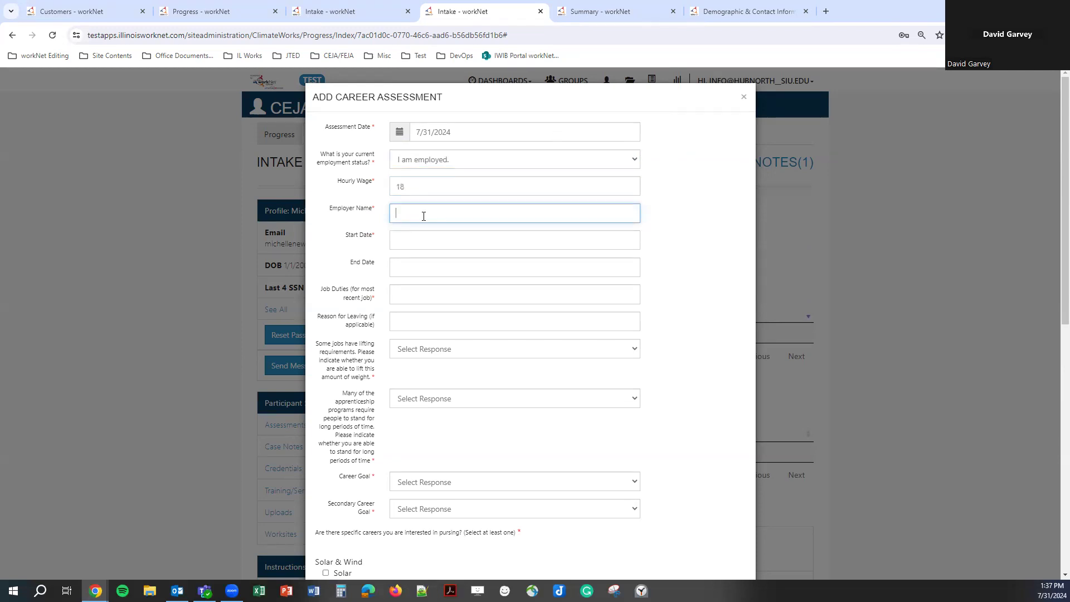
pyautogui.write('Newman Inc.')
pyautogui.press('Tab')
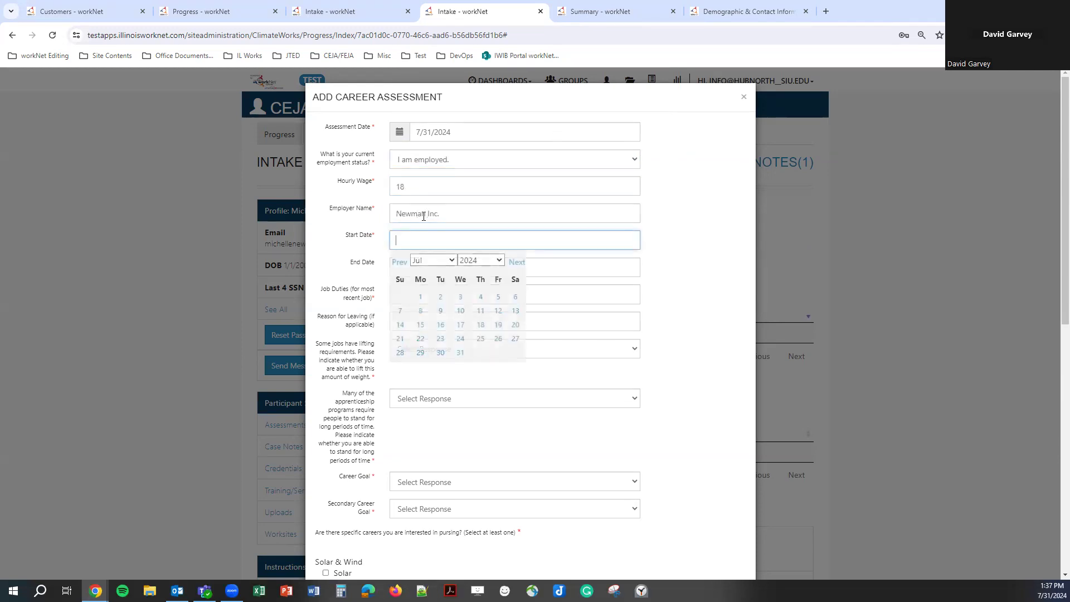
# Set the job's start date to 01/01/2024 using the calendar.
pyautogui.click(401, 263)
pyautogui.click(401, 263)
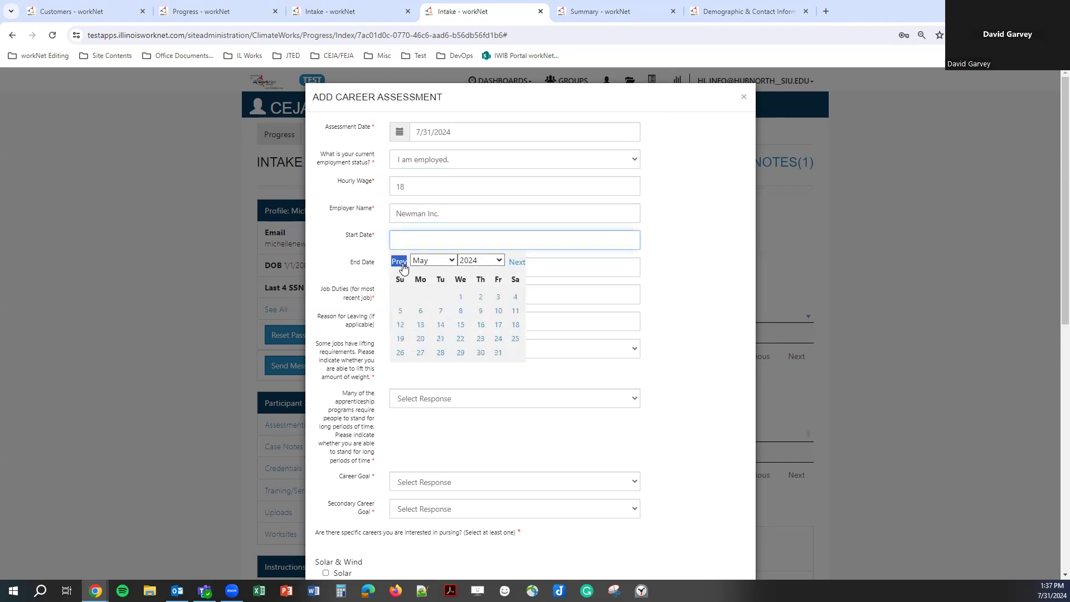
pyautogui.click(402, 263)
pyautogui.click(401, 263)
pyautogui.click(401, 263)
pyautogui.click(402, 263)
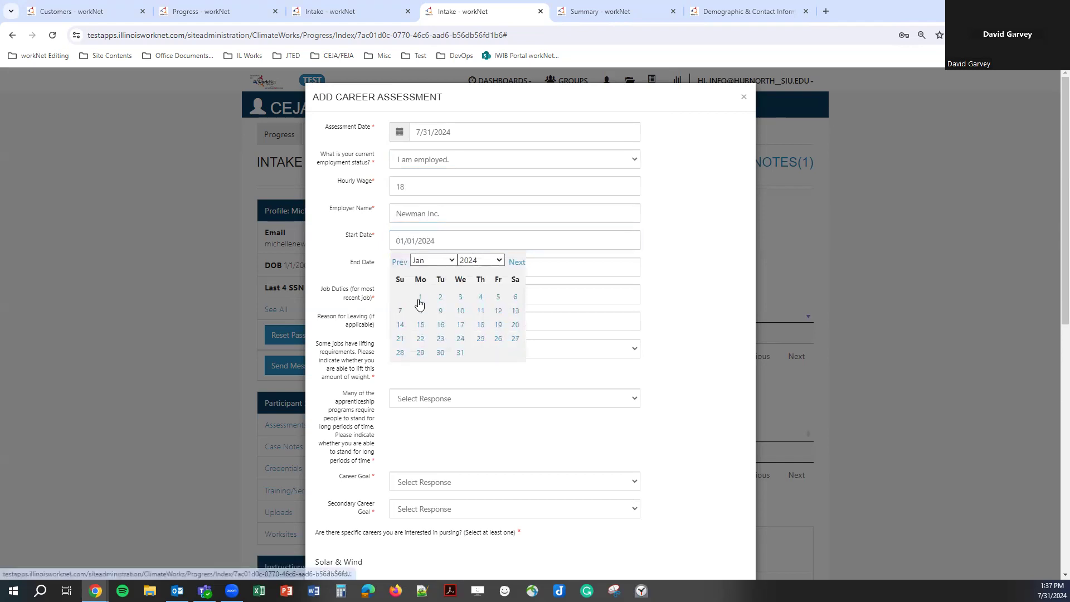
pyautogui.click(420, 297)
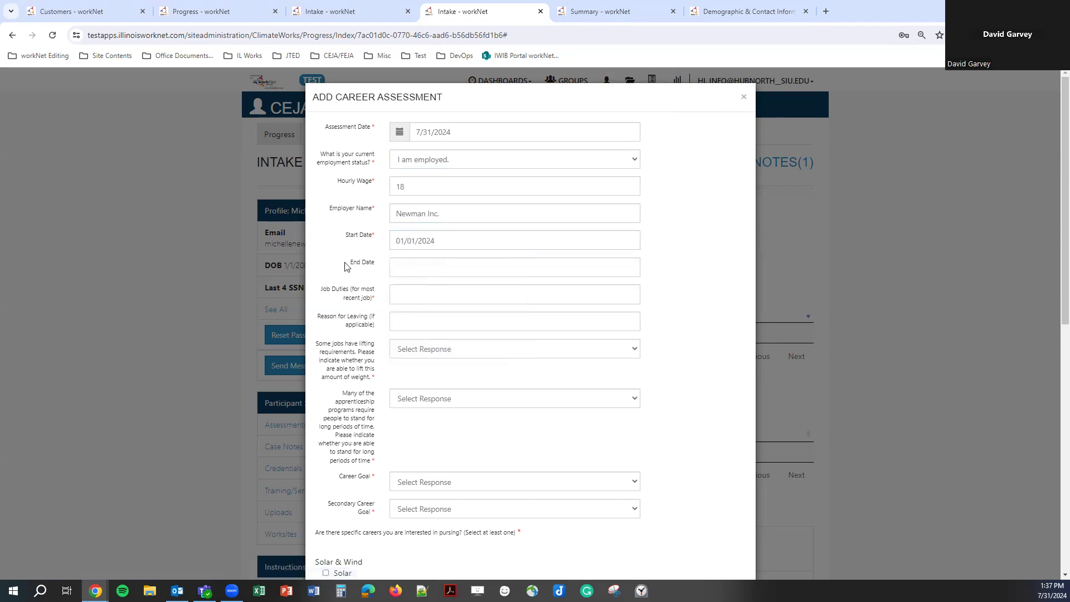
# Enter "Job duties entered here" as the most recent job's duties, leaving the end date and reason for leaving blank.
pyautogui.click(444, 162)
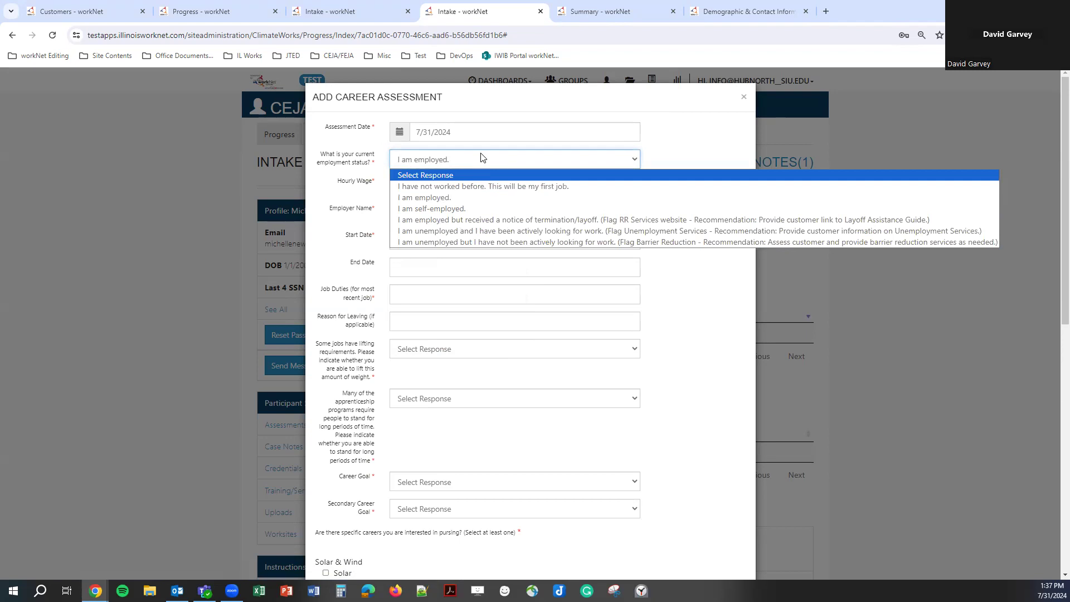
pyautogui.click(468, 161)
pyautogui.click(414, 296)
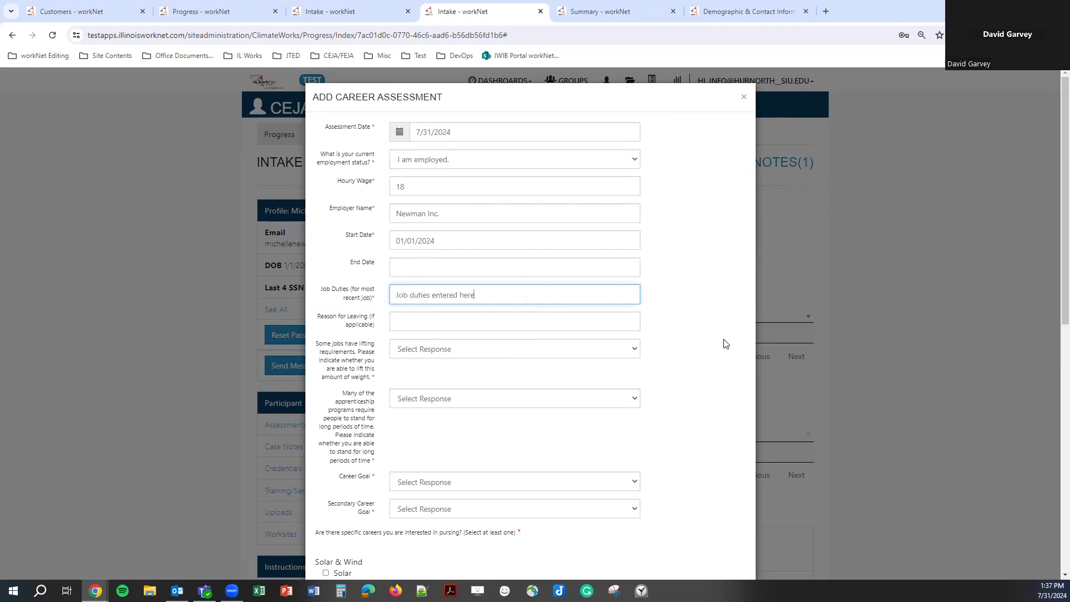
pyautogui.click(470, 162)
pyautogui.click(472, 162)
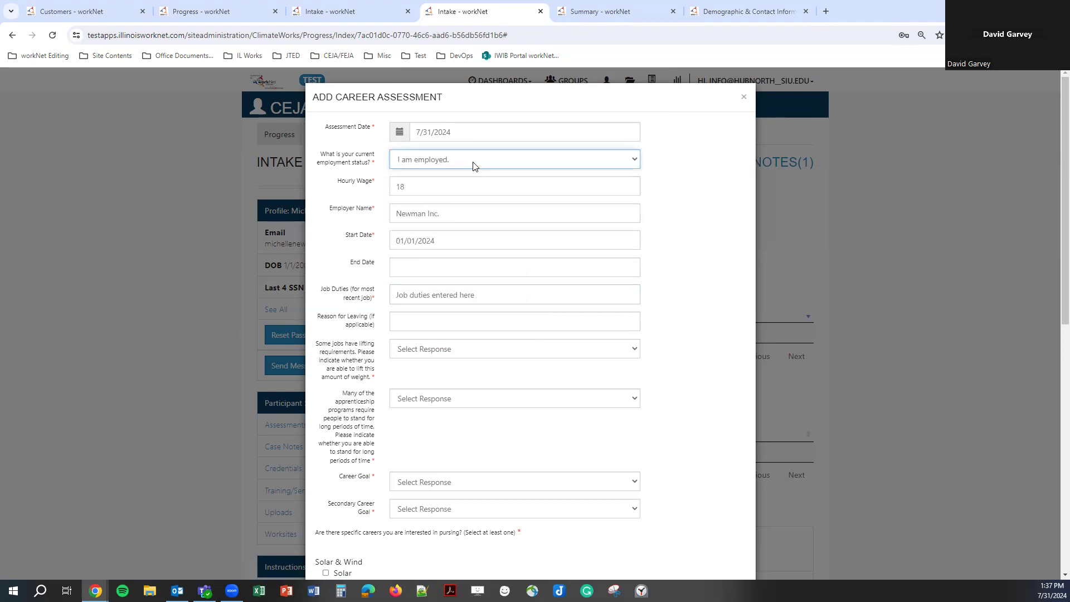
pyautogui.click(387, 329)
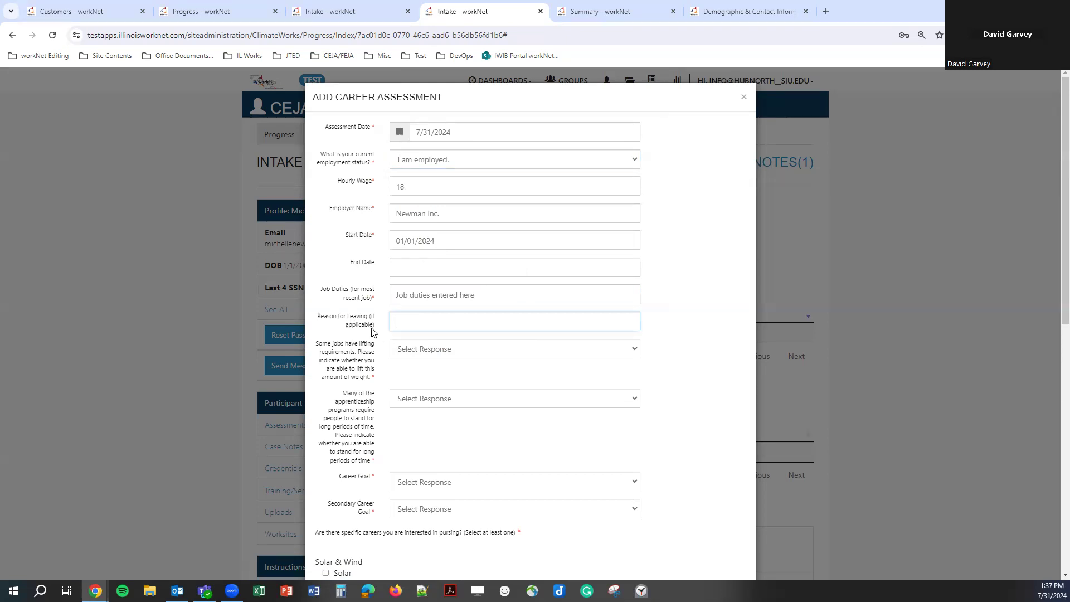
# Answer the physical requirement questions with able to lift 25 or more pounds and can stand for 8 or more hours a day.
pyautogui.scroll(-3, 596, 318)
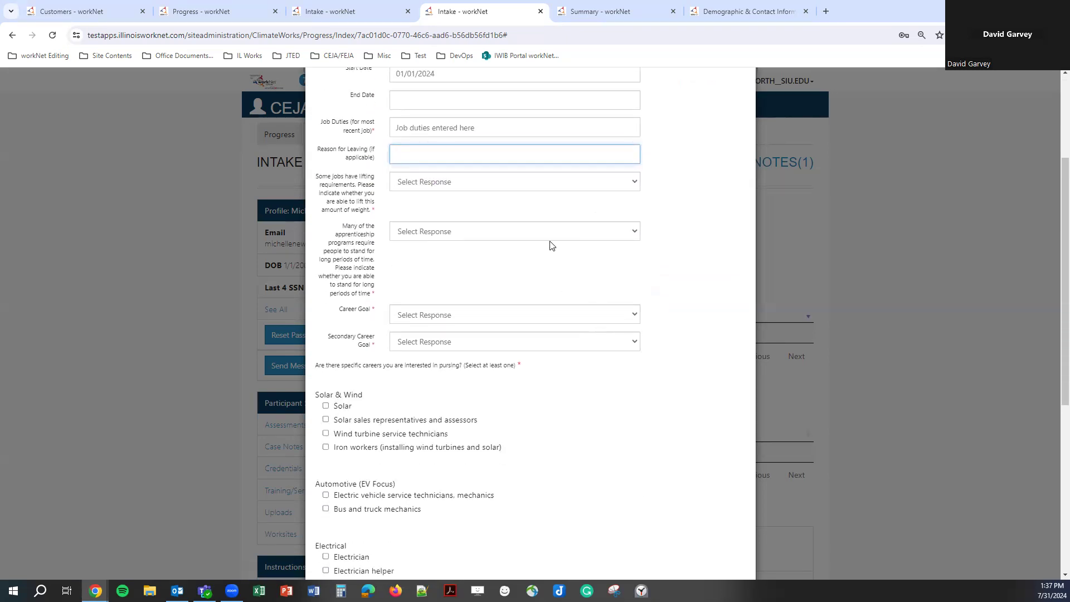
pyautogui.click(537, 186)
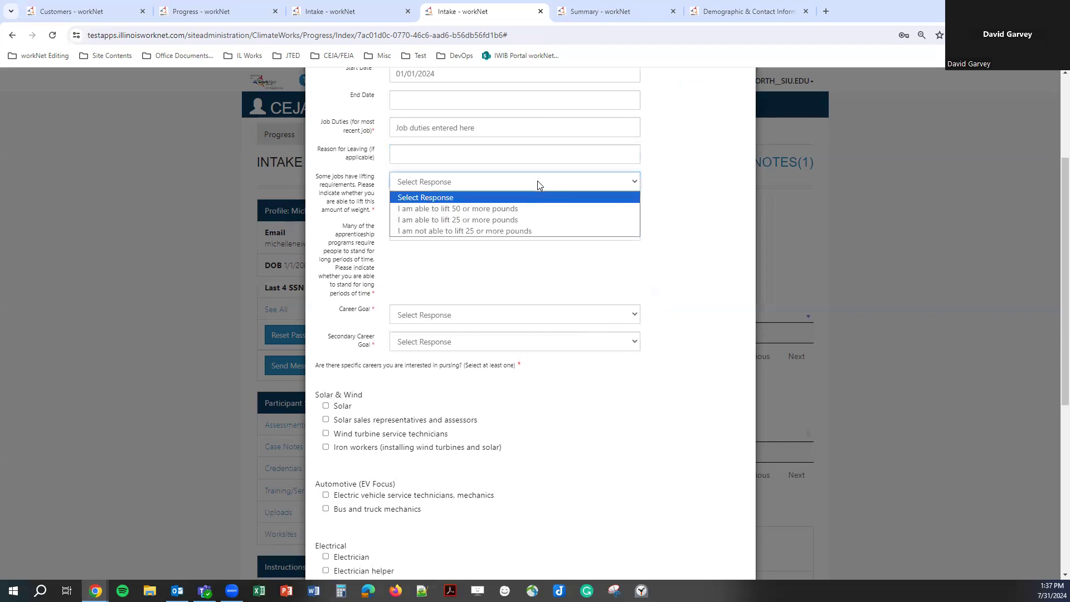
pyautogui.click(523, 219)
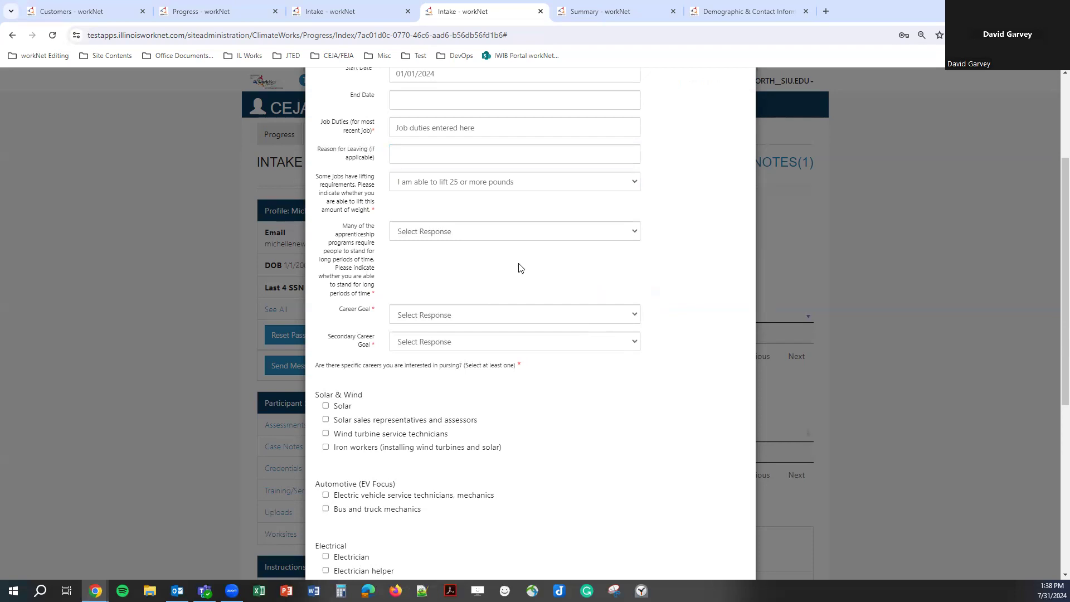
pyautogui.click(488, 236)
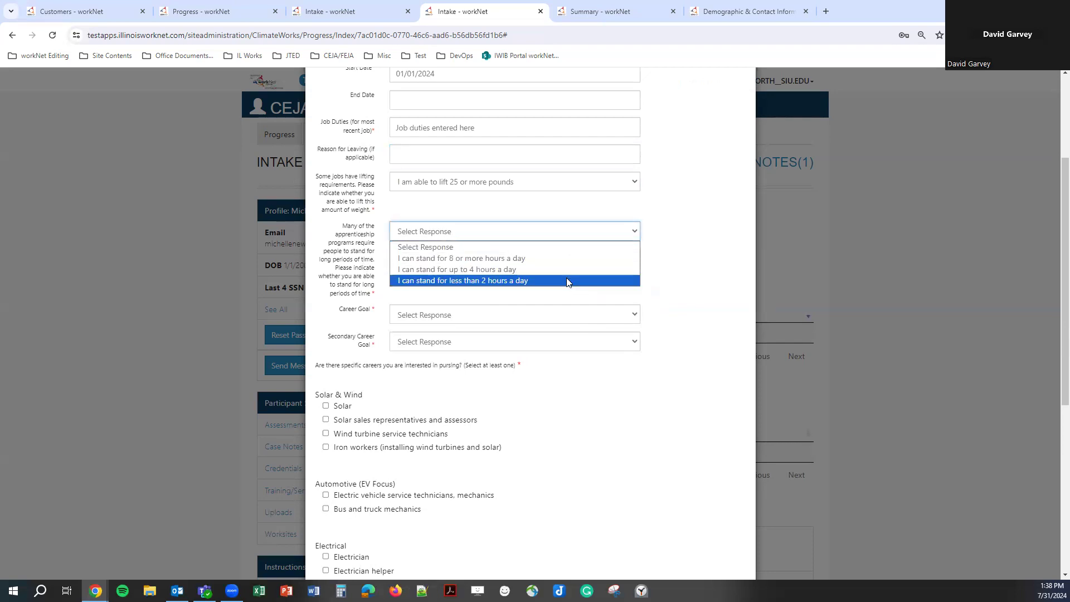
pyautogui.click(496, 258)
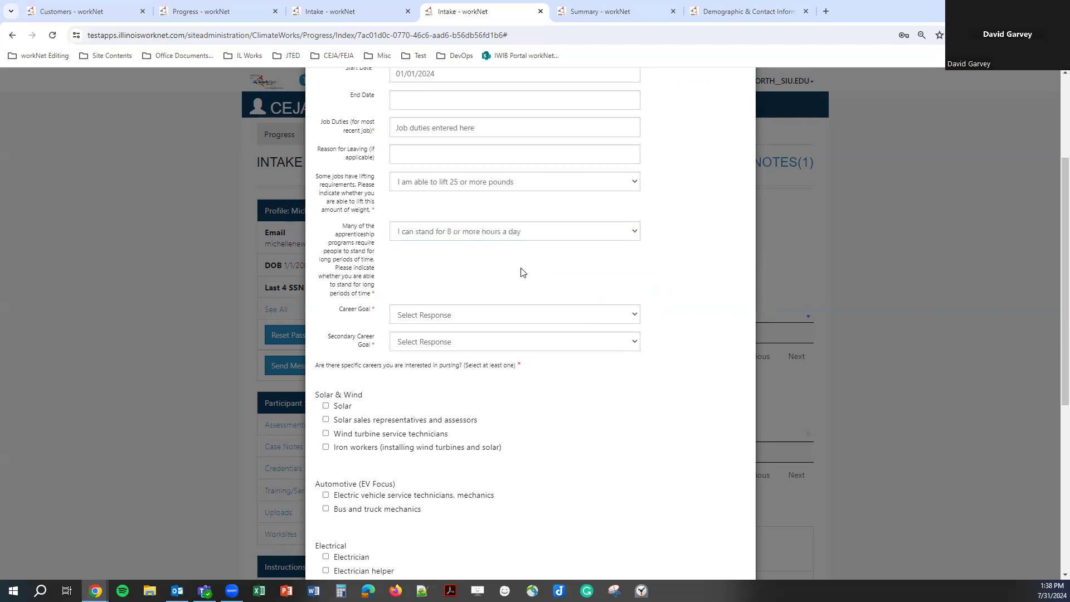
# Try Other Clean Energy Career and Other (Construction Related) as the career goal, and Other (Construction Related) as the secondary goal, to compare the fields required.
pyautogui.scroll(-3, 523, 269)
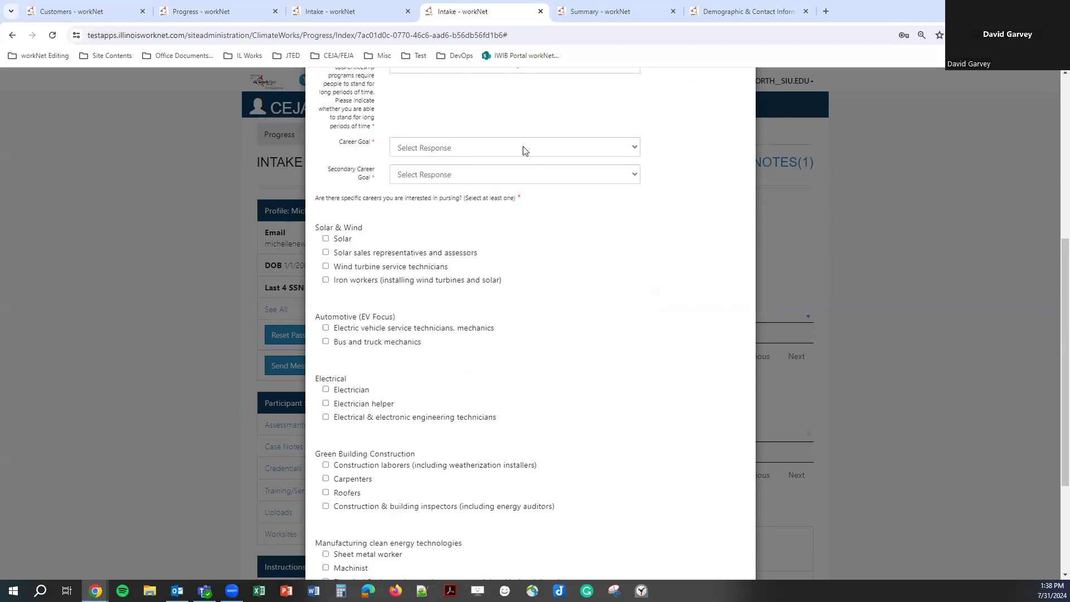
pyautogui.click(410, 175)
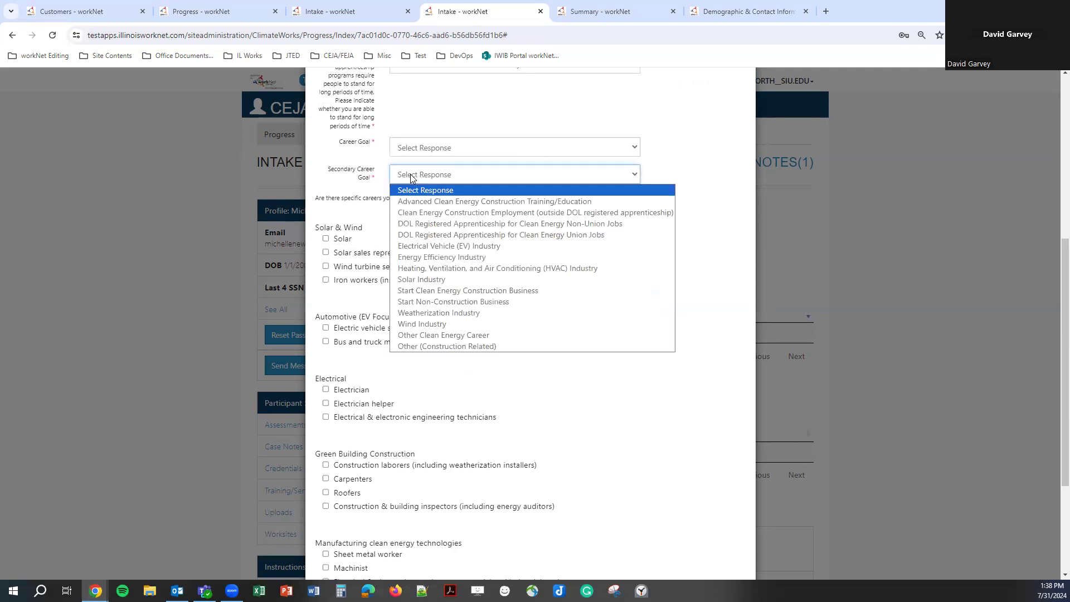
pyautogui.click(435, 152)
pyautogui.click(435, 152)
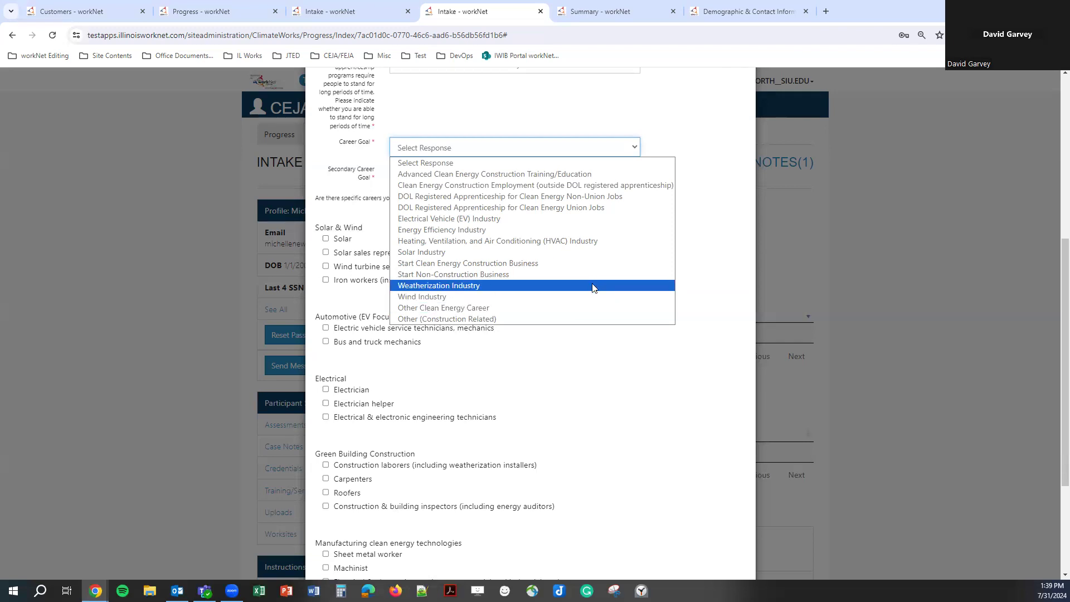
pyautogui.click(570, 312)
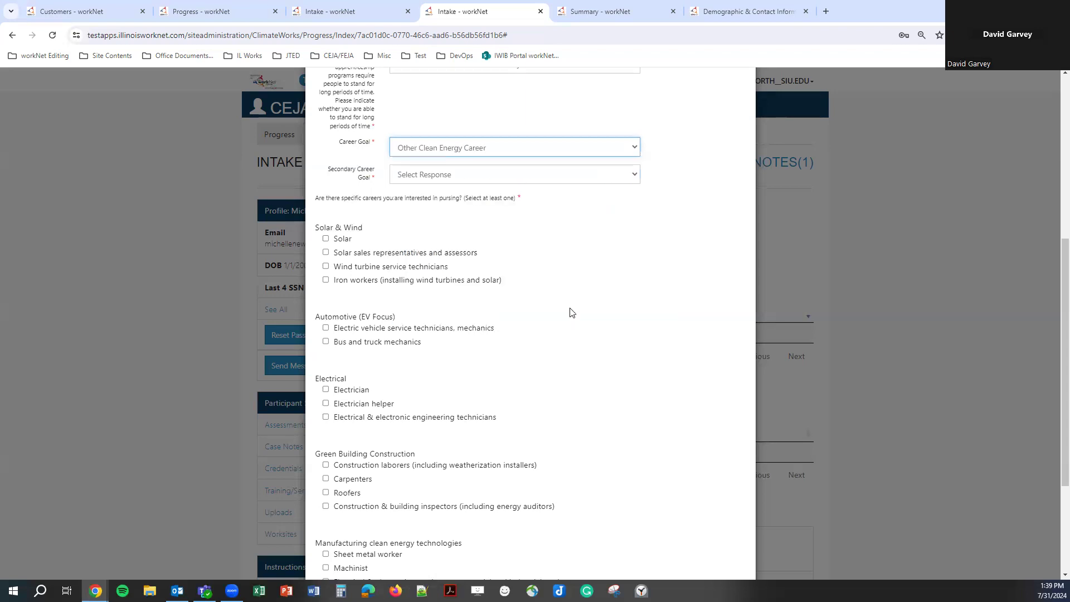
pyautogui.click(458, 152)
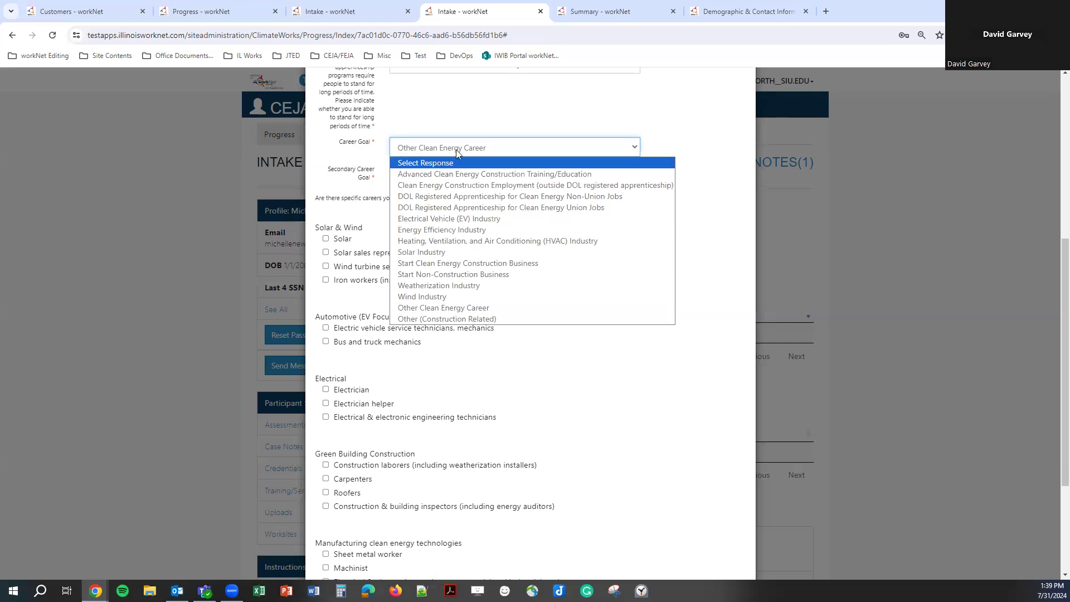
pyautogui.click(456, 150)
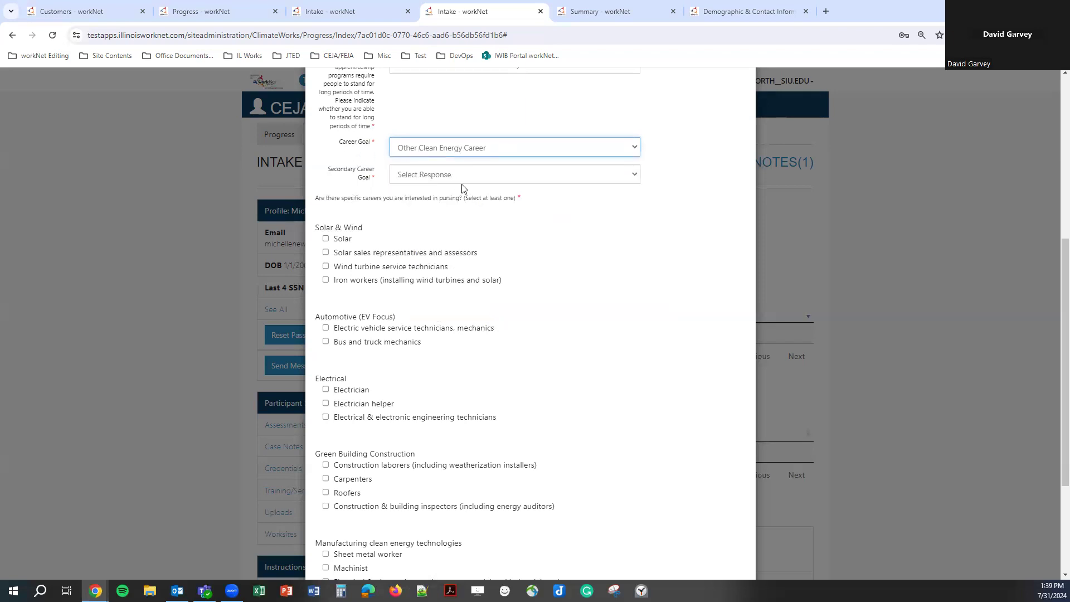
pyautogui.click(493, 177)
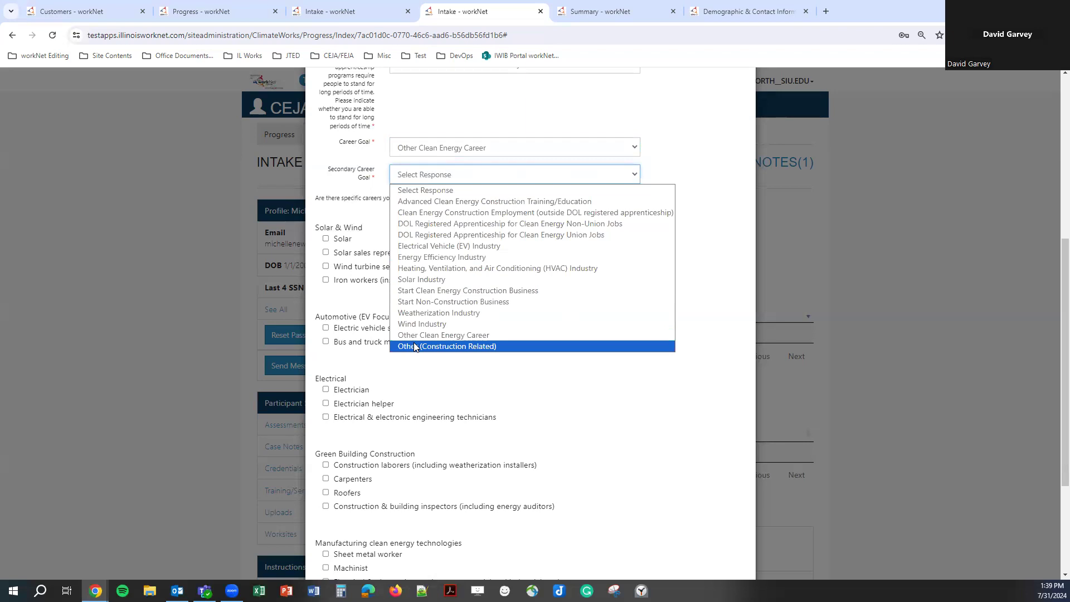
pyautogui.click(434, 346)
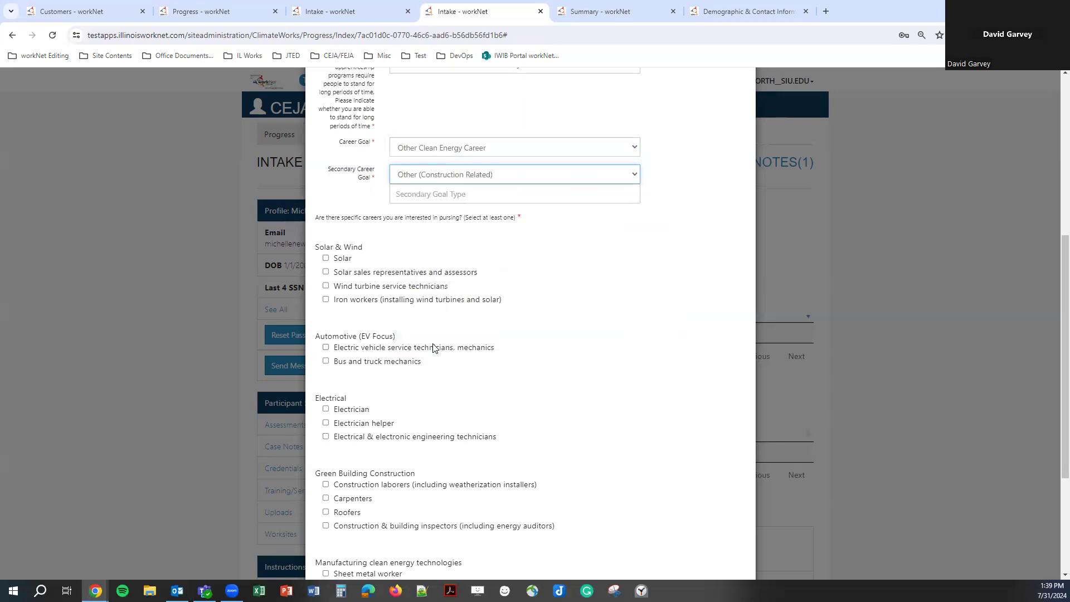
pyautogui.click(465, 147)
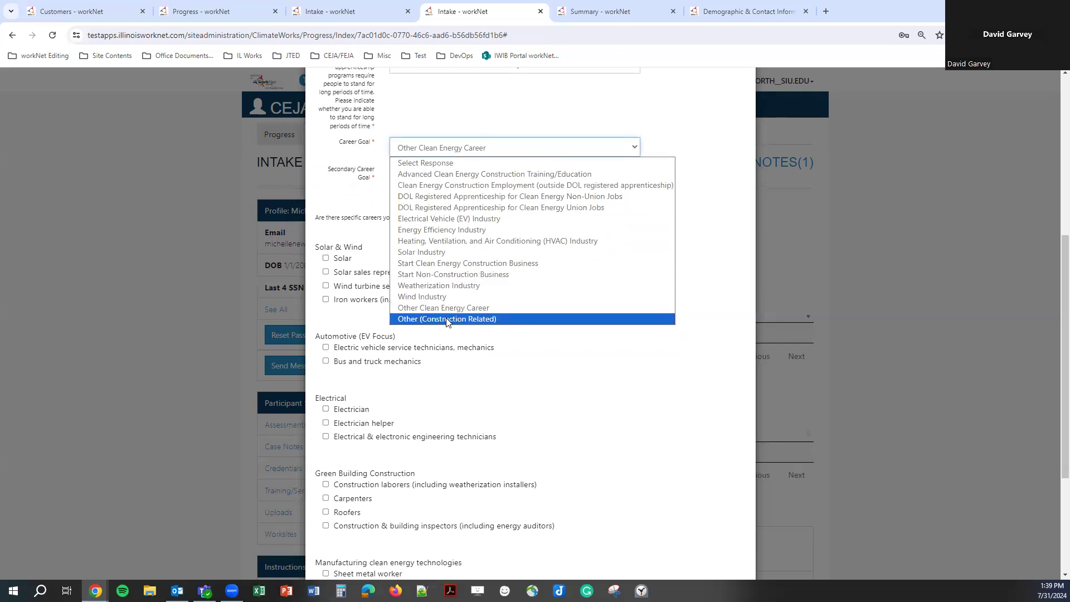
pyautogui.click(447, 319)
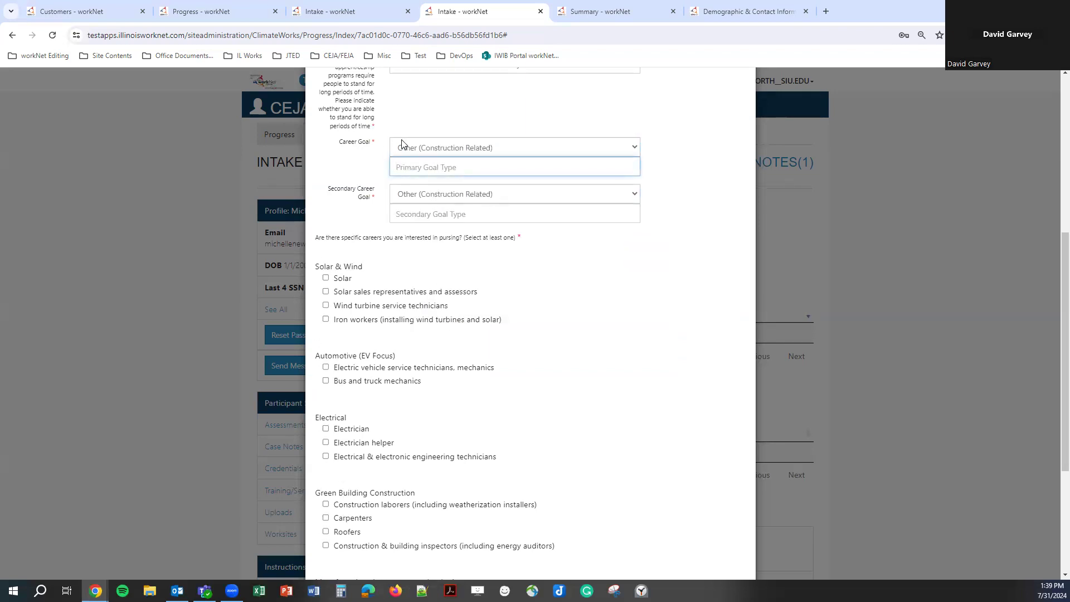
# Set the career goal to Wind Industry and the secondary career goal to Start Clean Energy Construction Business.
pyautogui.click(459, 148)
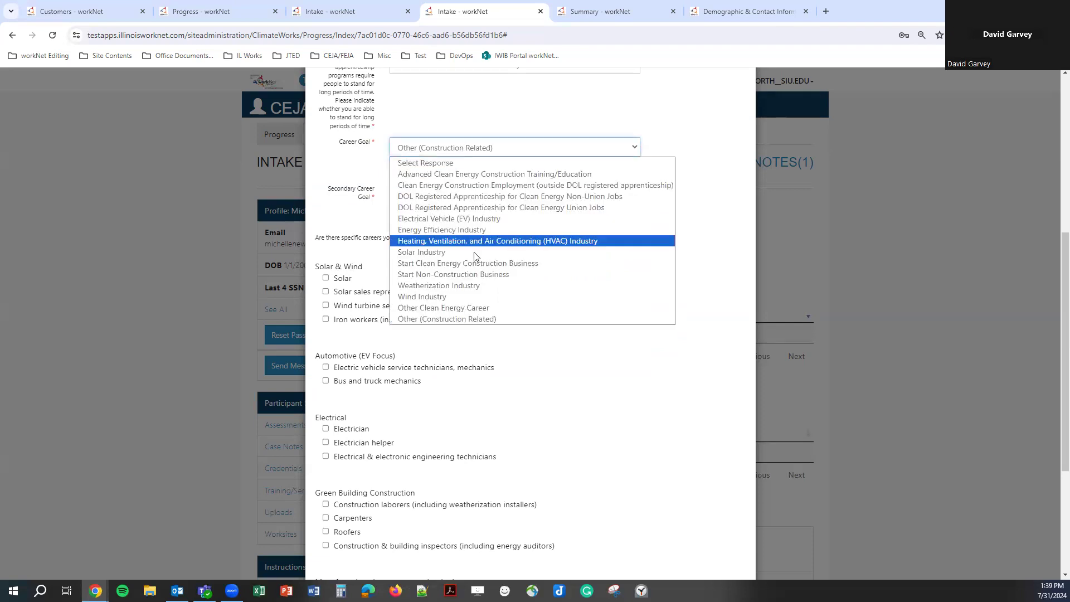
pyautogui.click(464, 296)
pyautogui.click(436, 175)
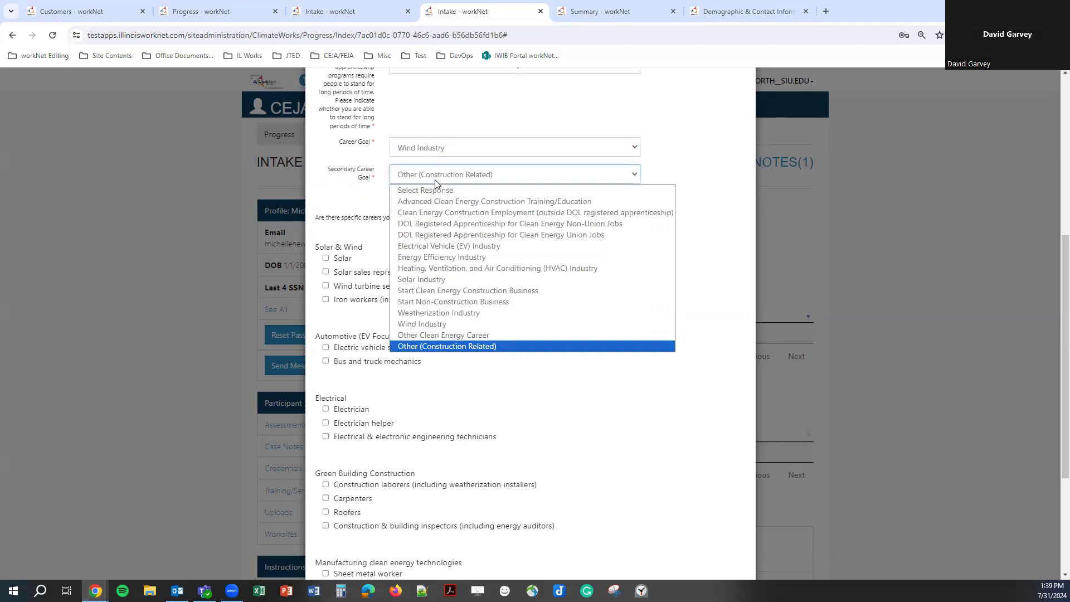
pyautogui.click(437, 296)
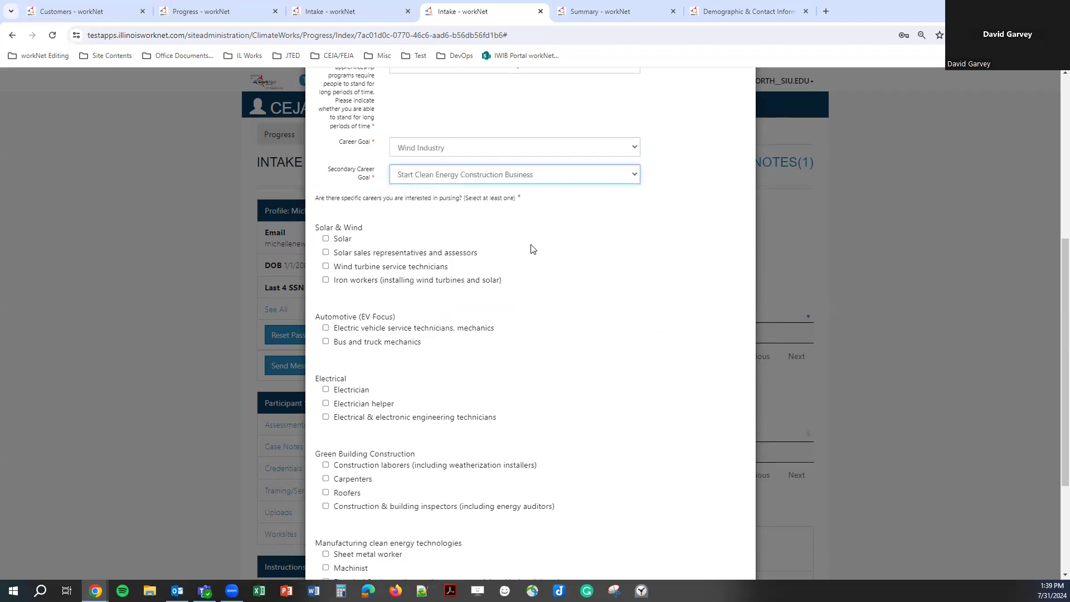
# Examine the specific career groups, from Solar & Wind and Automotive through Electrical and Green Building Construction to Manufacturing clean energy technologies.
pyautogui.scroll(-2, 555, 271)
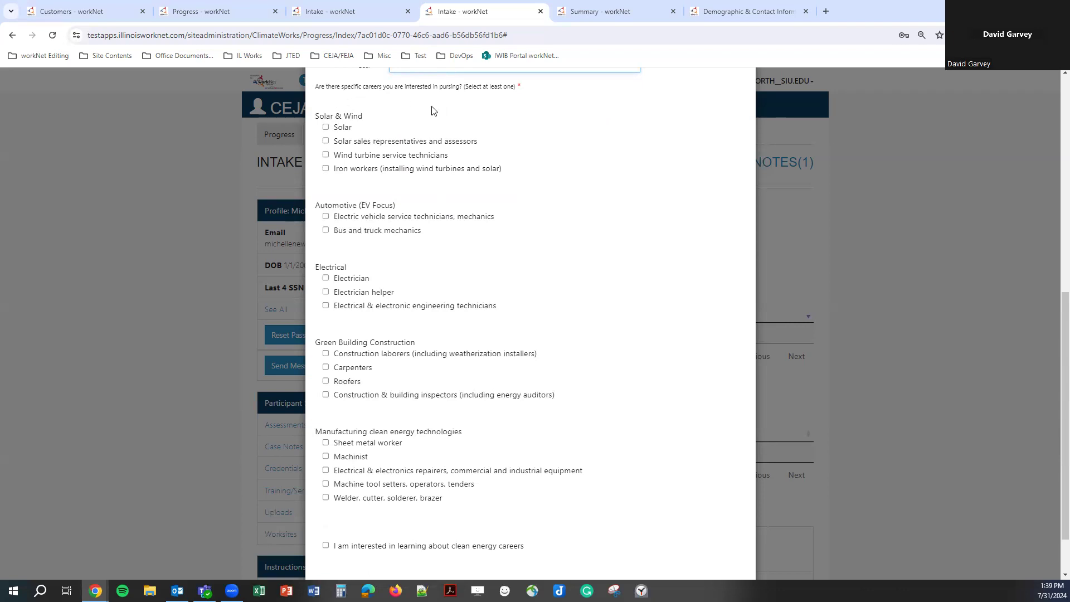
pyautogui.tripleClick(342, 116)
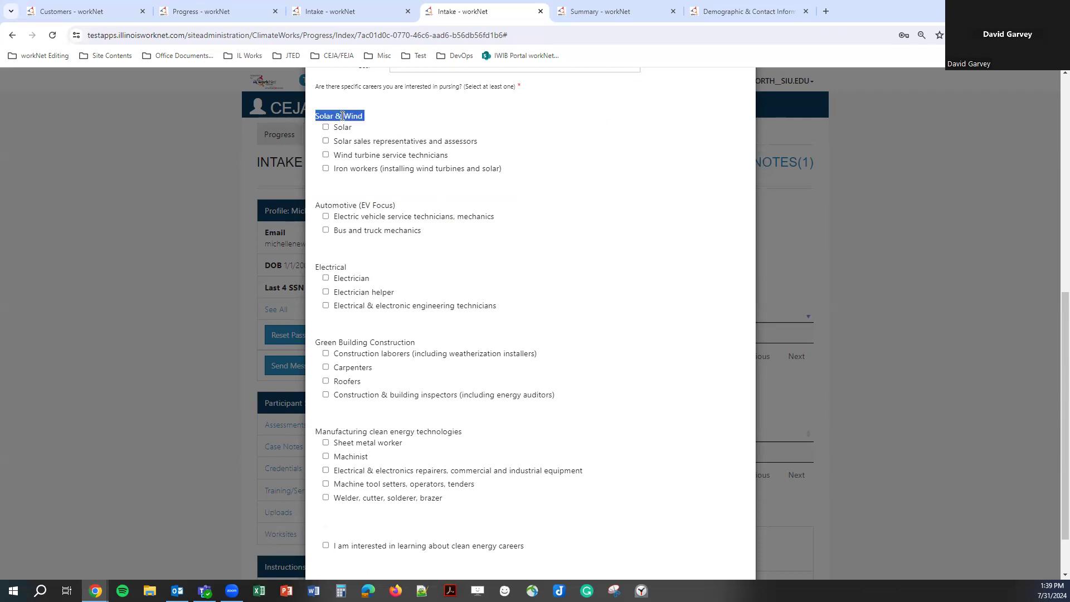
pyautogui.tripleClick(332, 204)
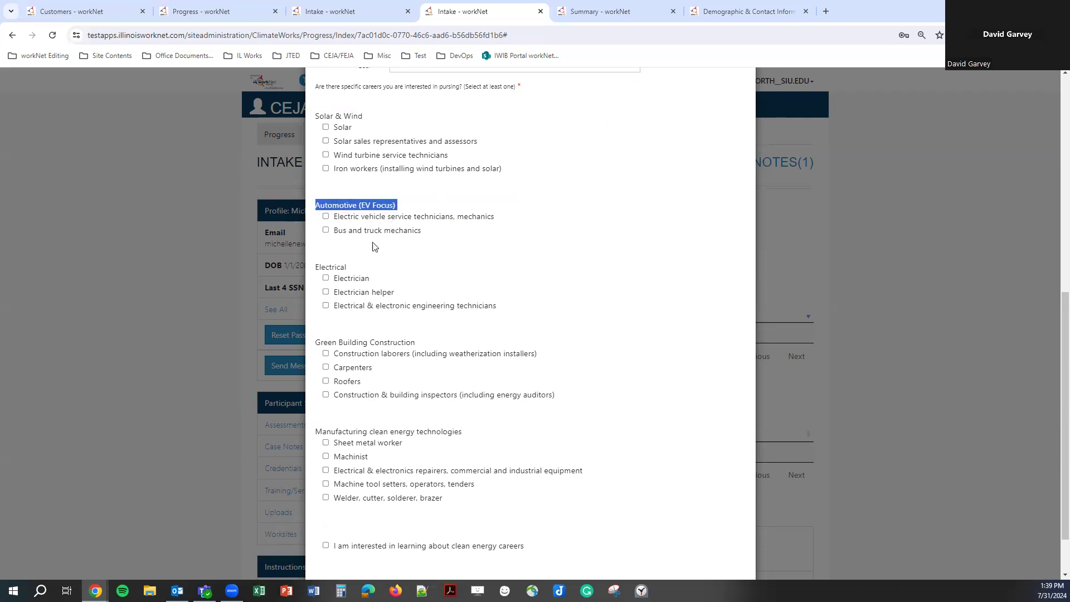
pyautogui.click(332, 265)
pyautogui.tripleClick(333, 265)
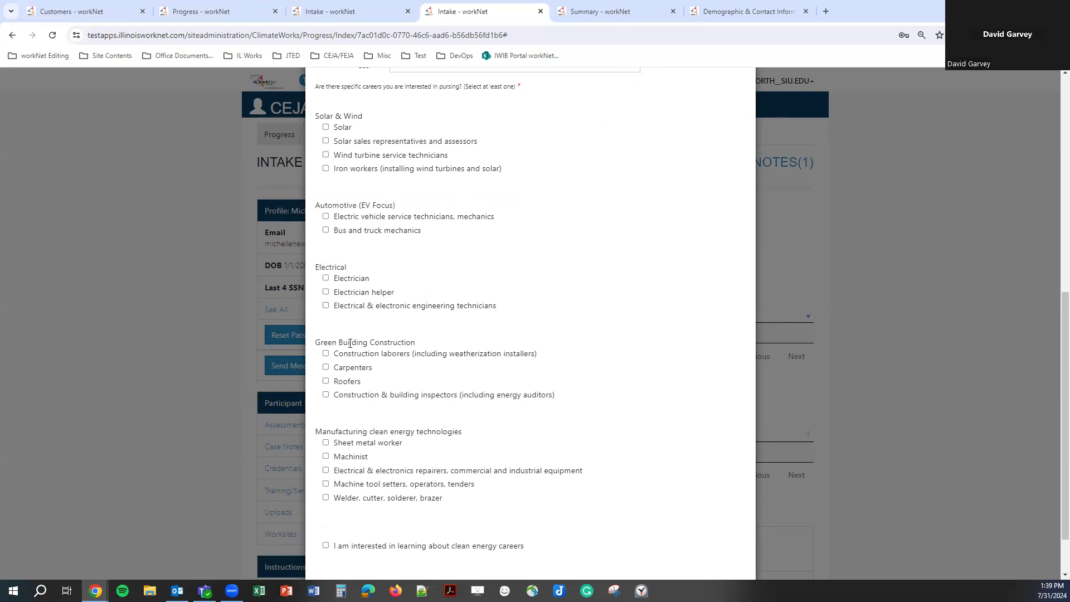
pyautogui.tripleClick(355, 342)
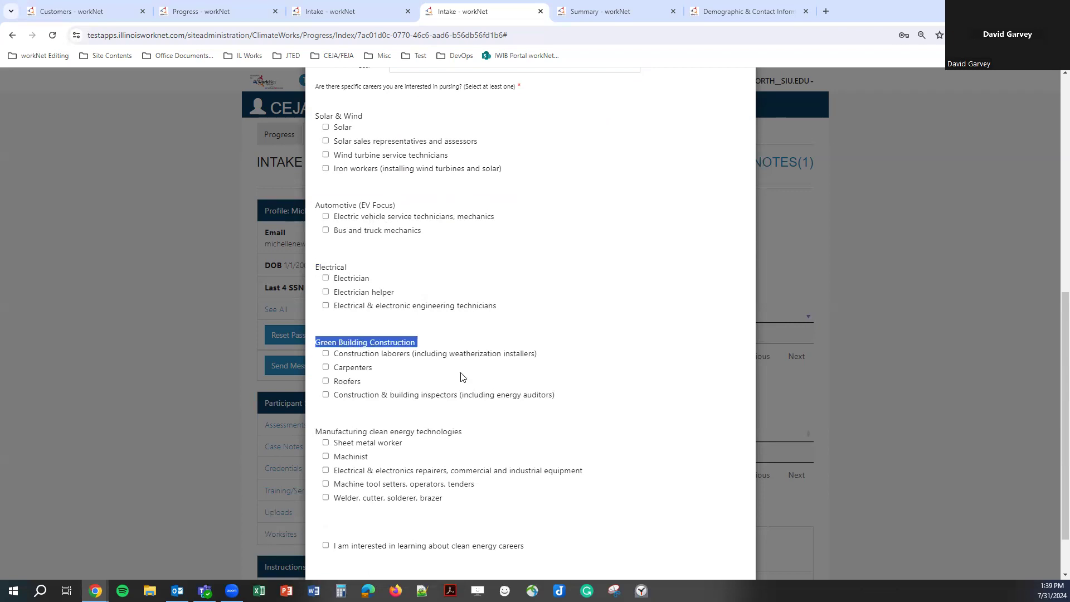
pyautogui.tripleClick(382, 432)
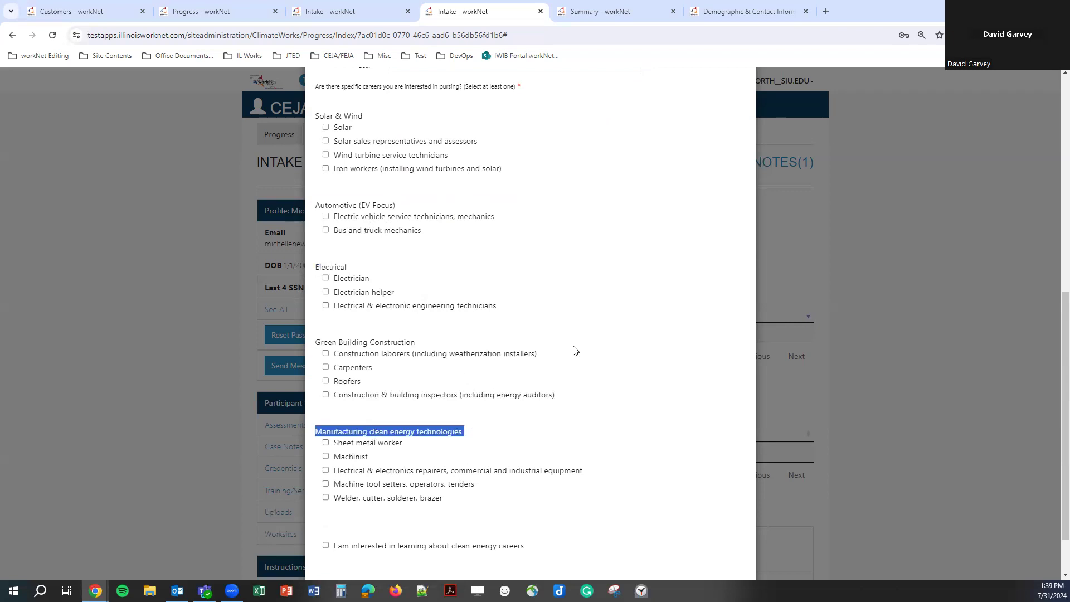
pyautogui.click(563, 229)
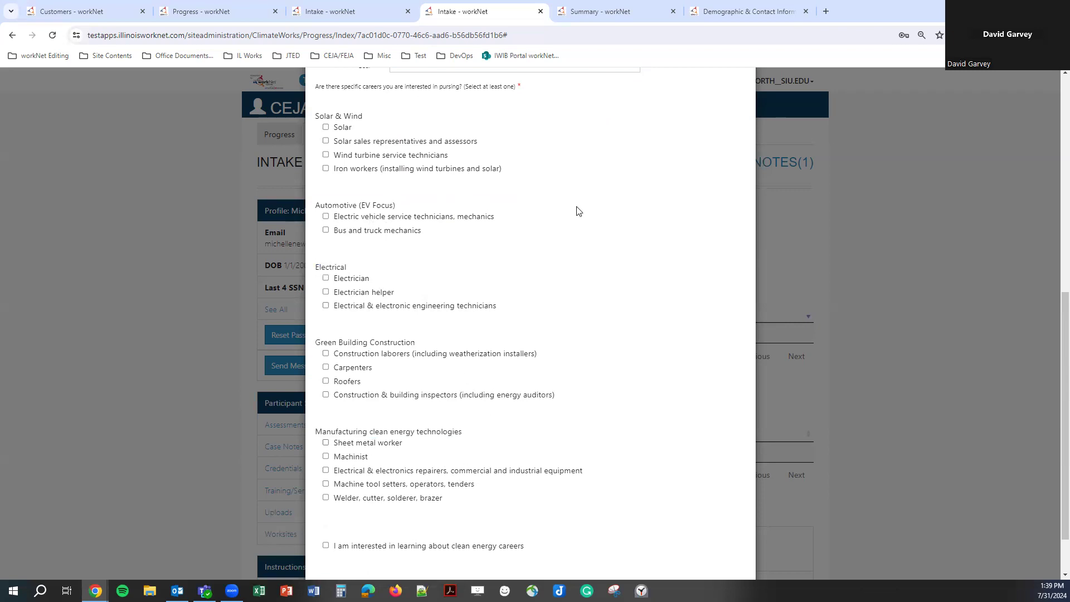
# Select Solar, electric vehicle technicians, Electrician, Electrician helper, Roofers, Machinist, electrical & electronics repairers, and interest in learning about clean energy careers.
pyautogui.click(341, 127)
pyautogui.click(383, 218)
pyautogui.click(363, 292)
pyautogui.click(351, 278)
pyautogui.click(361, 382)
pyautogui.scroll(-2, 495, 410)
pyautogui.click(348, 394)
pyautogui.click(359, 409)
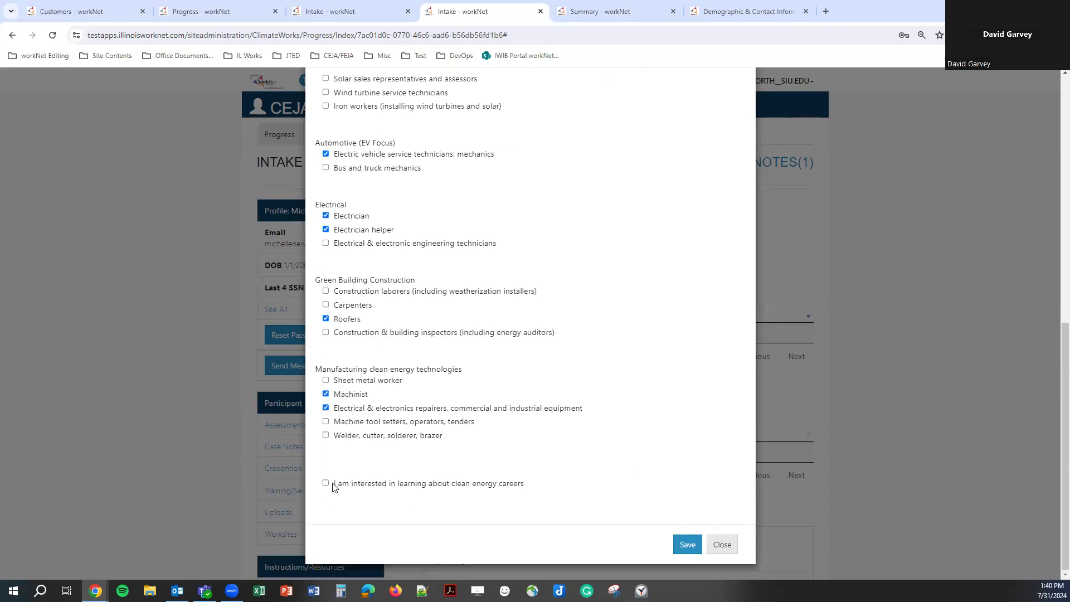
pyautogui.click(354, 487)
# Check the entries from the assessment date through the career goals and save the career assessment.
pyautogui.scroll(15, 560, 495)
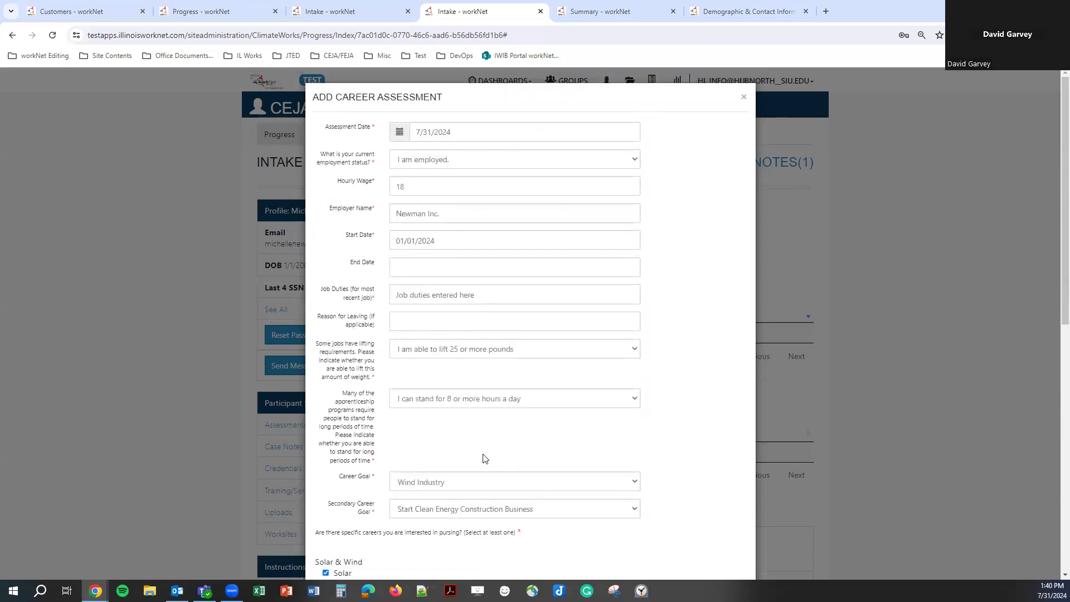
pyautogui.scroll(-15, 525, 355)
pyautogui.click(687, 544)
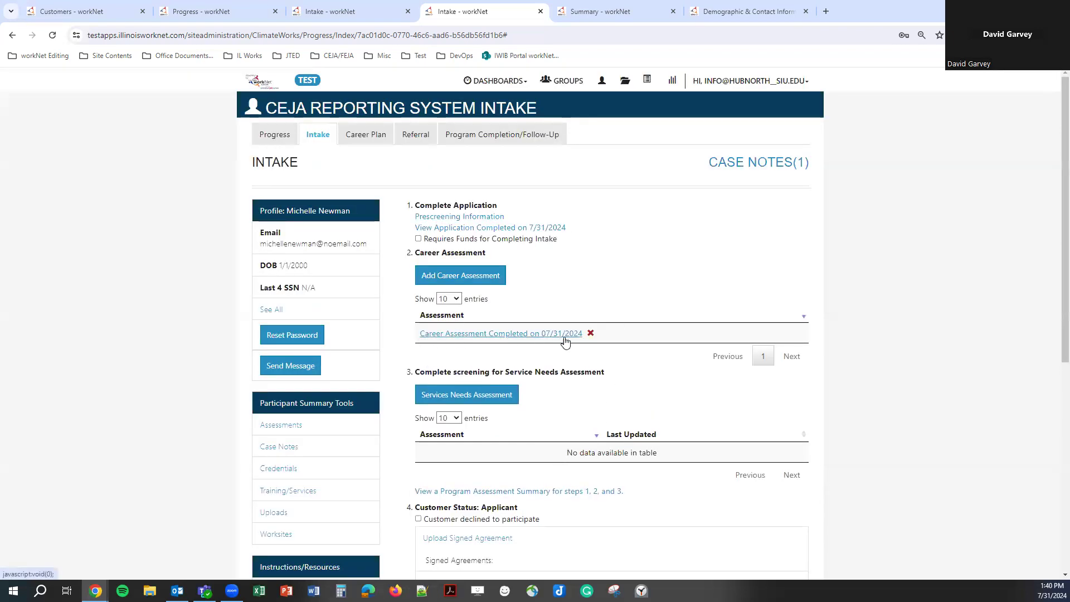
# Open another career assessment form to check which answers carry over, and close it without saving.
pyautogui.click(466, 281)
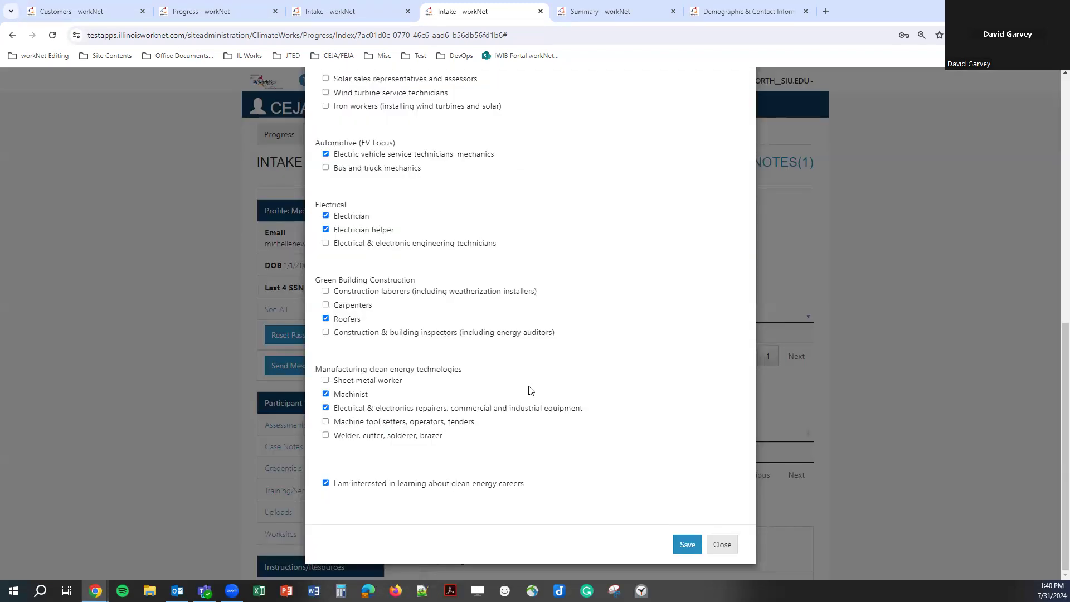
pyautogui.scroll(7, 434, 364)
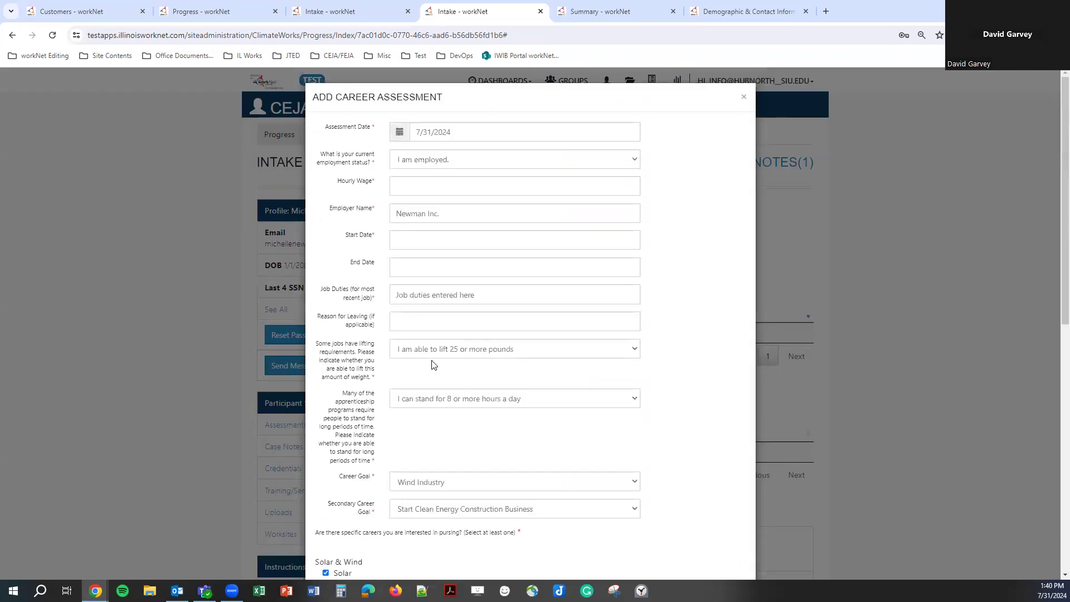
pyautogui.click(743, 97)
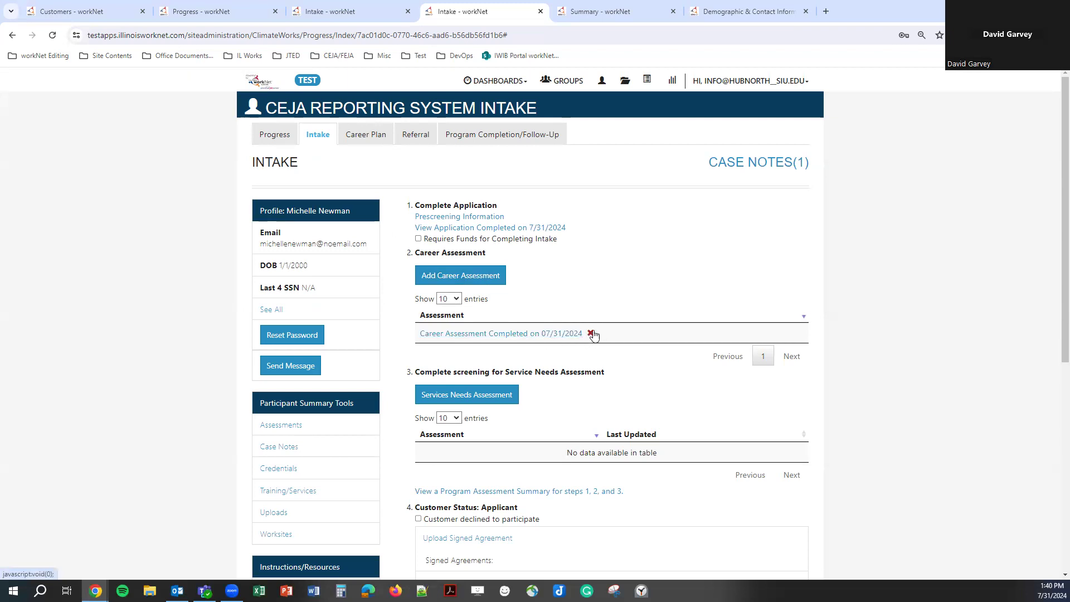
# Open the career assessment completed on 07/31/2024, review its answers and who created it, and close the results.
pyautogui.click(446, 334)
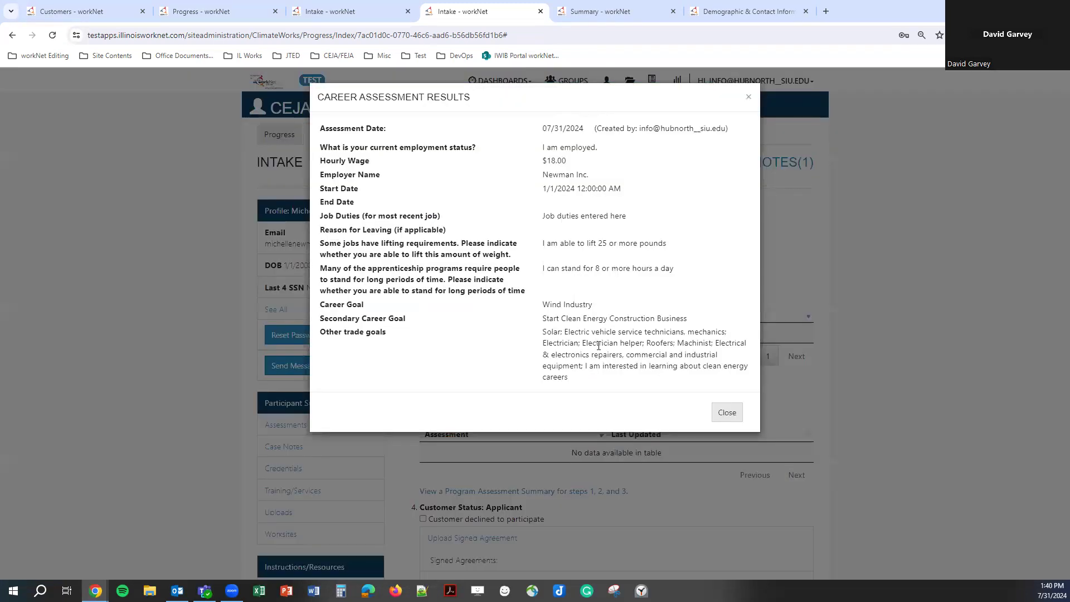
pyautogui.moveTo(551, 128); pyautogui.dragTo(639, 129)
pyautogui.click(618, 127)
pyautogui.click(724, 128)
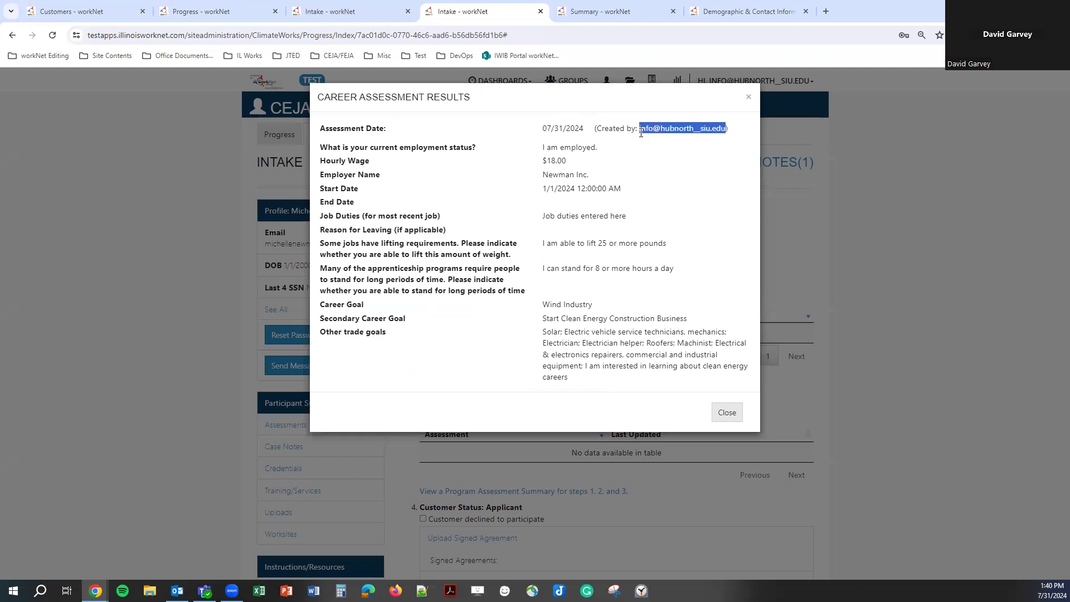
pyautogui.click(725, 127)
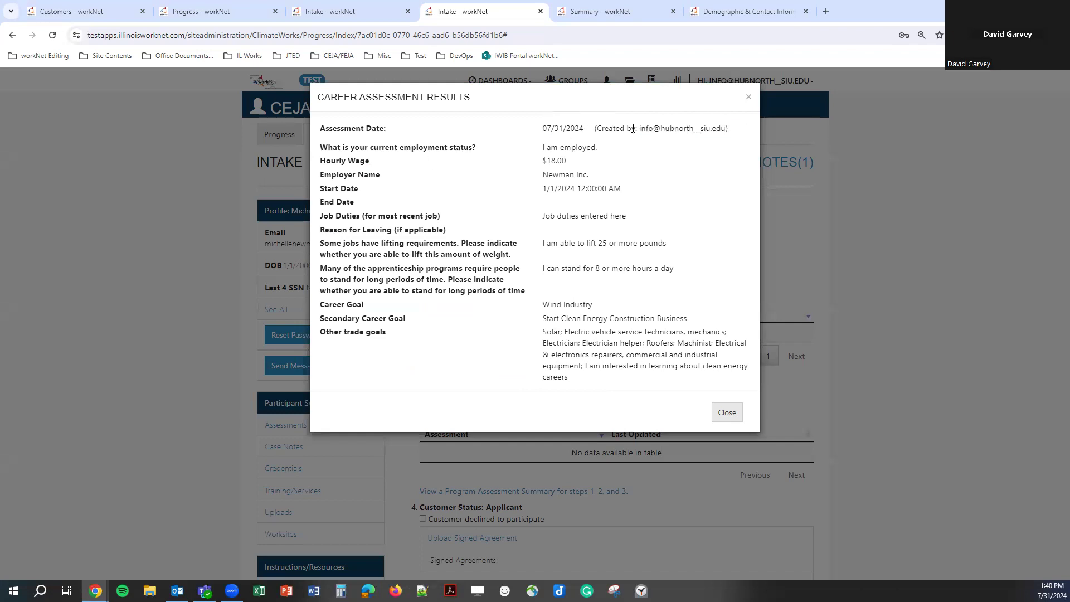
pyautogui.moveTo(639, 128); pyautogui.dragTo(718, 126)
pyautogui.click(719, 128)
pyautogui.click(725, 412)
# Start the Services Needs Assessment and look through its screening questions from accommodations to other support services.
pyautogui.scroll(-1, 574, 211)
pyautogui.scroll(-2, 576, 211)
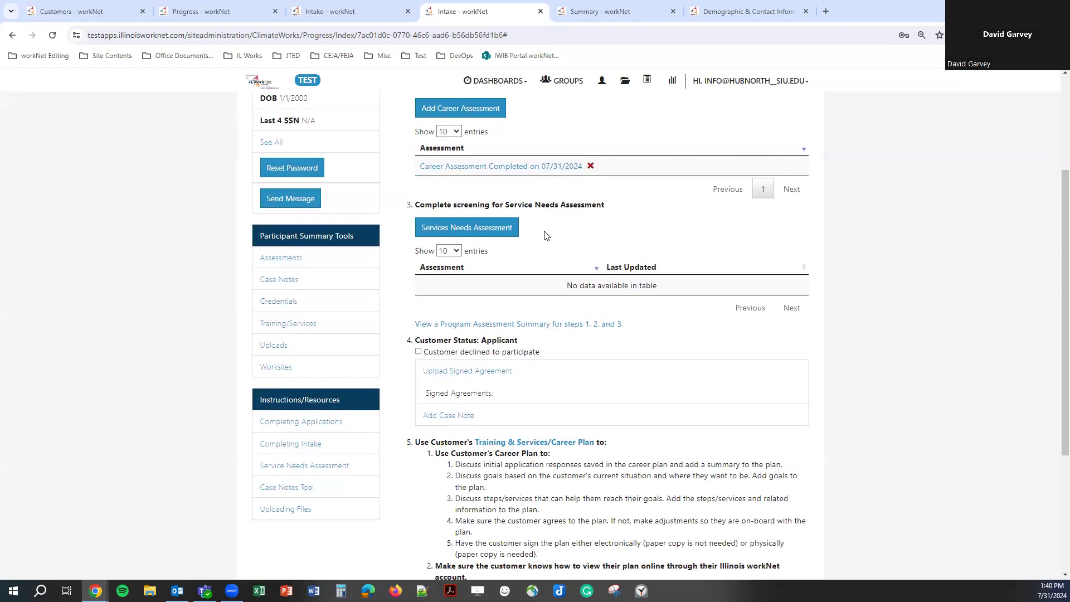
pyautogui.click(513, 240)
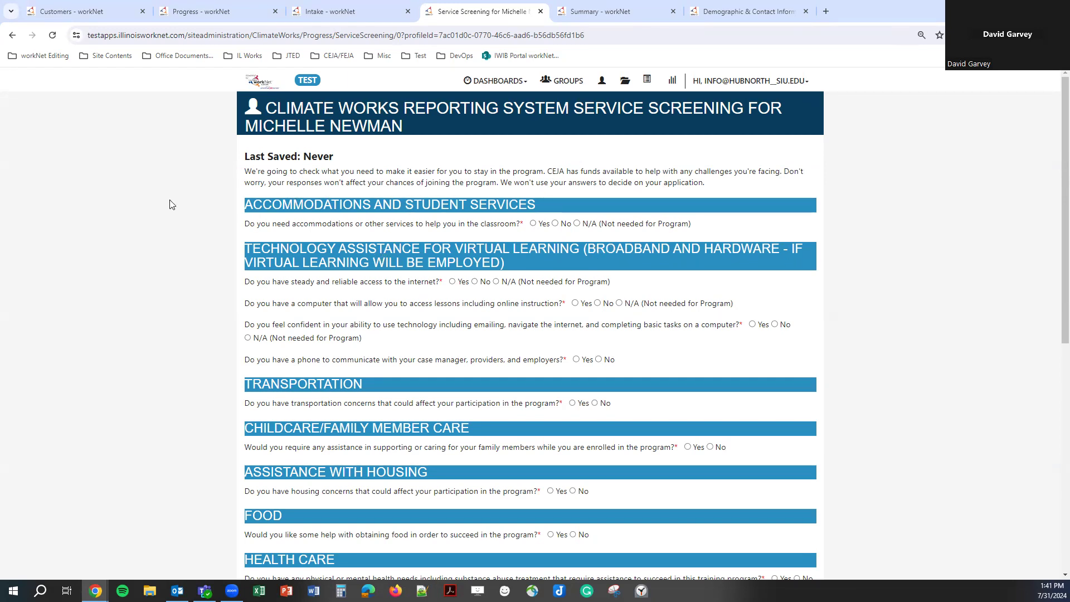
pyautogui.middleClick(169, 227)
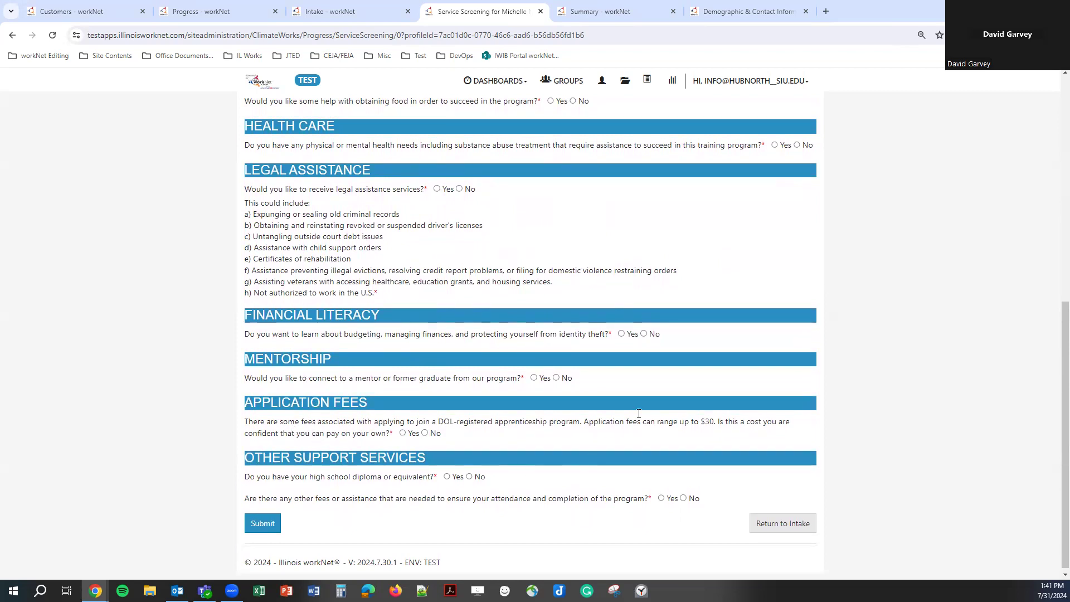
pyautogui.scroll(8, 249, 384)
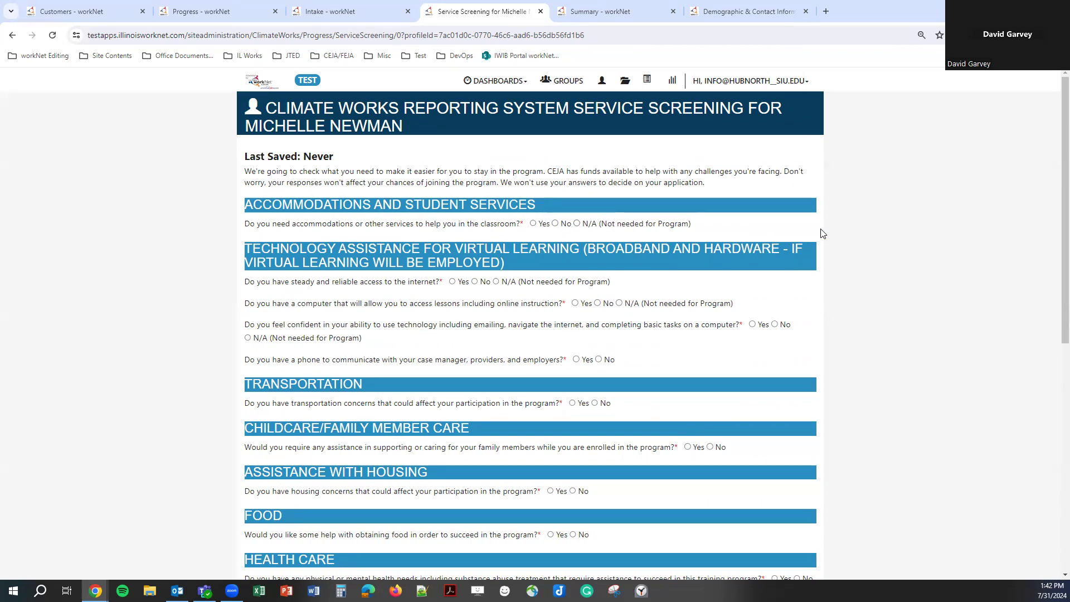
# Answer N/A for classroom accommodations, Yes for reliable internet, Yes for a computer, and No for confidence using technology.
pyautogui.click(577, 223)
pyautogui.click(458, 284)
pyautogui.click(582, 306)
pyautogui.click(775, 325)
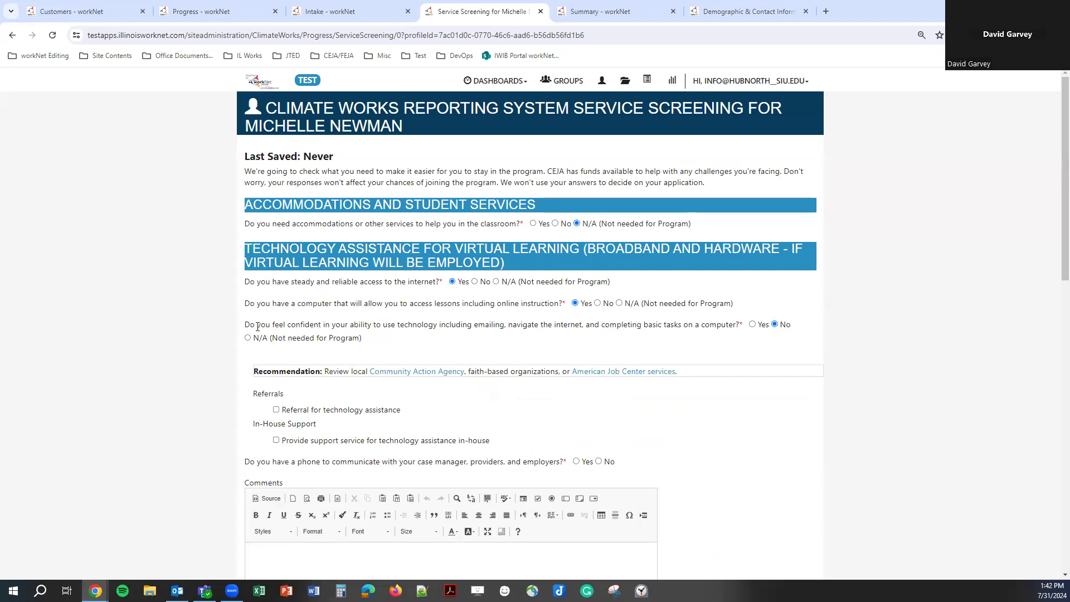
# Try the referral for technology assistance under the technology confidence question, and clear that selection.
pyautogui.scroll(-2, 272, 352)
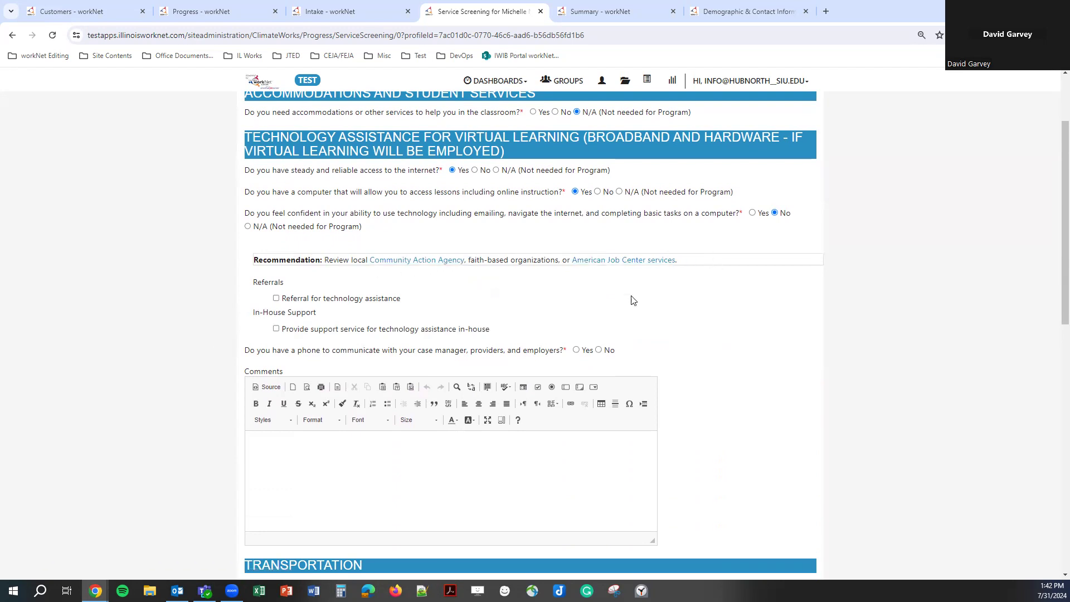
pyautogui.doubleClick(266, 283)
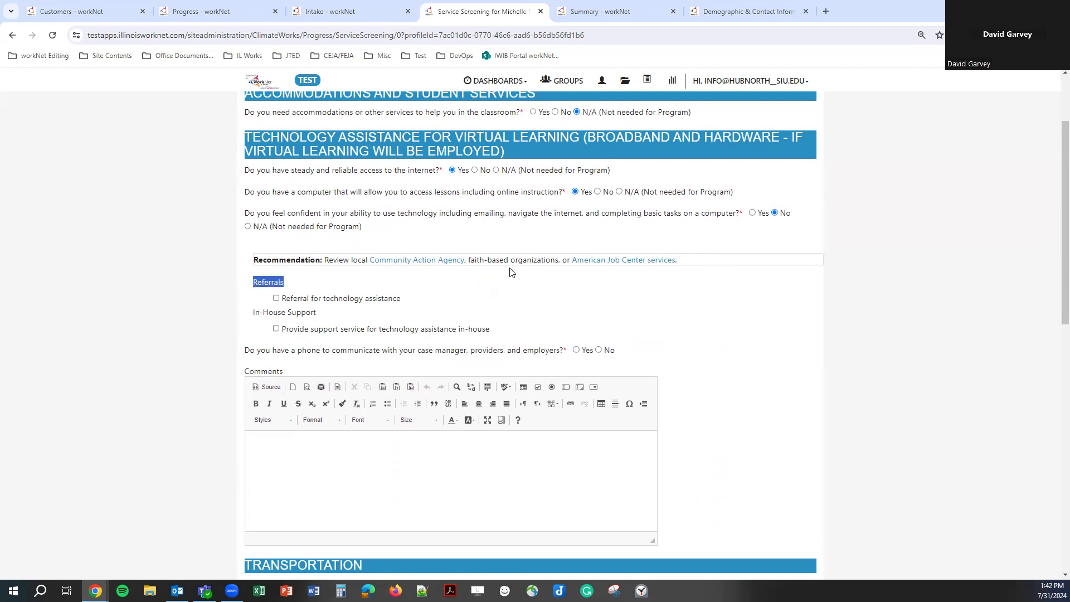
pyautogui.click(326, 304)
pyautogui.tripleClick(276, 213)
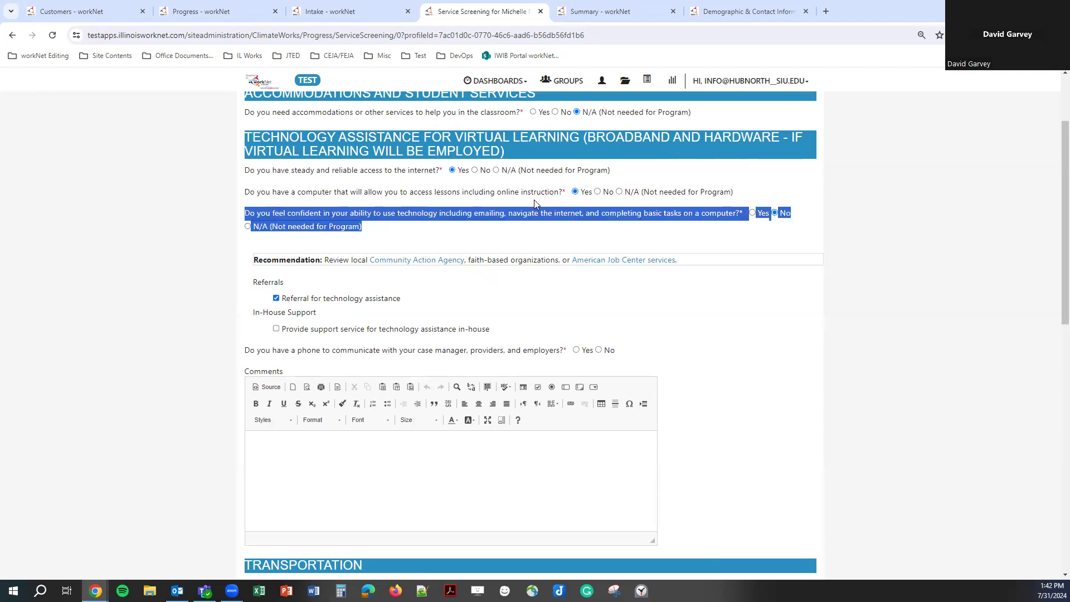
pyautogui.click(155, 240)
pyautogui.moveTo(302, 299); pyautogui.dragTo(298, 296)
pyautogui.click(299, 299)
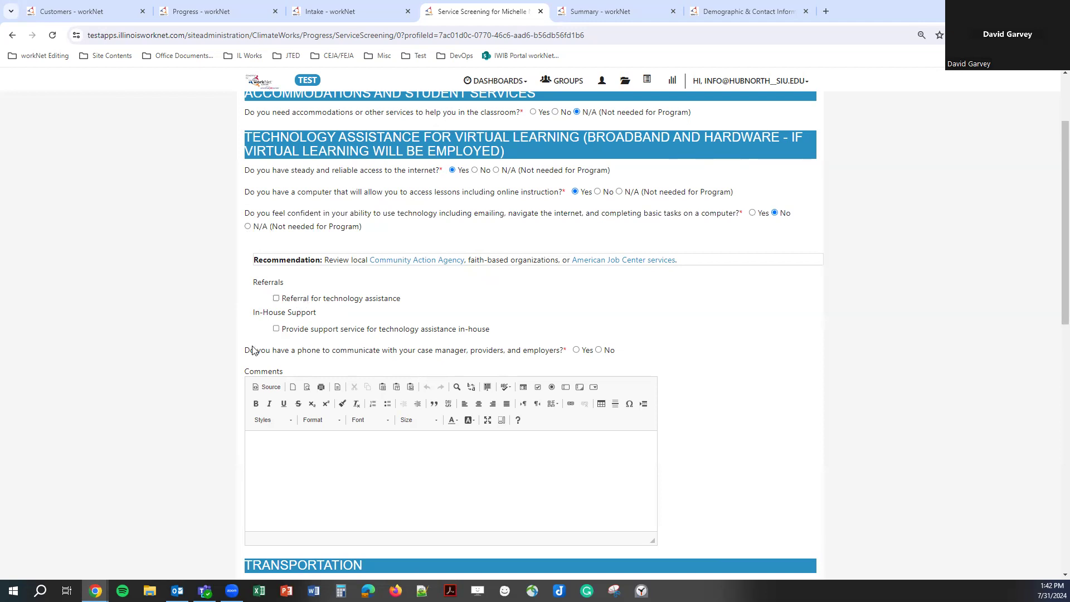
# Choose in-house support for technology assistance and fill the section's comments with "Placeholder text." repeated seven times.
pyautogui.click(290, 331)
pyautogui.click(283, 482)
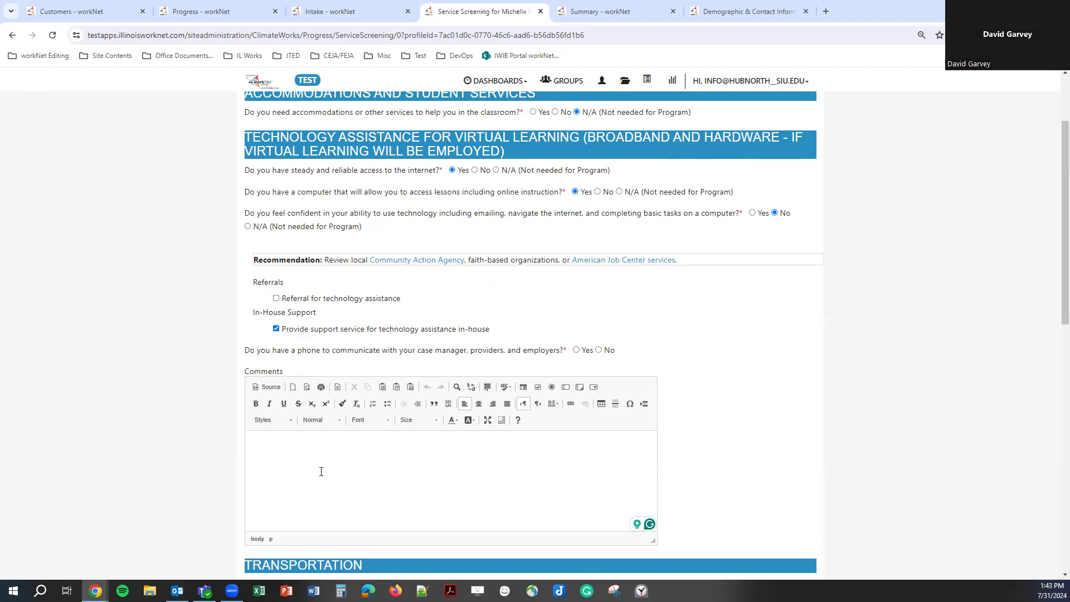
pyautogui.write('Placeholder text.')
pyautogui.hotkey('ctrl', 'a')
pyautogui.hotkey('ctrl', 'c')
pyautogui.hotkey('ctrl', 'v')
pyautogui.hotkey('ctrl', 'v')
pyautogui.hotkey('ctrl', 'v')
pyautogui.hotkey('ctrl', 'v')
pyautogui.hotkey('ctrl', 'v')
pyautogui.hotkey('ctrl', 'v')
pyautogui.hotkey('ctrl', 'v')
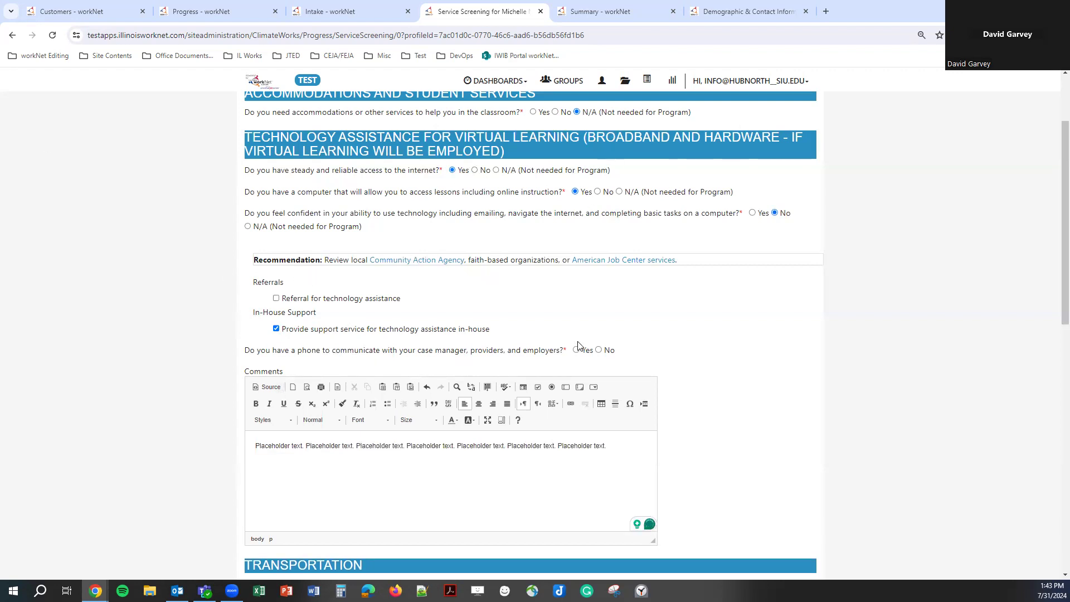
# Preview the support options for a No answer to the phone question, and set the answer to Yes.
pyautogui.click(599, 350)
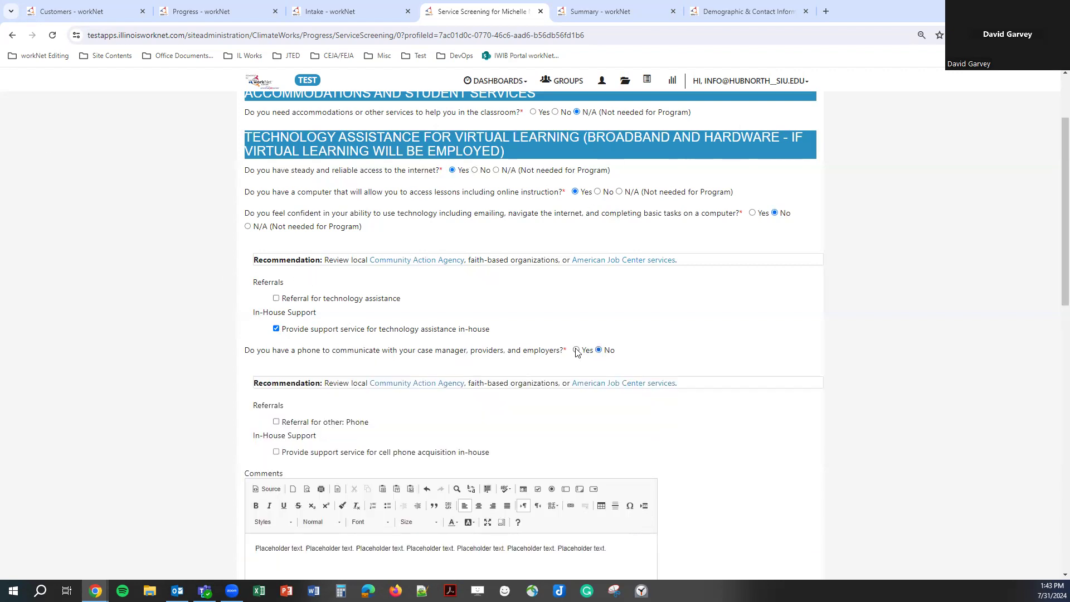
pyautogui.click(577, 351)
pyautogui.scroll(-4, 583, 329)
pyautogui.scroll(3, 279, 284)
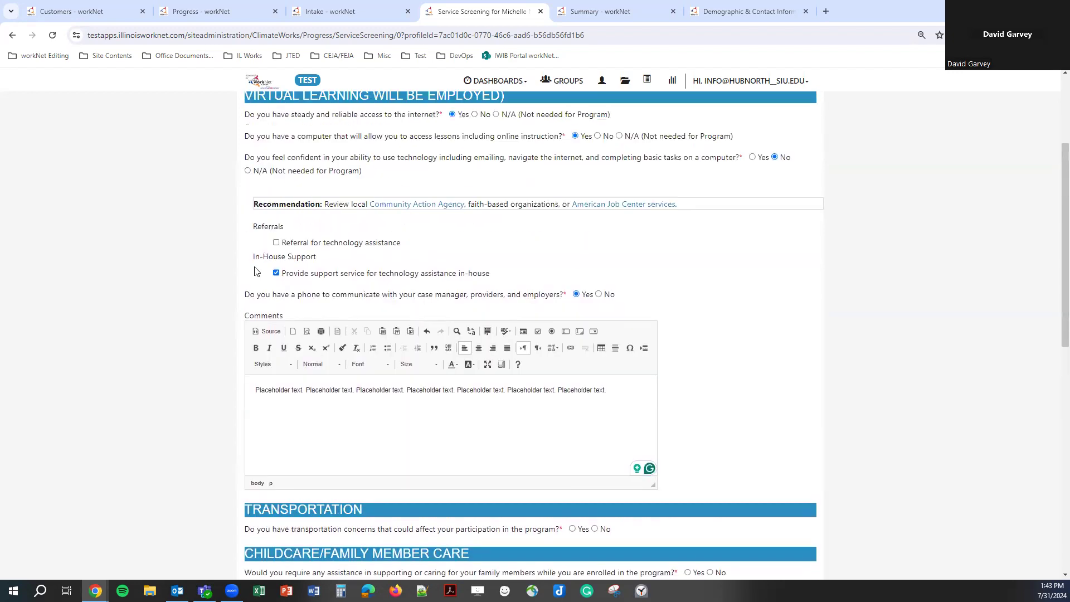
# Answer No to the transportation concerns, family member care and housing concerns questions.
pyautogui.scroll(-6, 435, 264)
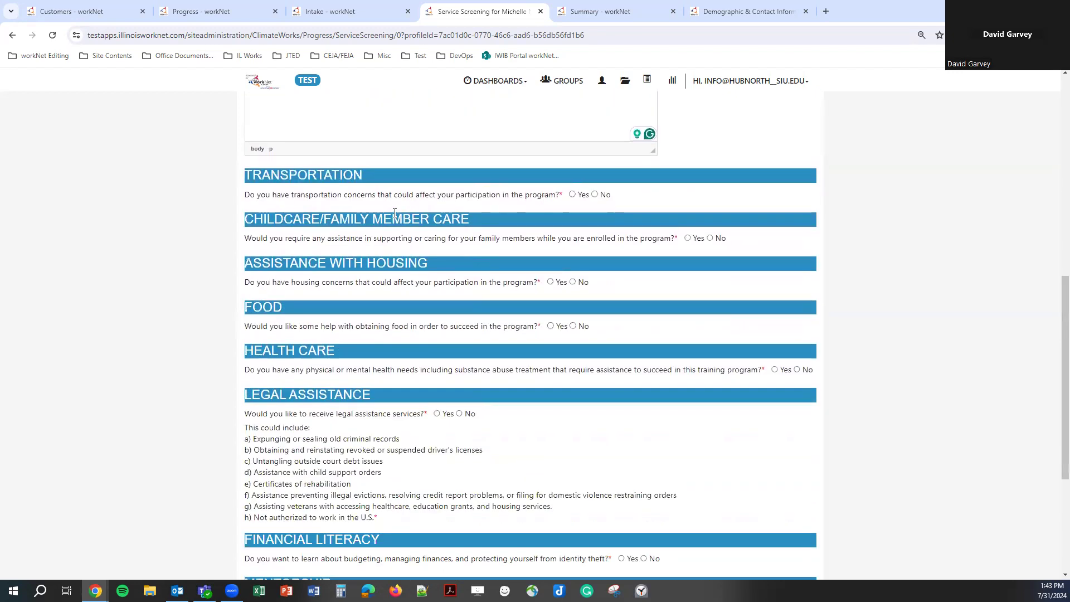
pyautogui.click(594, 194)
pyautogui.click(710, 238)
pyautogui.click(572, 282)
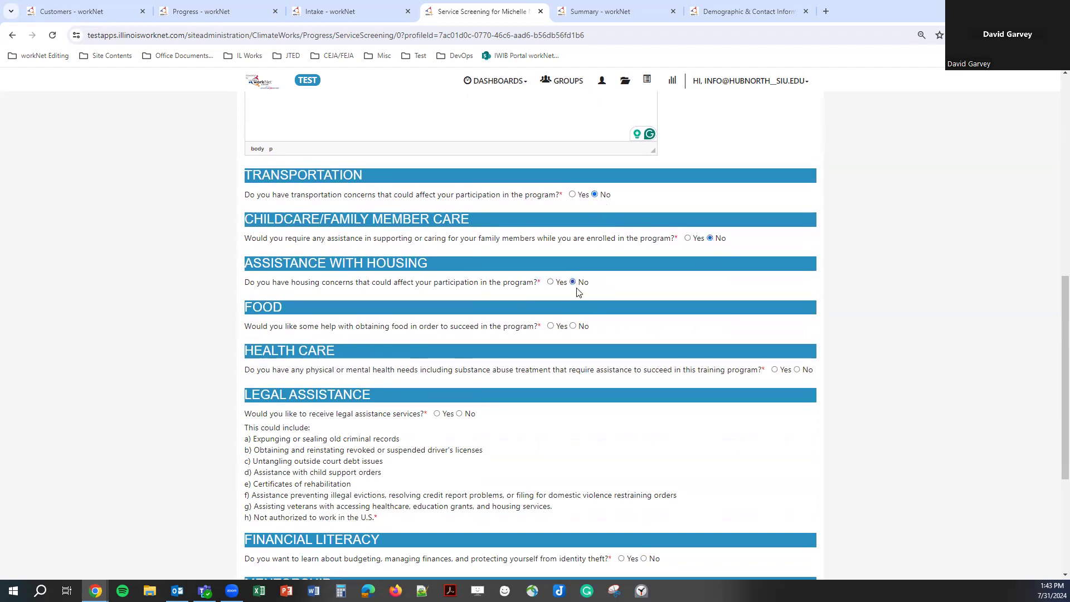
# Preview the referral and in-house options for a Yes answer on food help, and set the answer to No.
pyautogui.click(552, 326)
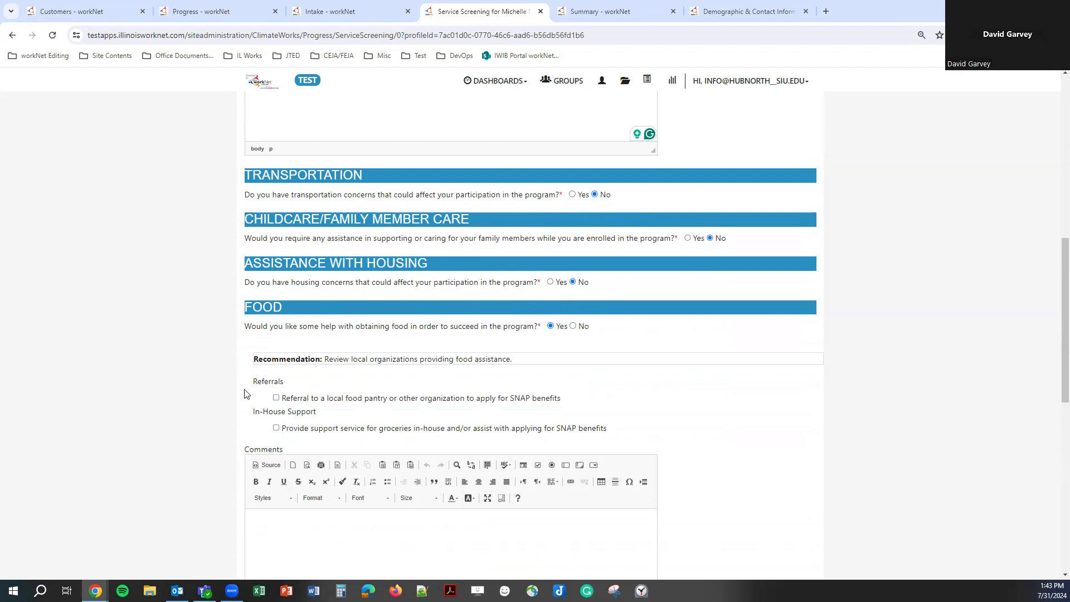
pyautogui.scroll(-1, 215, 323)
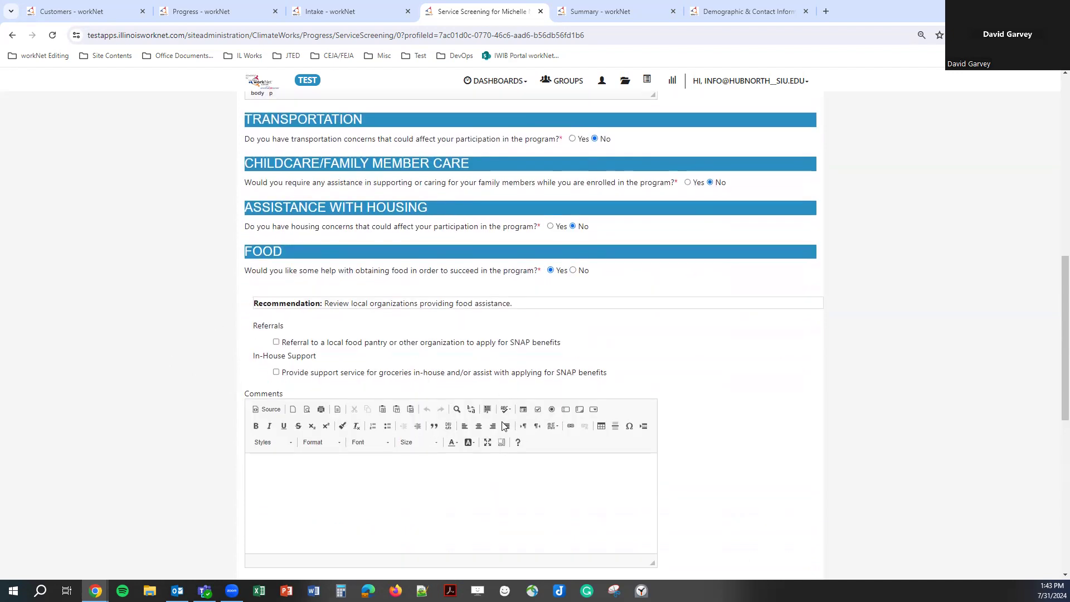
pyautogui.click(573, 271)
# Answer Yes to the health care needs question and select financial assistance for physical or mental health services/counseling.
pyautogui.scroll(-2, 429, 306)
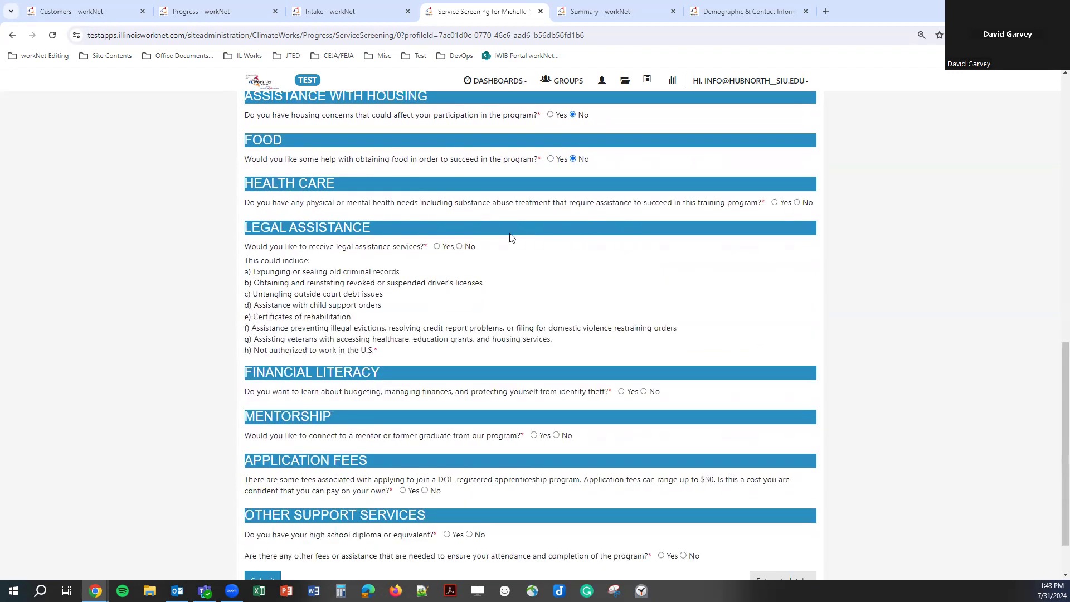
pyautogui.click(775, 203)
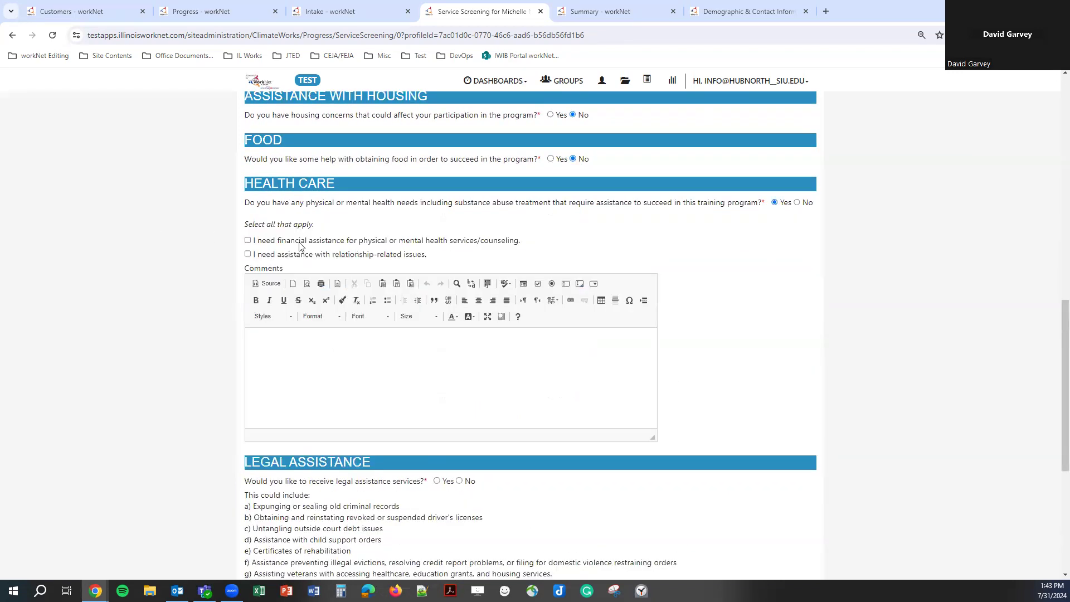
pyautogui.click(248, 241)
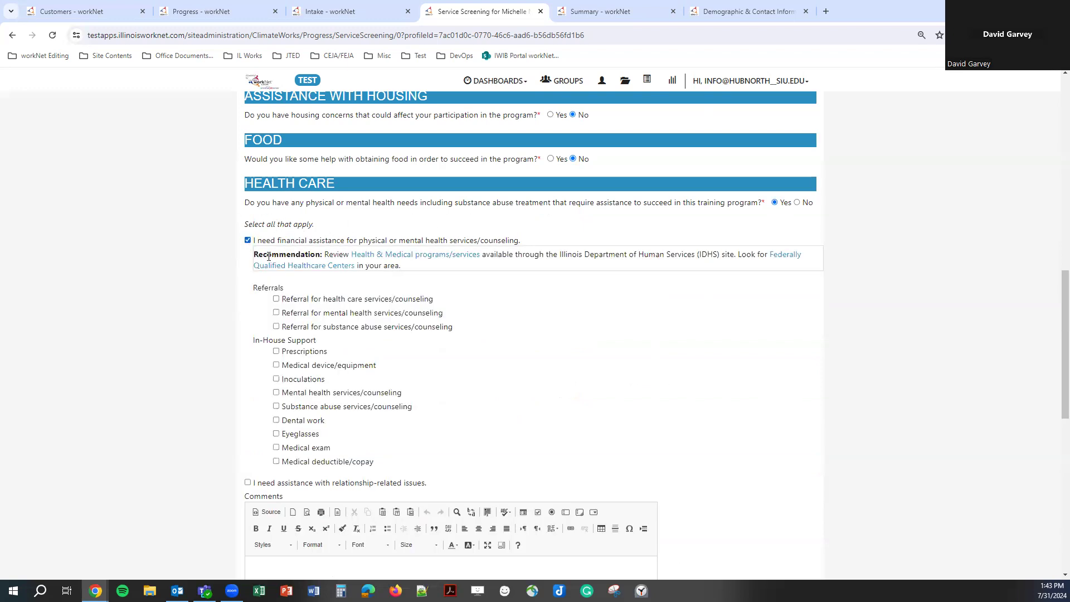
# Try several health care referral and in-house support options, keeping only Prescriptions selected as in-house support.
pyautogui.click(276, 299)
pyautogui.click(276, 312)
pyautogui.click(276, 352)
pyautogui.click(276, 366)
pyautogui.click(276, 312)
pyautogui.click(276, 299)
pyautogui.click(277, 365)
pyautogui.scroll(-5, 550, 358)
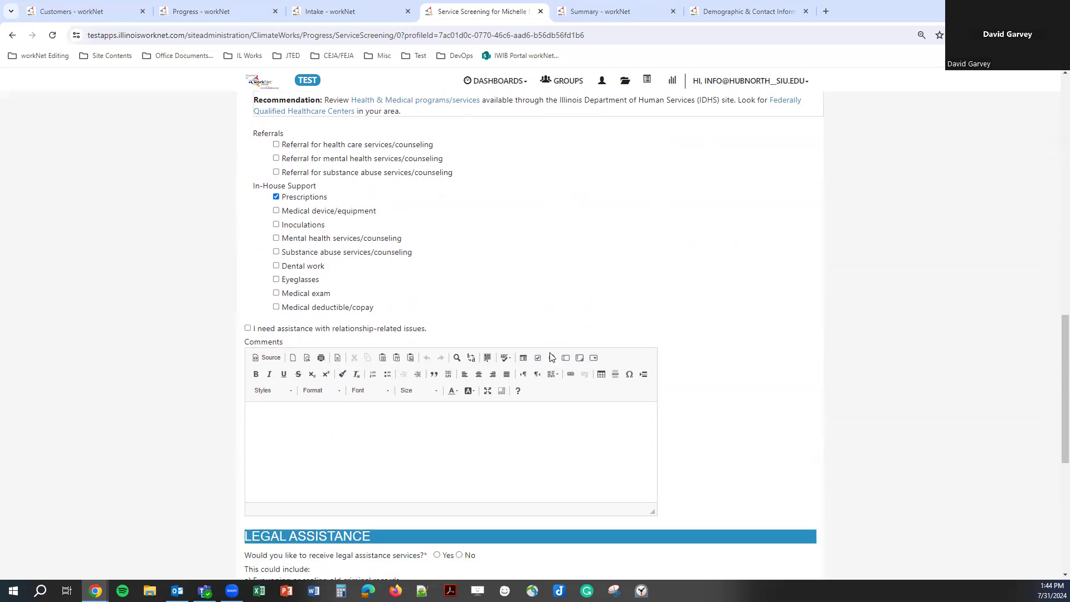
pyautogui.scroll(-1, 302, 349)
pyautogui.click(340, 247)
# Answer No to the question about receiving legal assistance services.
pyautogui.scroll(-3, 356, 262)
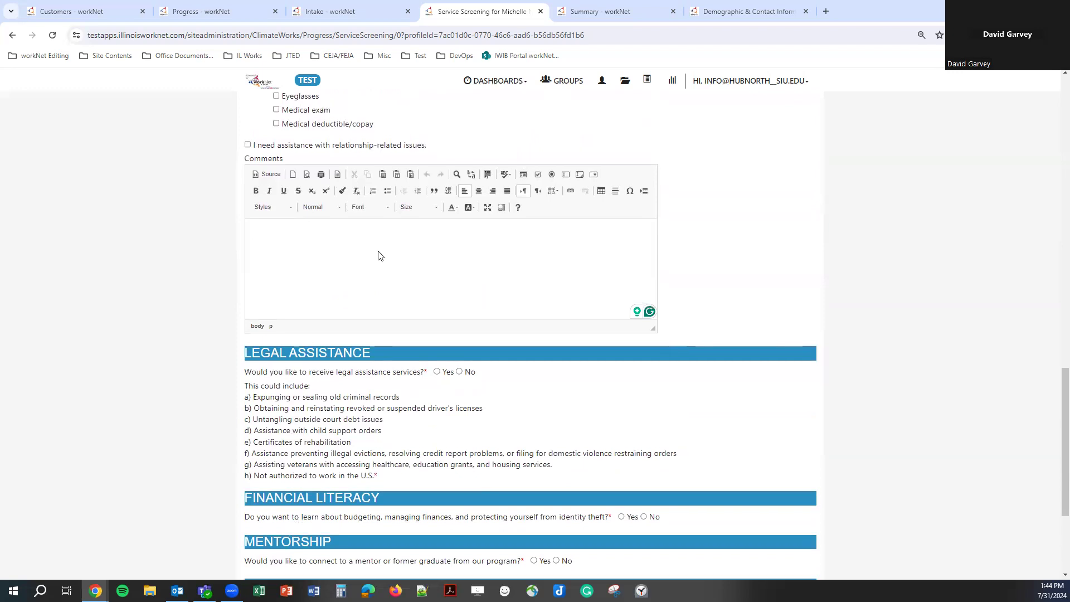
pyautogui.click(459, 208)
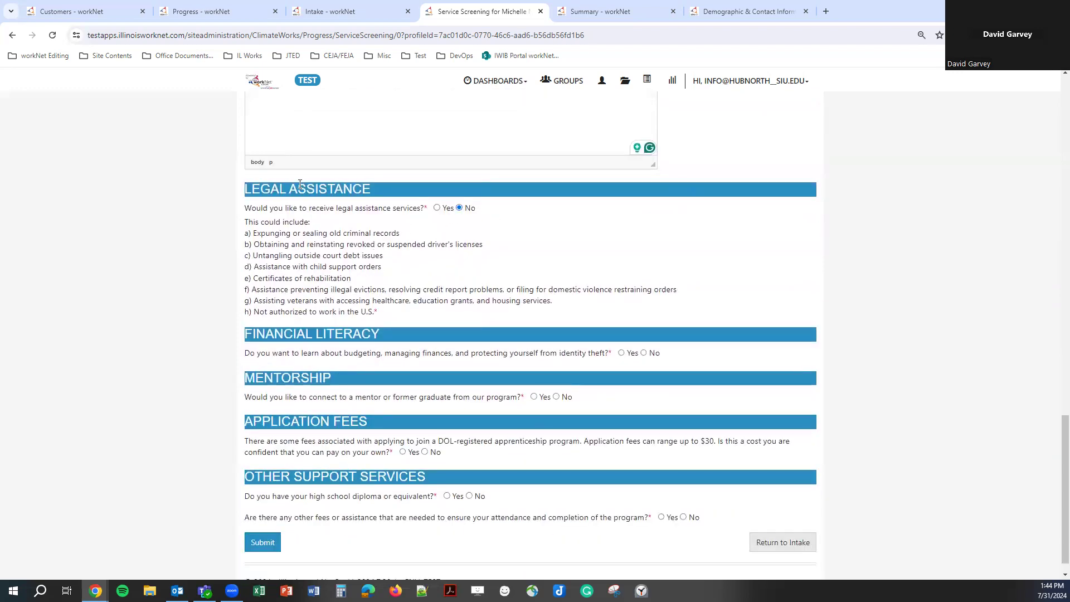
pyautogui.scroll(2, 366, 187)
pyautogui.scroll(-3, 368, 225)
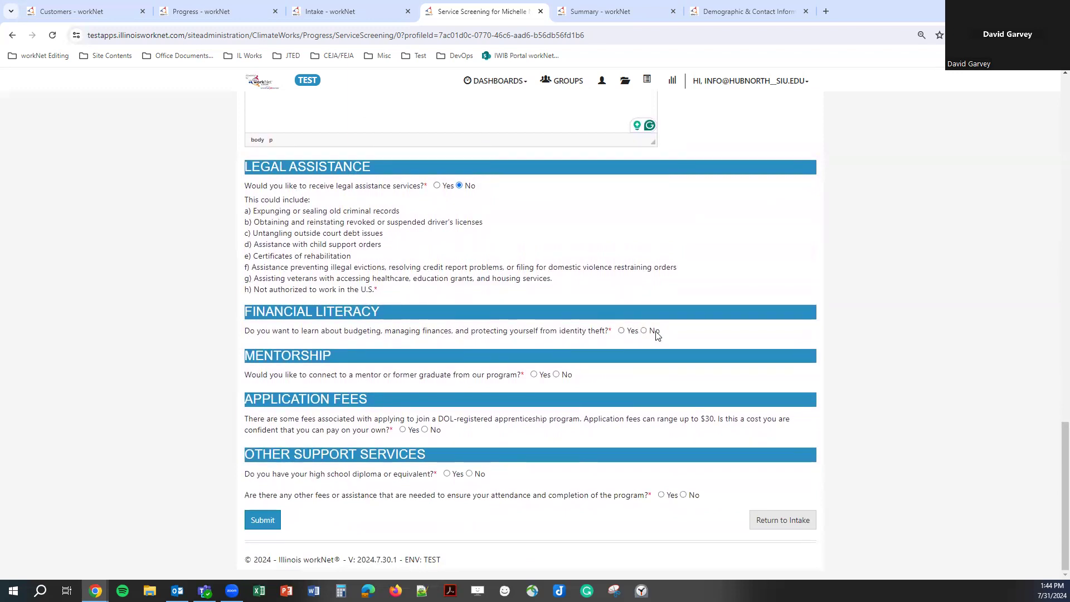
# Answer No to financial literacy, mentorship and other assistance, Yes to paying application fees and having a high school diploma, and submit the screening.
pyautogui.click(656, 332)
pyautogui.click(415, 431)
pyautogui.click(447, 474)
pyautogui.click(693, 496)
pyautogui.scroll(5, 468, 440)
pyautogui.scroll(-5, 480, 429)
pyautogui.click(258, 521)
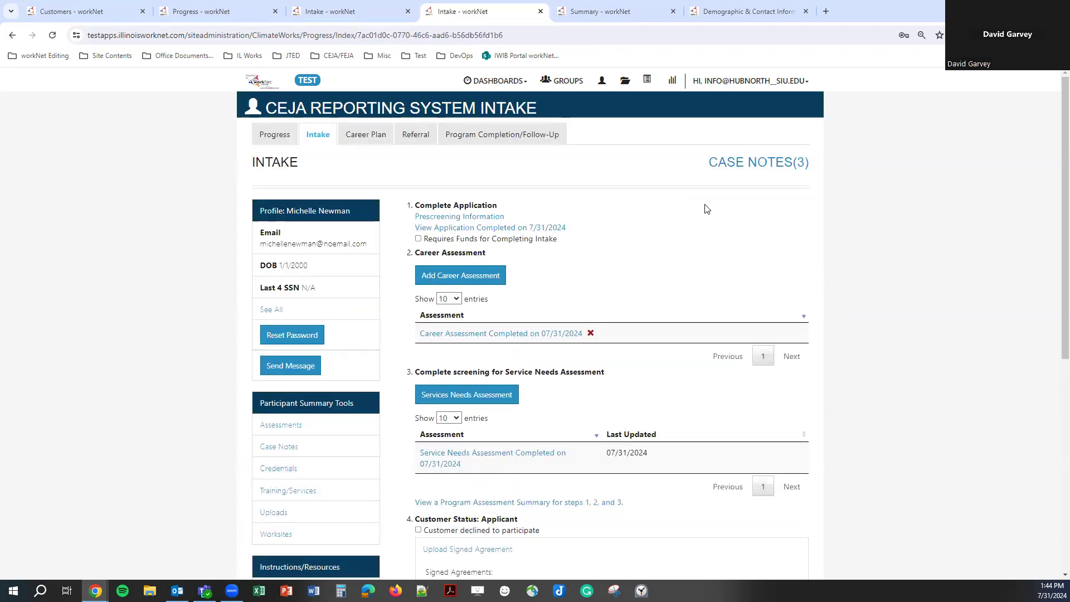
# Open the completed service needs assessment and review the accommodations and technology assistance answers, the chosen in-house support and the comments.
pyautogui.scroll(-3, 706, 209)
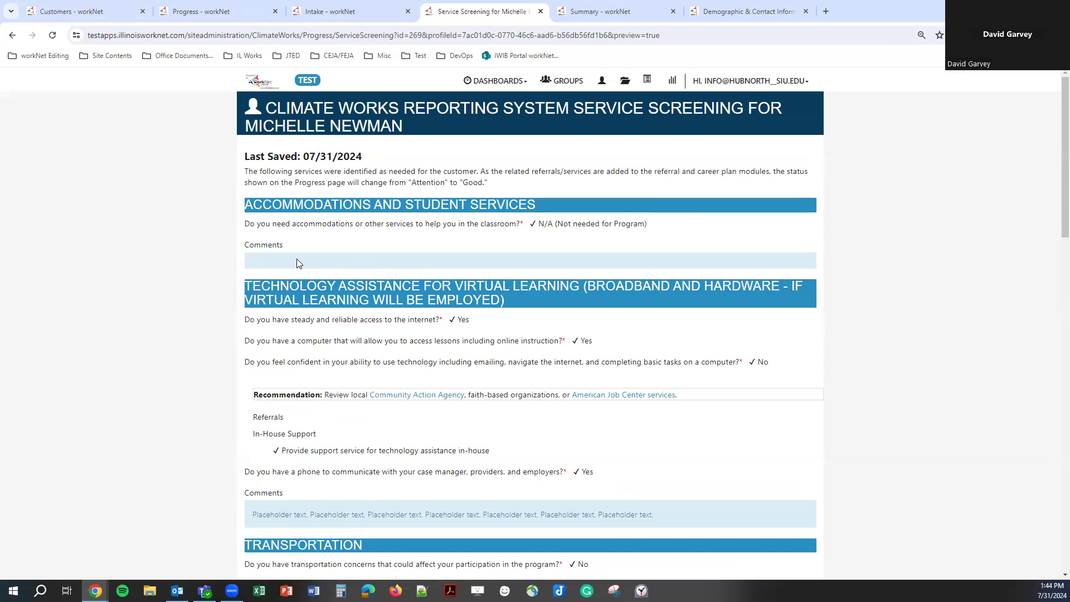
pyautogui.scroll(-1, 297, 260)
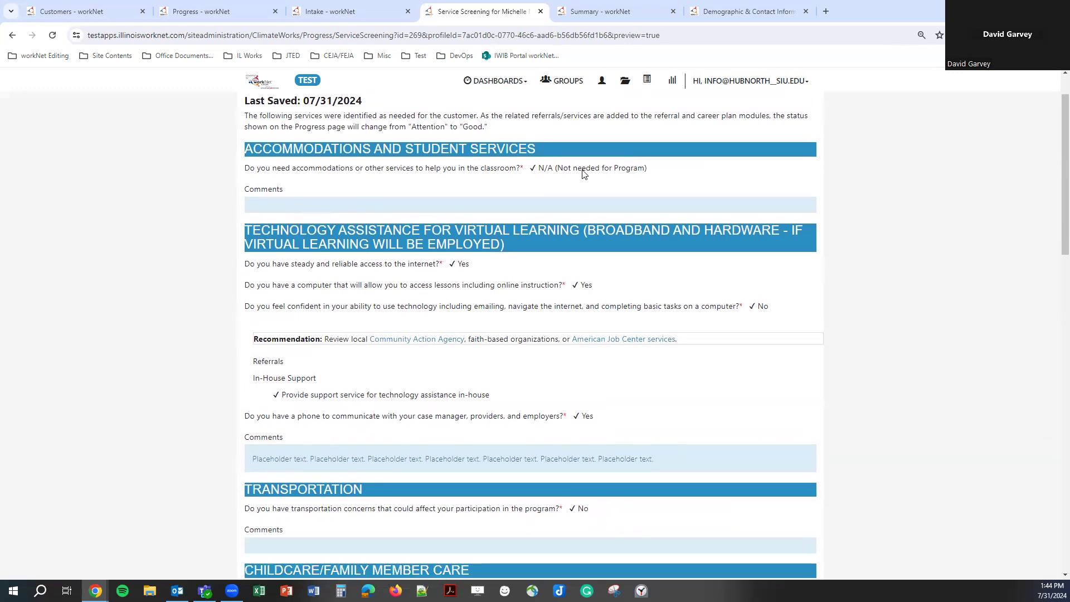
pyautogui.scroll(-1, 362, 225)
pyautogui.scroll(-1, 341, 248)
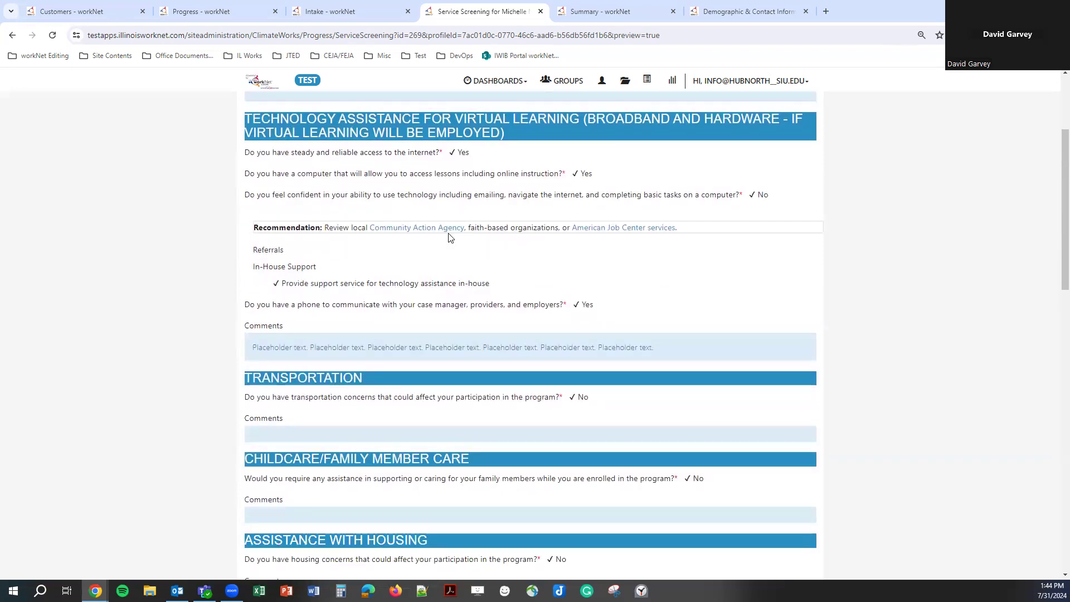
pyautogui.moveTo(392, 194); pyautogui.dragTo(464, 195)
pyautogui.tripleClick(292, 283)
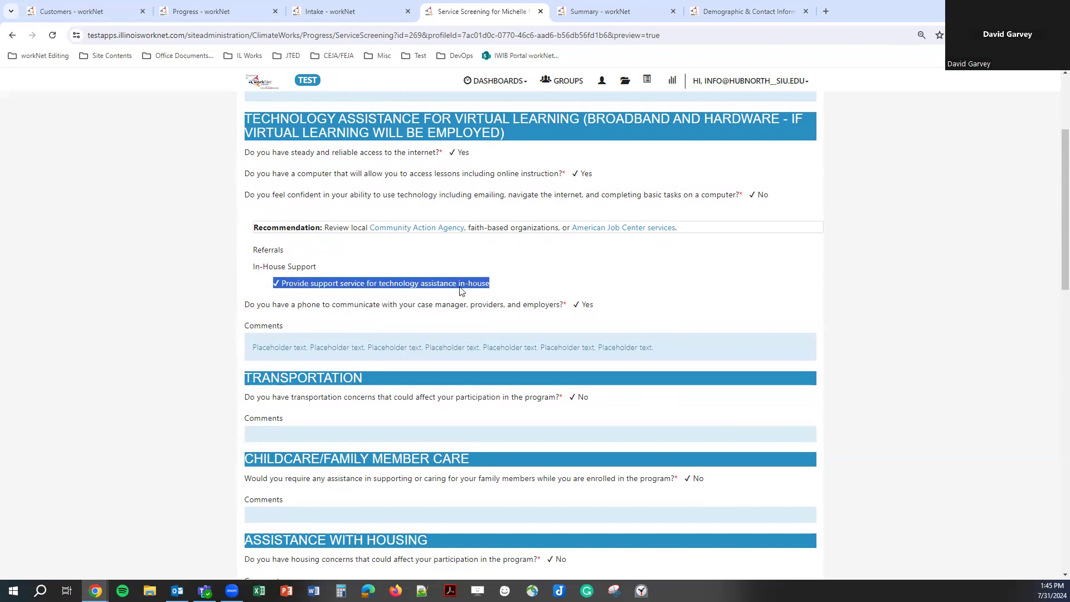
pyautogui.scroll(-4, 460, 291)
pyautogui.scroll(1, 308, 200)
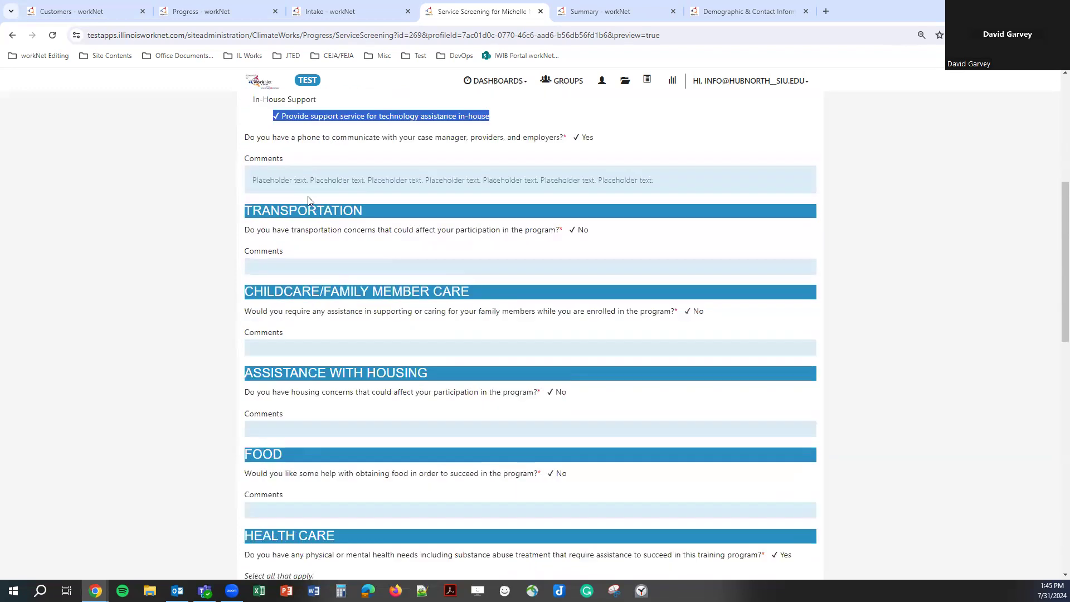
pyautogui.moveTo(275, 176); pyautogui.dragTo(673, 183)
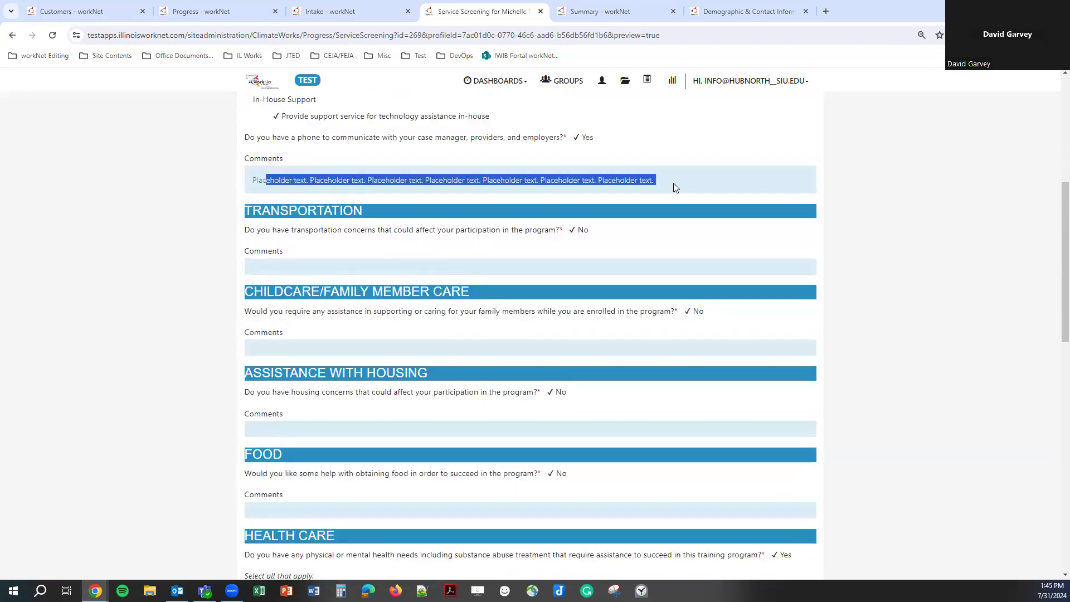
pyautogui.click(673, 183)
# Review the saved health care answers and the remaining sections of the completed assessment, and return to the intake page.
pyautogui.scroll(-6, 359, 329)
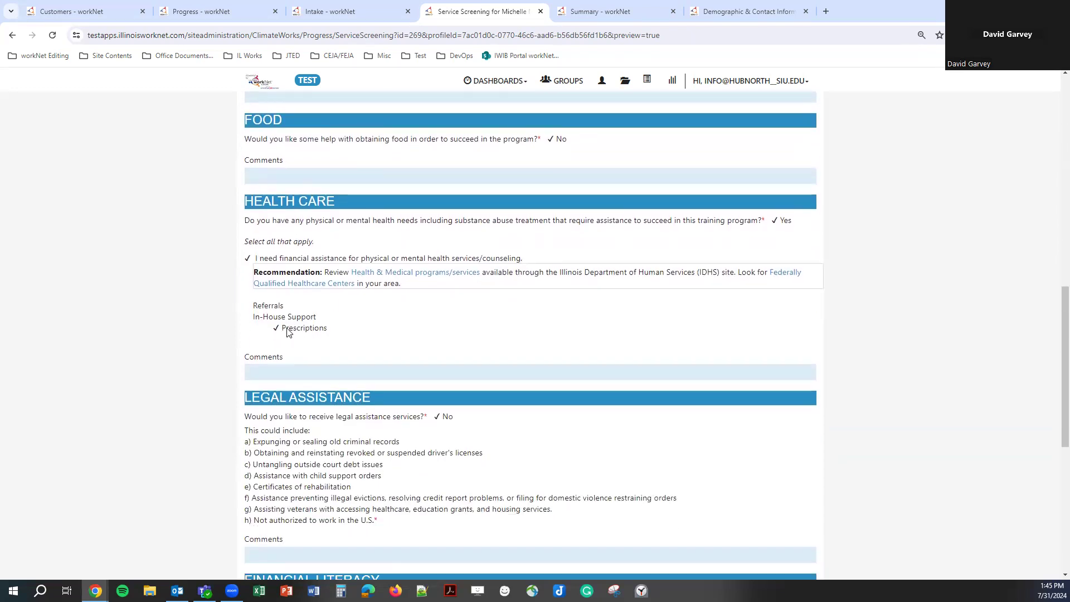
pyautogui.tripleClick(287, 329)
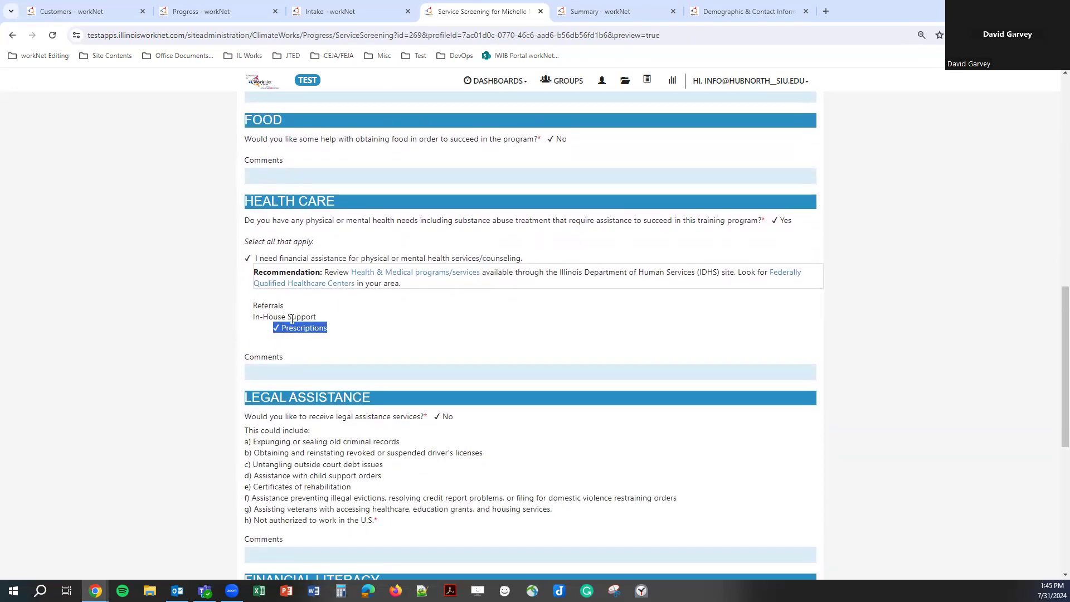
pyautogui.click(336, 330)
pyautogui.scroll(-7, 335, 325)
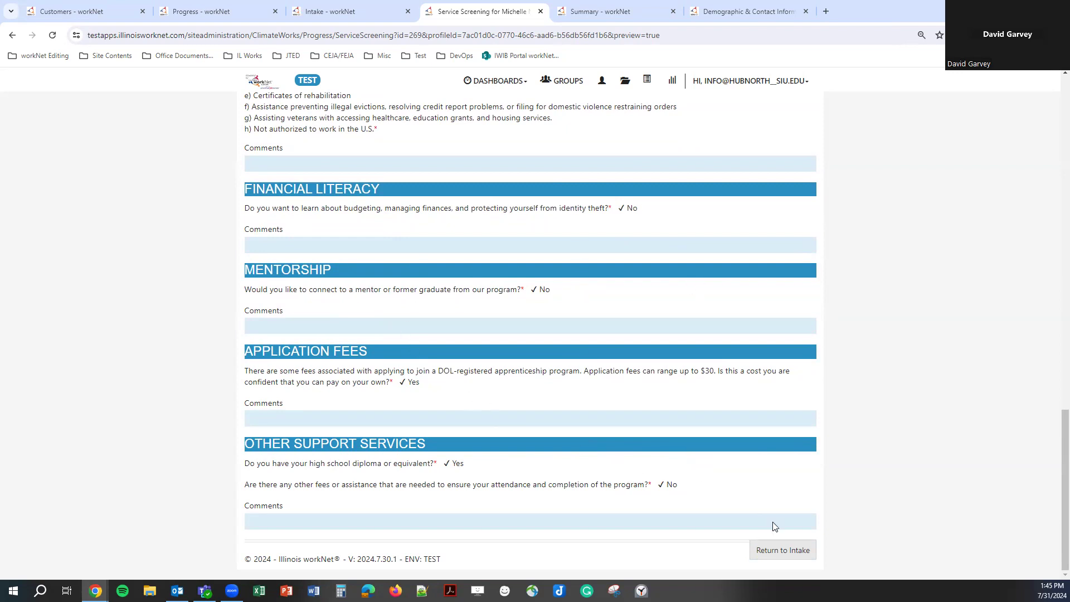
pyautogui.click(773, 556)
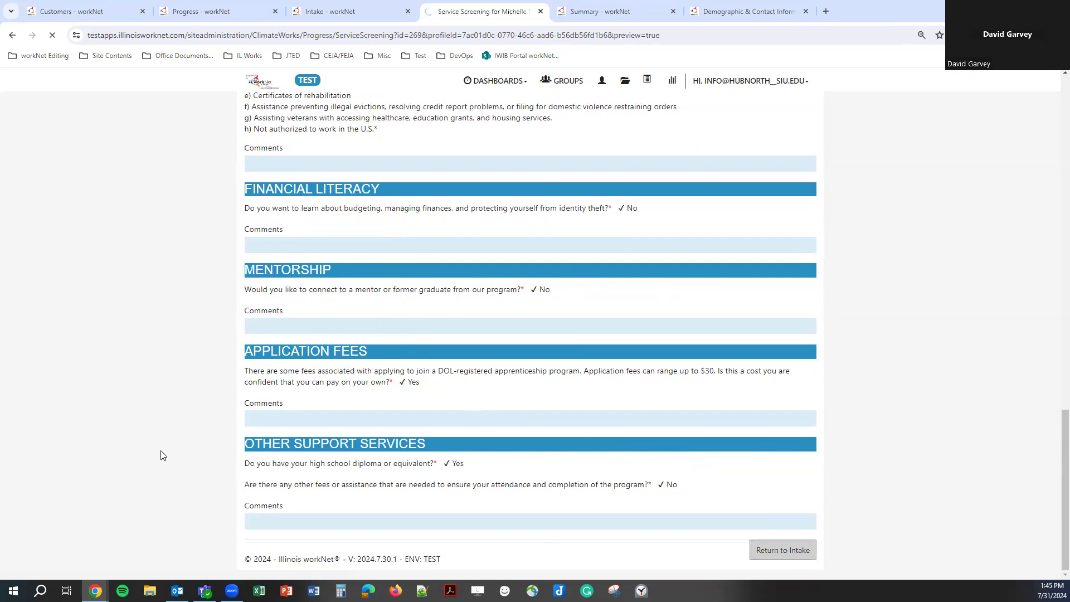
# Reopen the service needs assessment for editing, change the phone answer to No, and deselect in-house support for technology assistance.
pyautogui.scroll(-1, 278, 418)
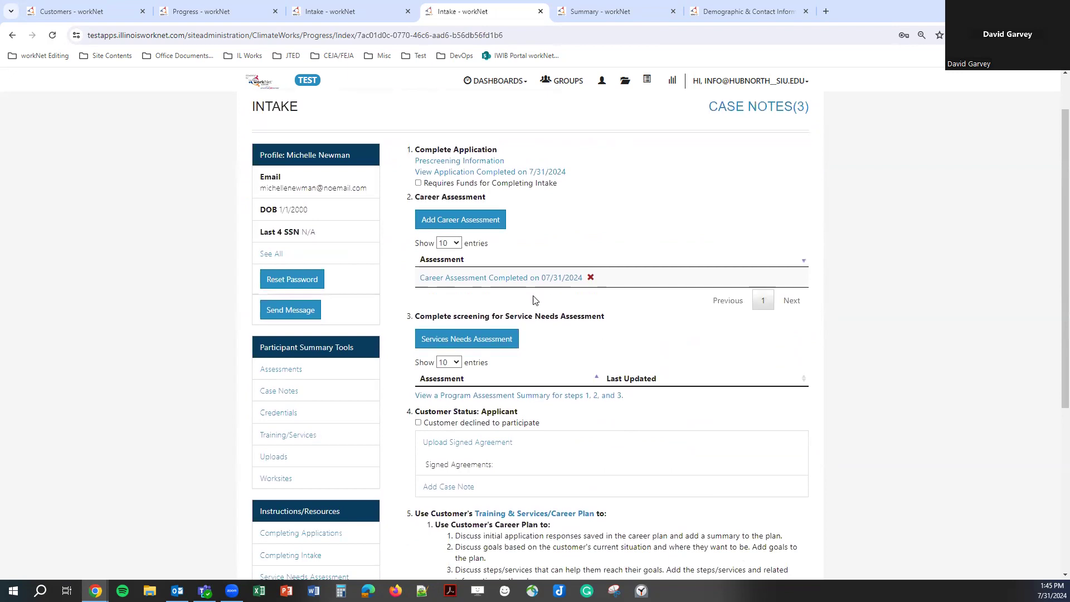
pyautogui.click(502, 341)
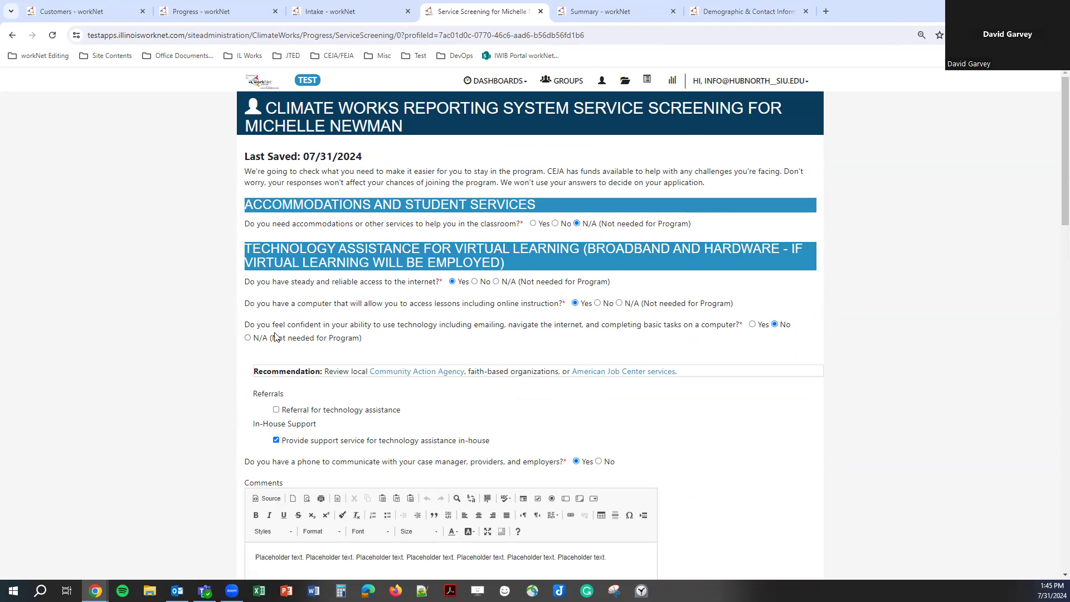
pyautogui.scroll(-2, 518, 365)
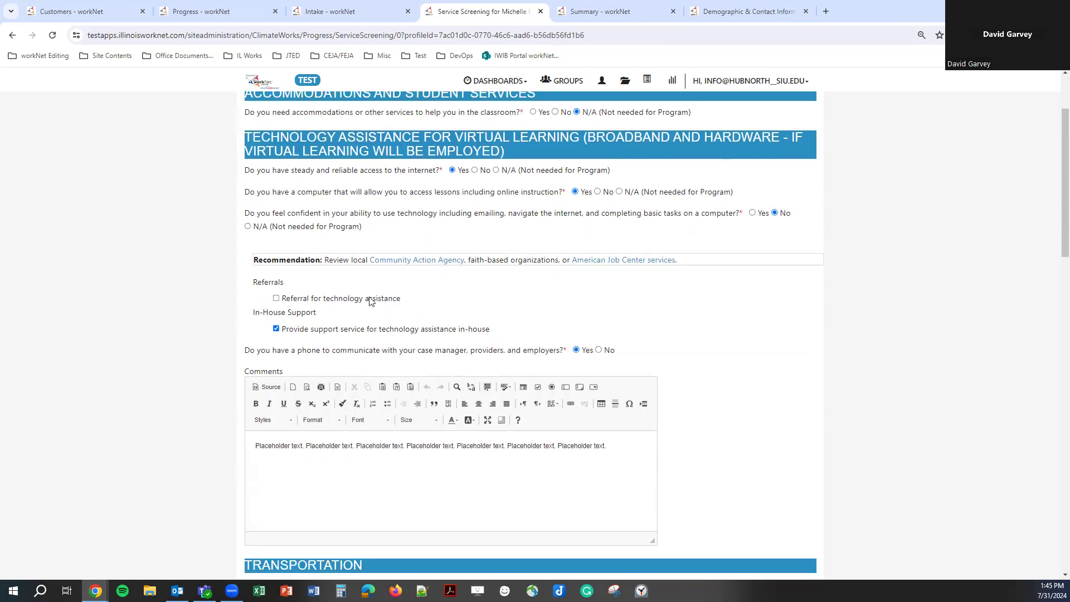
pyautogui.click(599, 350)
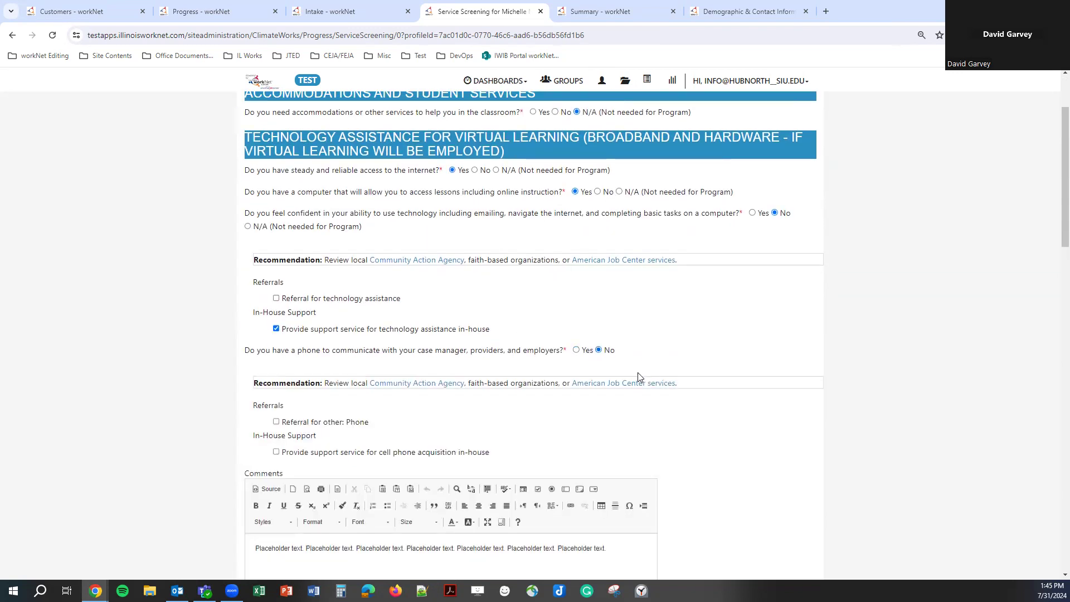
pyautogui.scroll(-3, 353, 306)
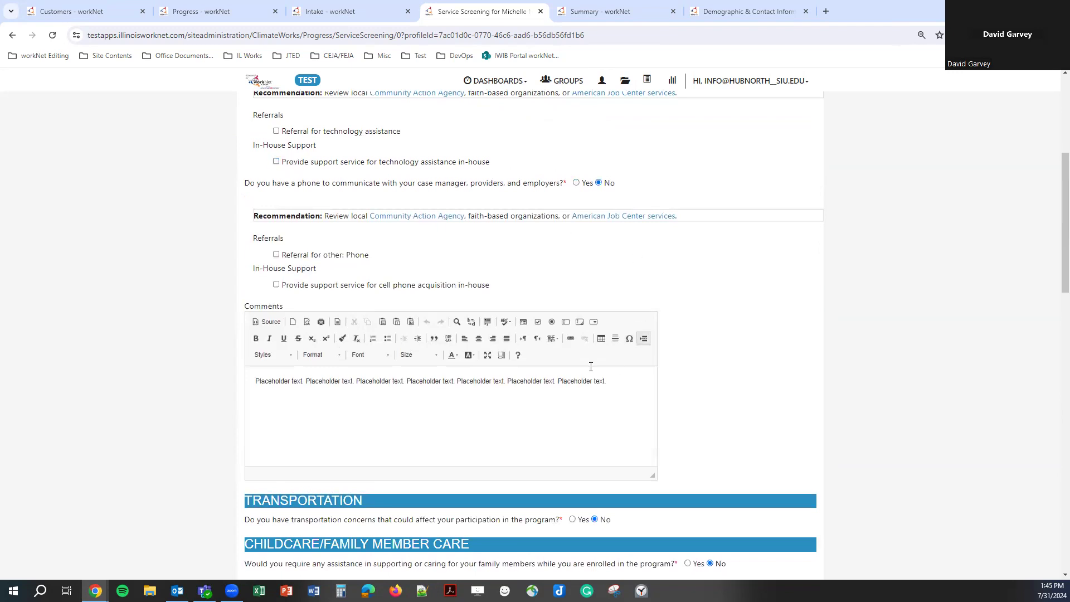
pyautogui.click(285, 162)
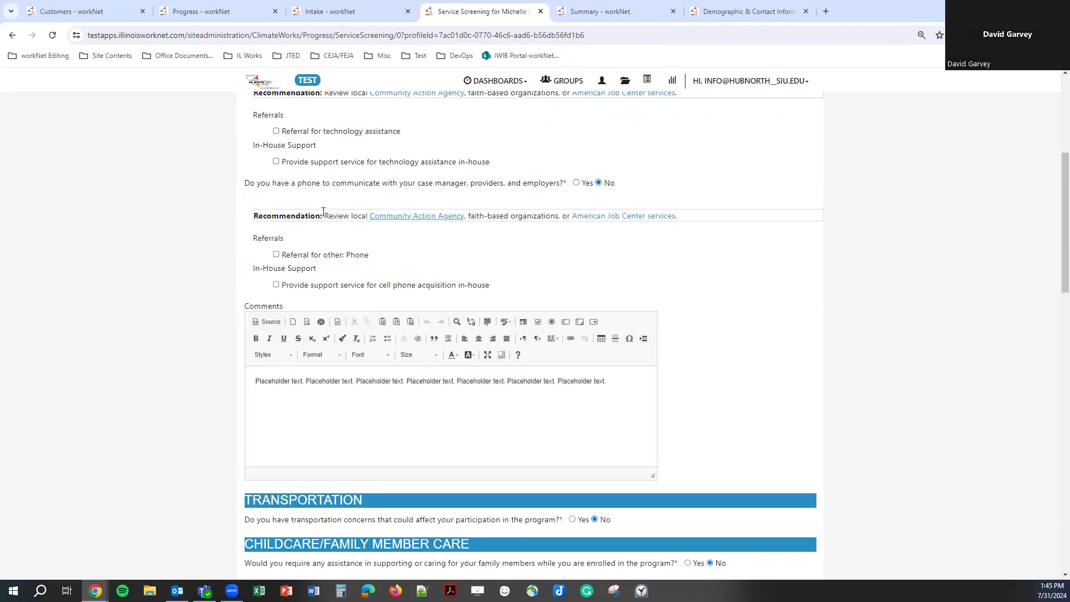
# Set the technology confidence and phone answers to Yes, and return to the intake page without submitting the screening.
pyautogui.scroll(4, 618, 272)
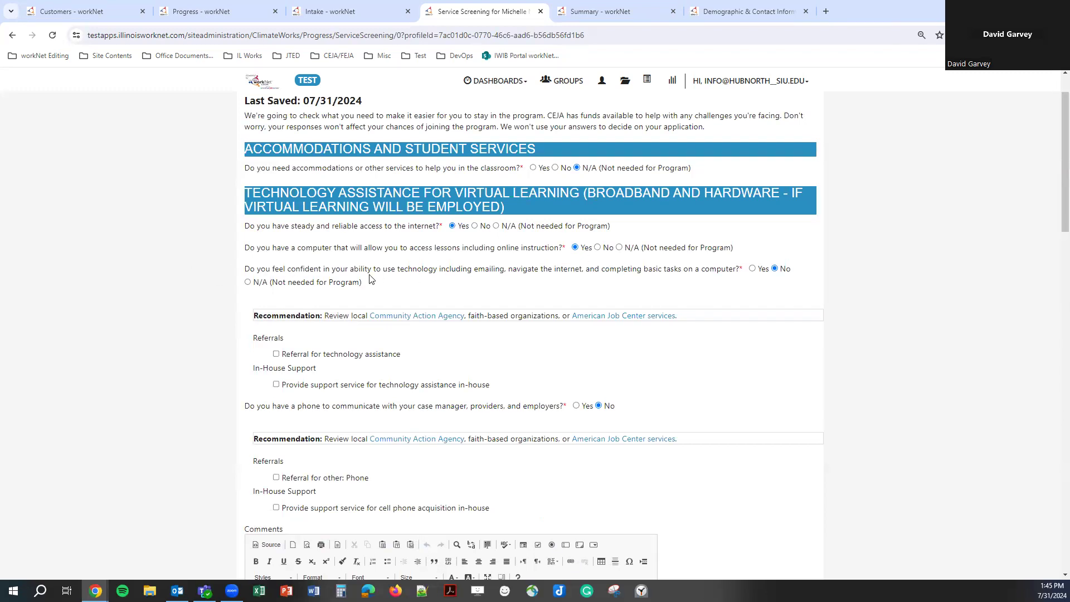
pyautogui.click(752, 269)
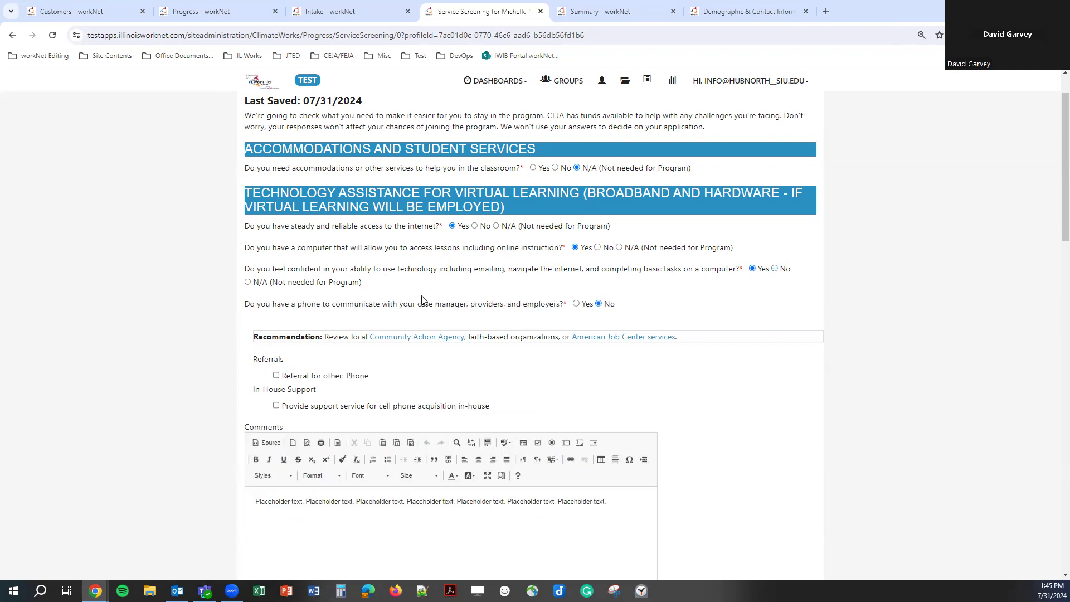
pyautogui.click(577, 305)
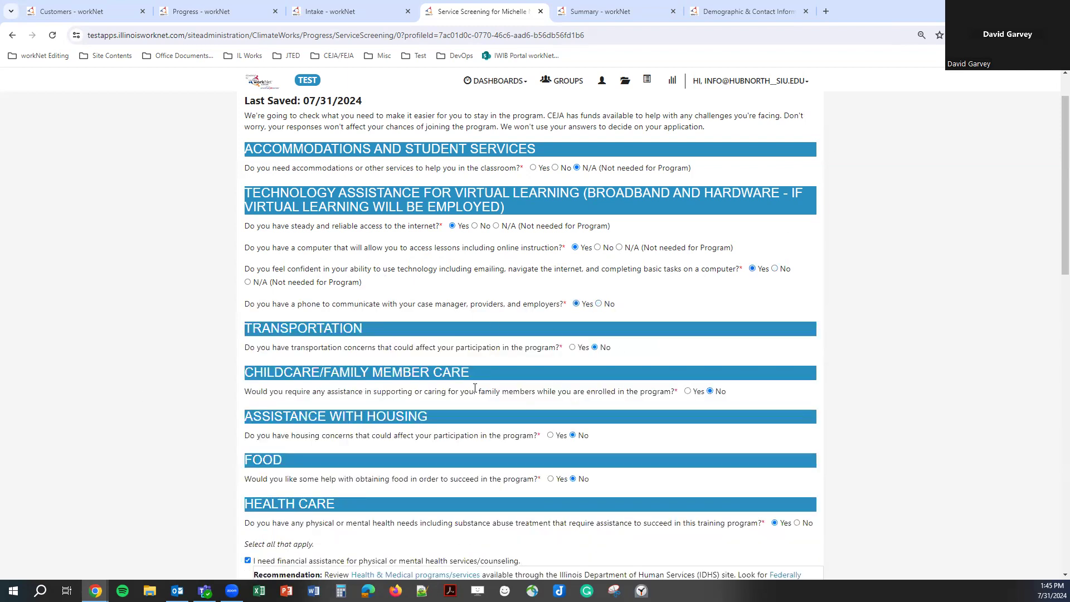
pyautogui.scroll(-15, 434, 329)
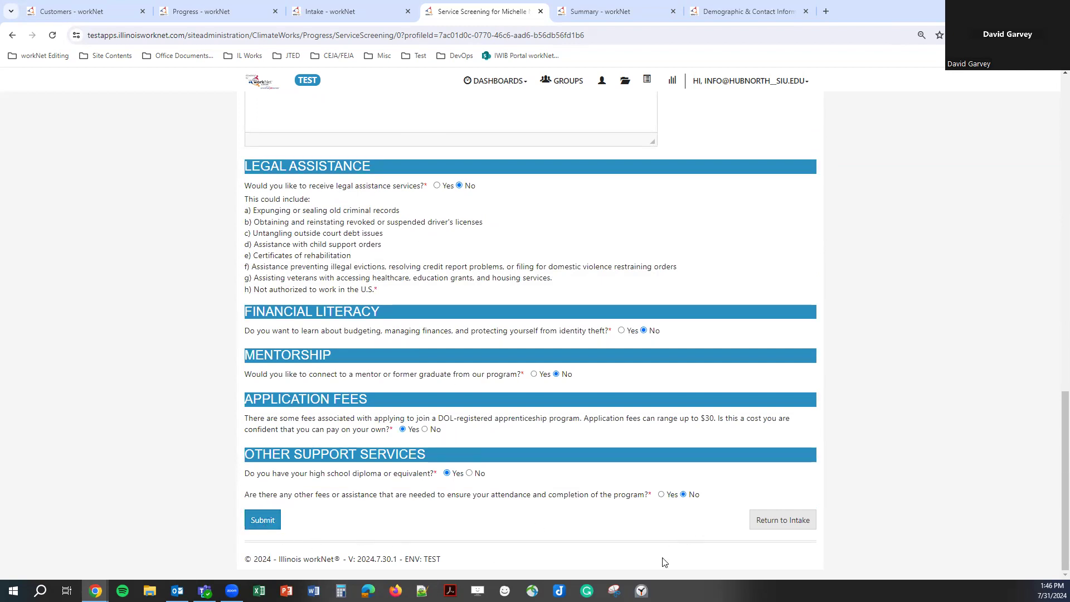
pyautogui.click(769, 524)
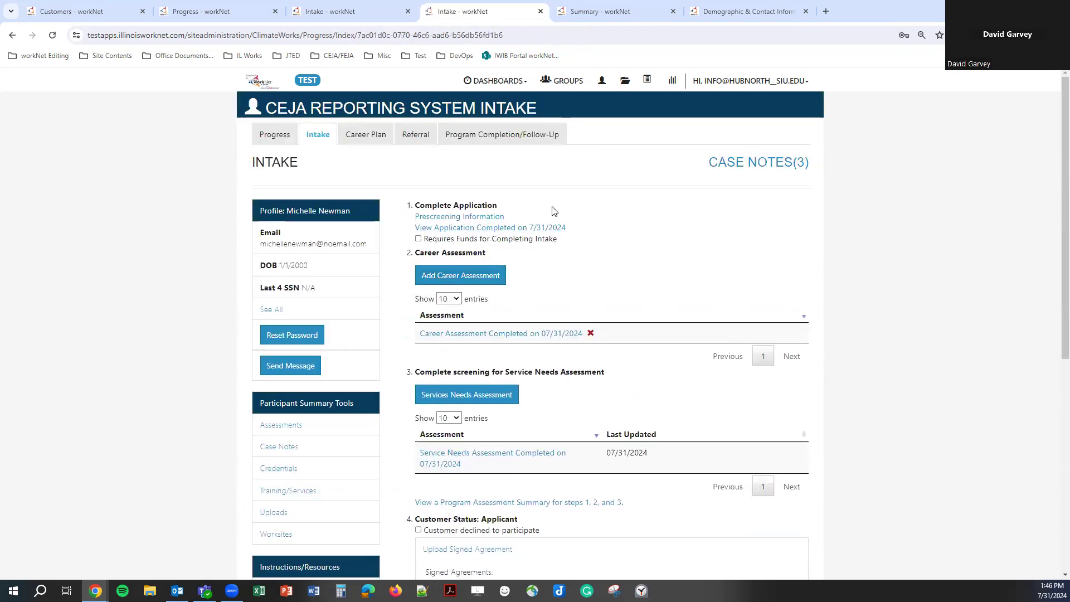
# Review the customer status, signed agreement and career plan items on the intake page.
pyautogui.middleClick(635, 194)
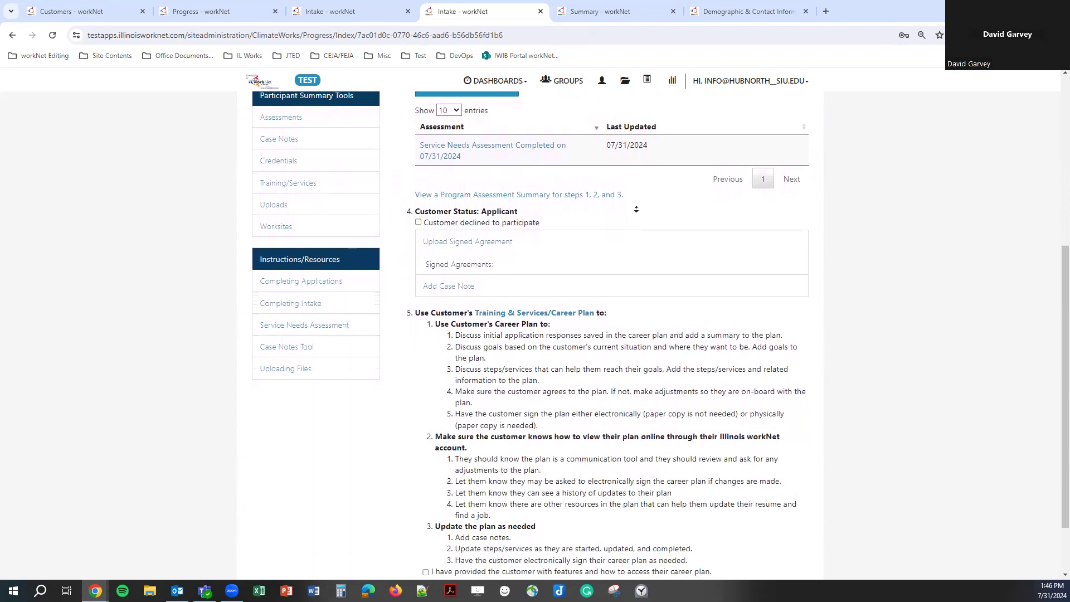
pyautogui.middleClick(636, 210)
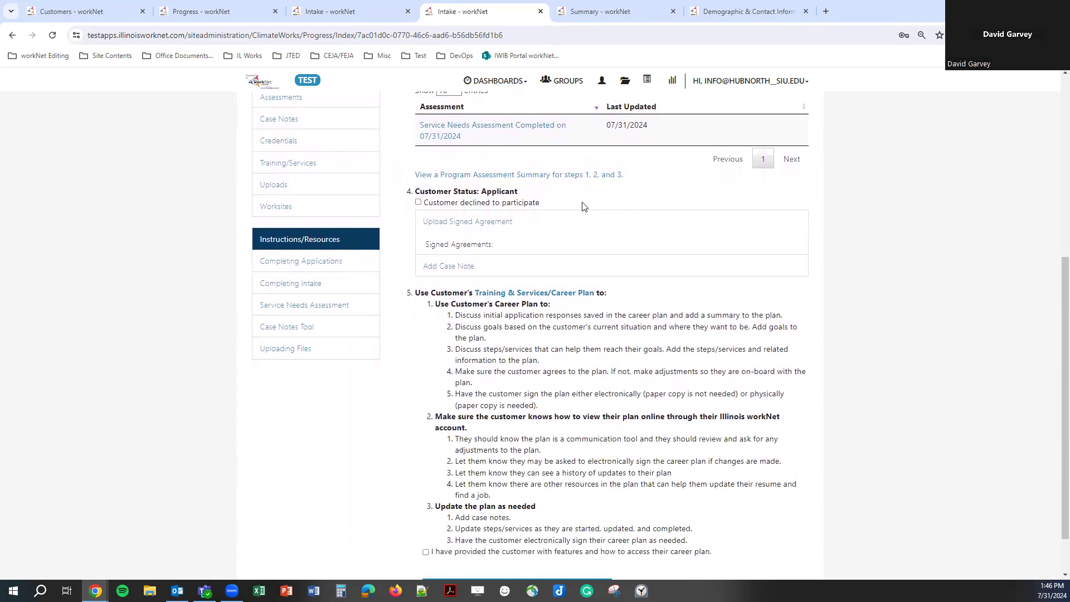
pyautogui.scroll(-1, 582, 207)
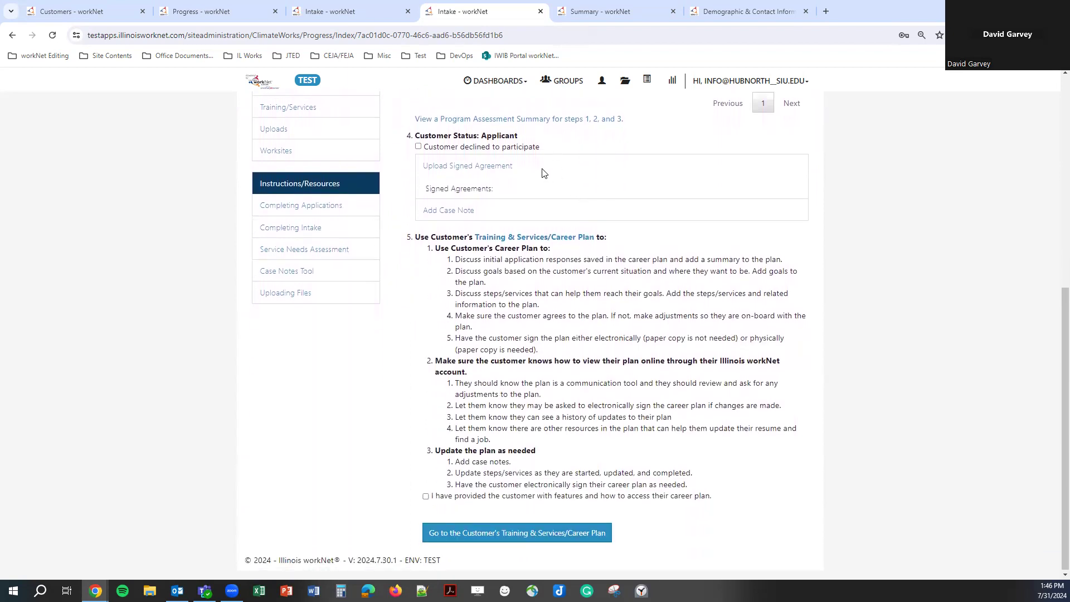
# Go to the customers list, check the entries with Inquiry status, and open the form for adding a customer.
pyautogui.click(74, 12)
pyautogui.click(118, 243)
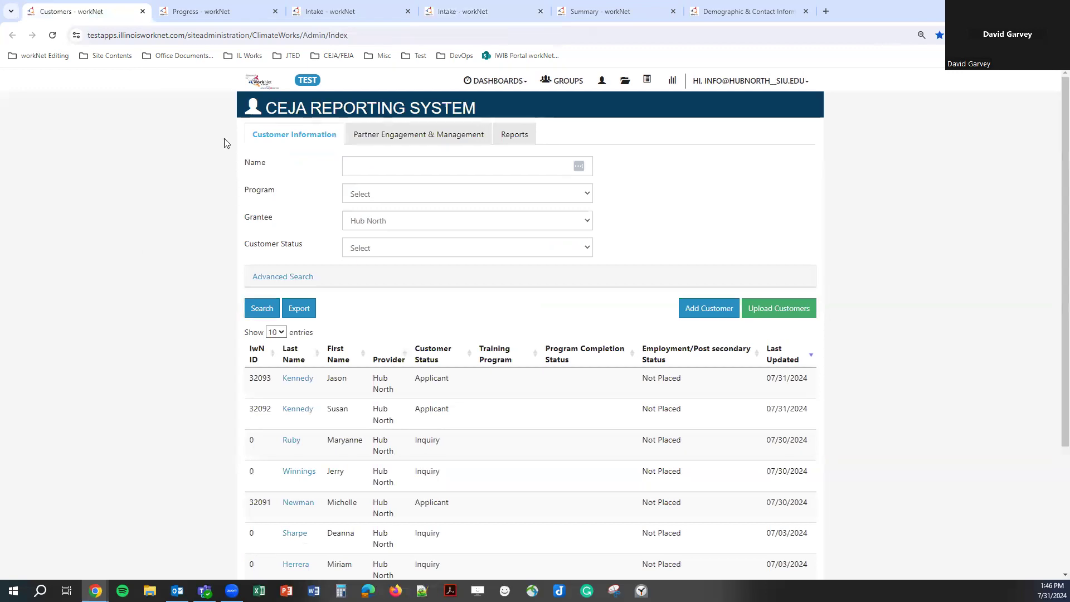
pyautogui.doubleClick(429, 438)
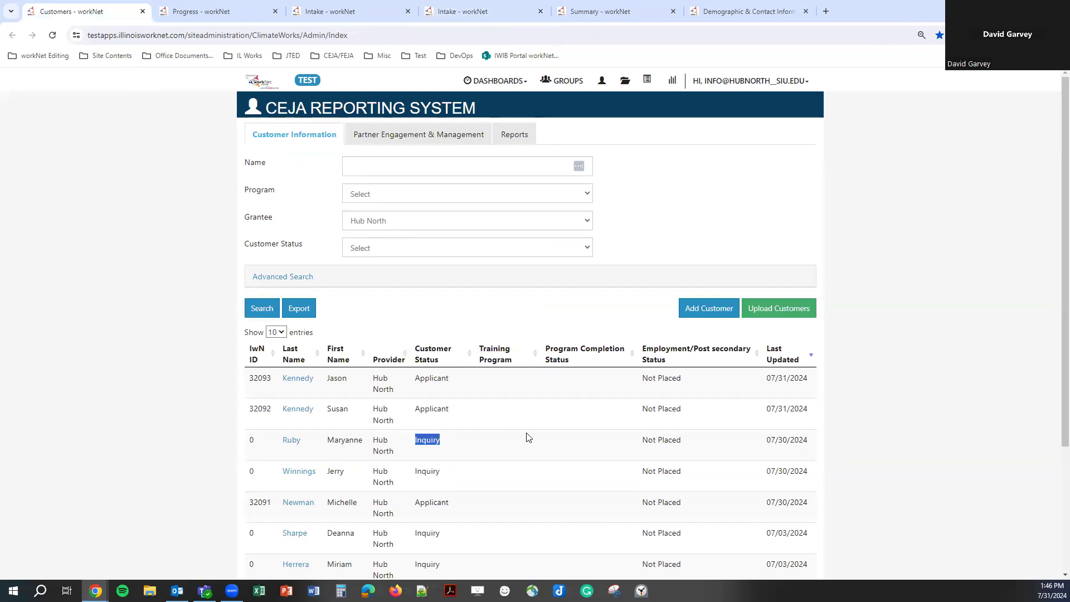
pyautogui.click(716, 311)
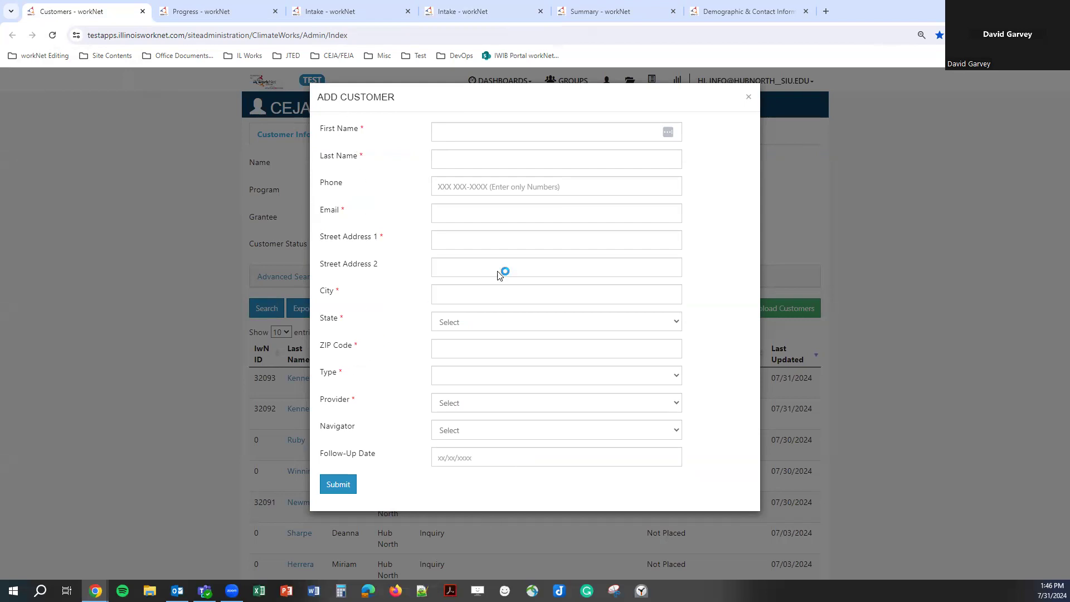
# Dismiss the add-customer form, view the intake page of the second applicant in the customers list, and close that page.
pyautogui.click(748, 101)
pyautogui.scroll(-3, 243, 401)
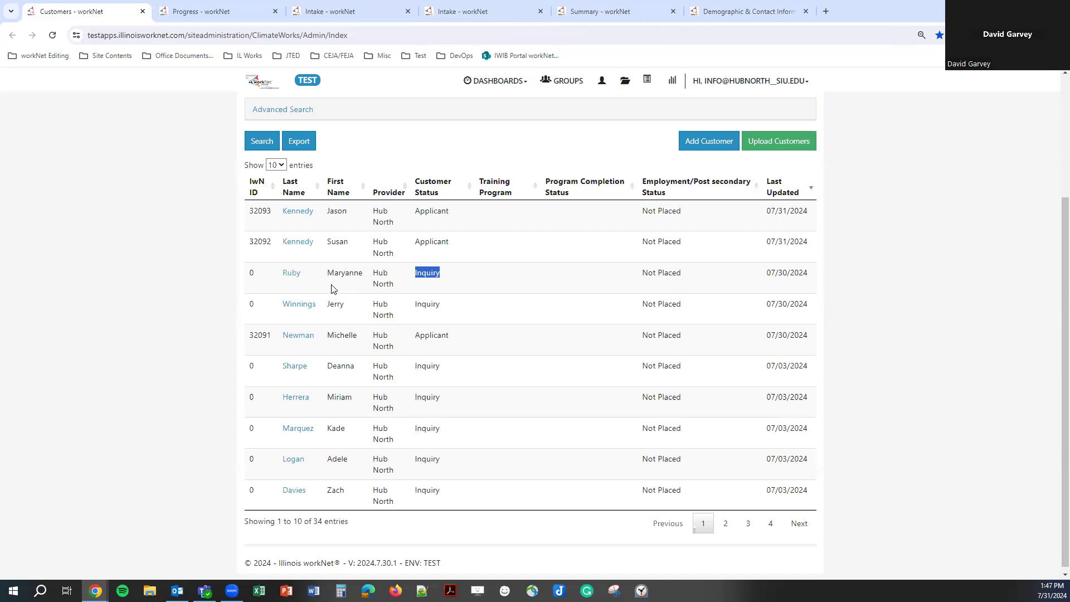
pyautogui.click(295, 244)
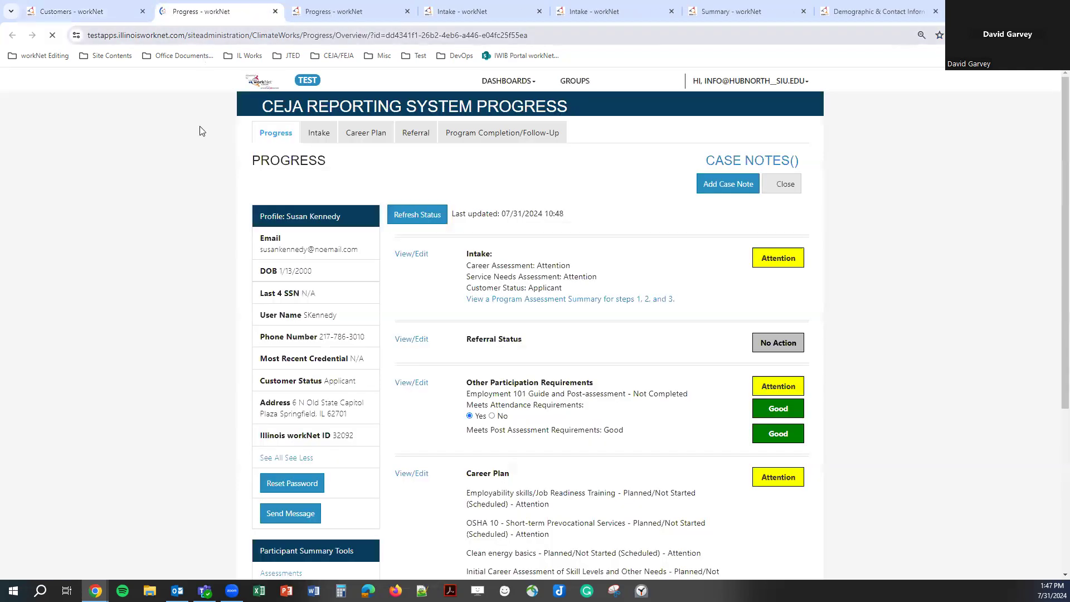
pyautogui.click(311, 136)
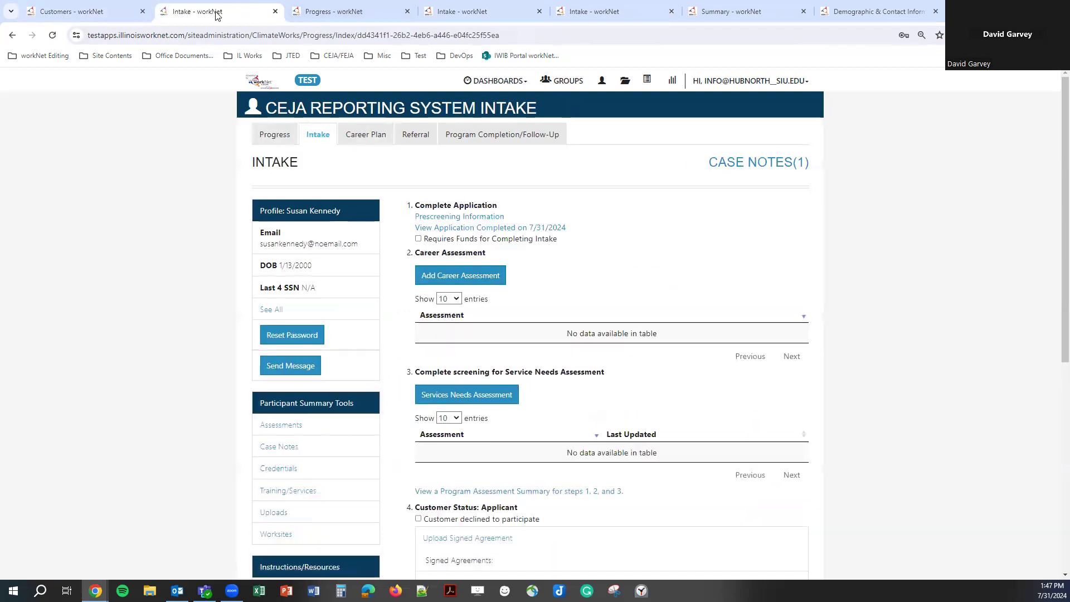
pyautogui.click(275, 11)
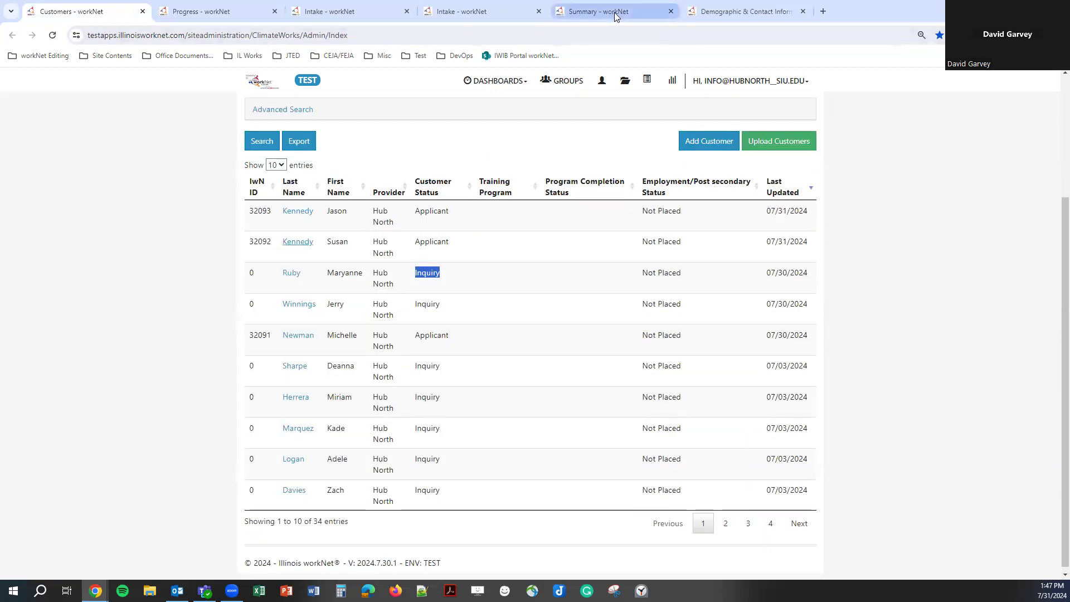
# Return to the intake page of the customer with completed assessments and review the assessment and customer status items.
pyautogui.click(616, 17)
pyautogui.click(477, 18)
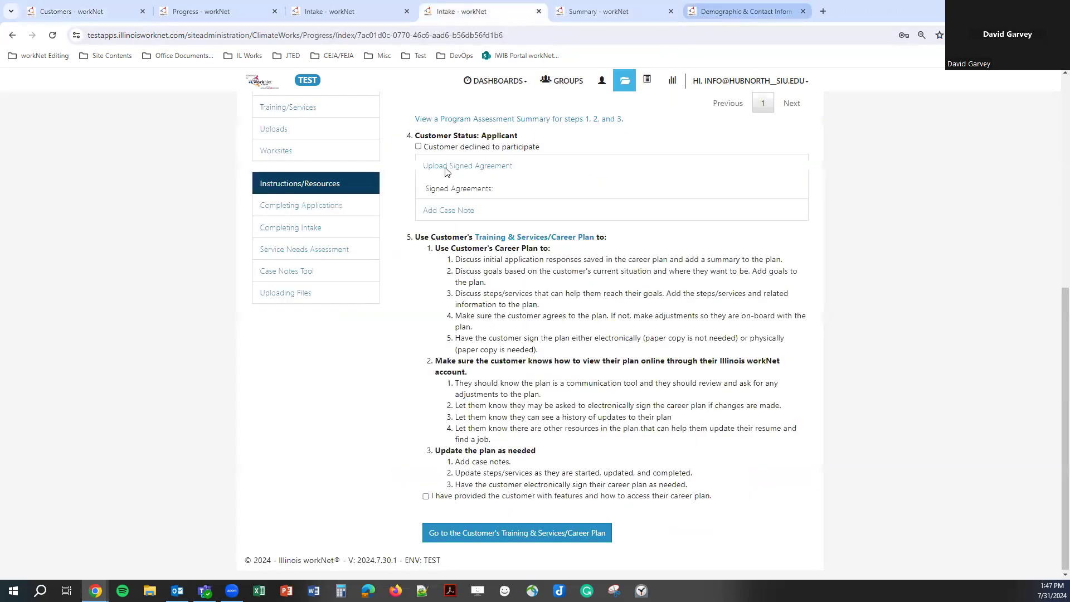
pyautogui.scroll(1, 527, 196)
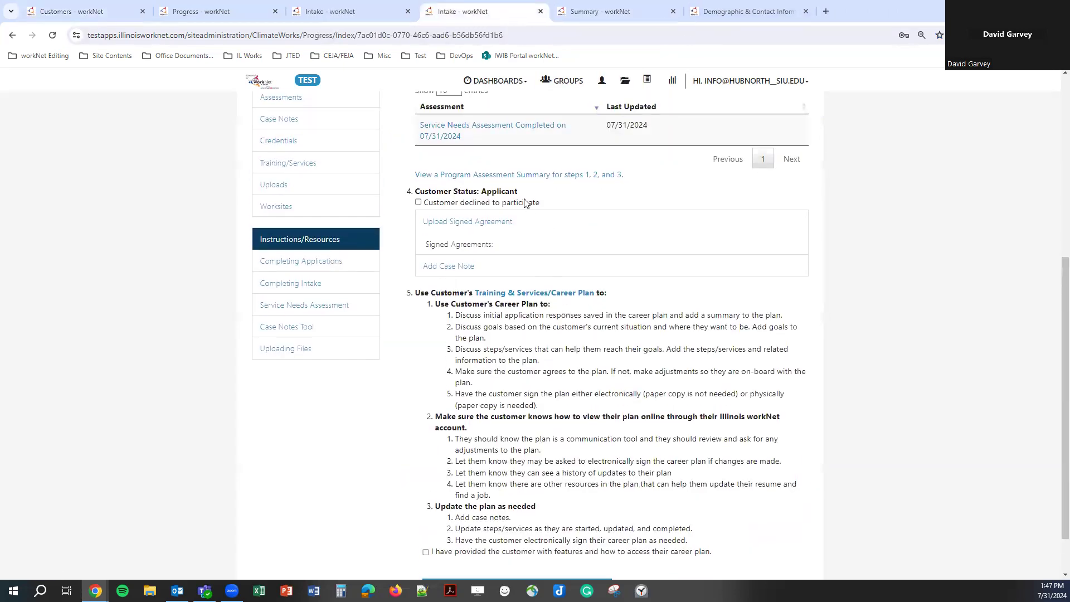
pyautogui.doubleClick(501, 190)
pyautogui.click(574, 191)
pyautogui.scroll(4, 436, 190)
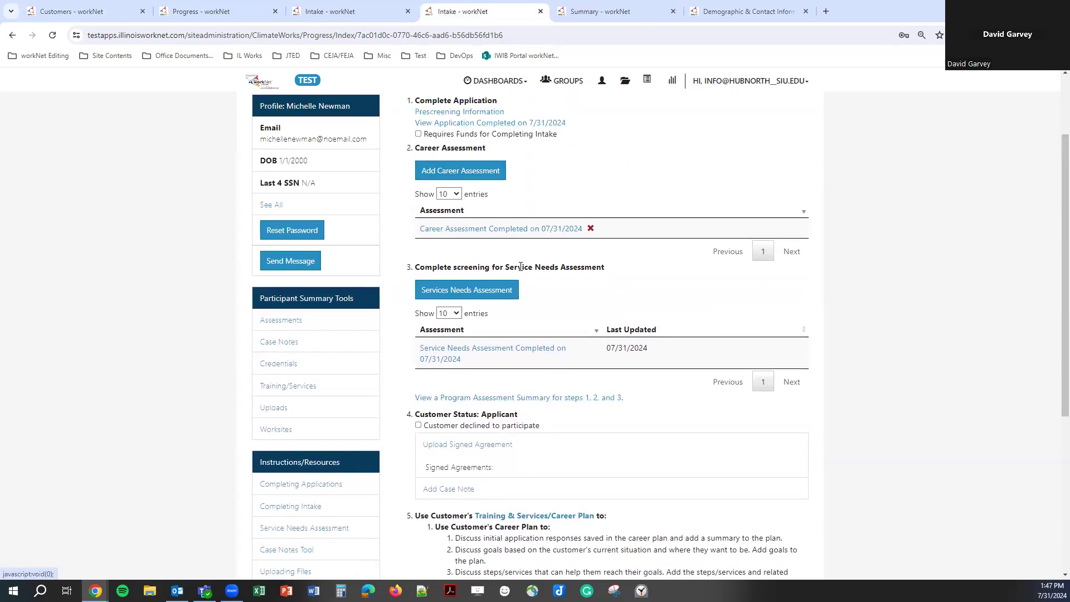
pyautogui.scroll(-3, 520, 266)
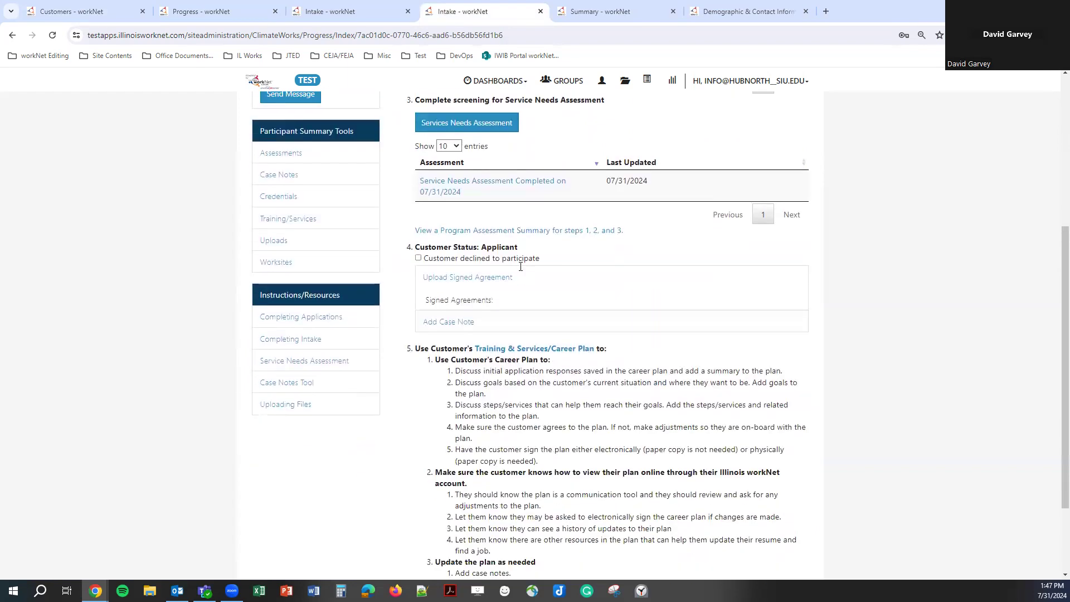
# Mark the customer as declined to participate, and revert the customer status to Applicant.
pyautogui.click(418, 259)
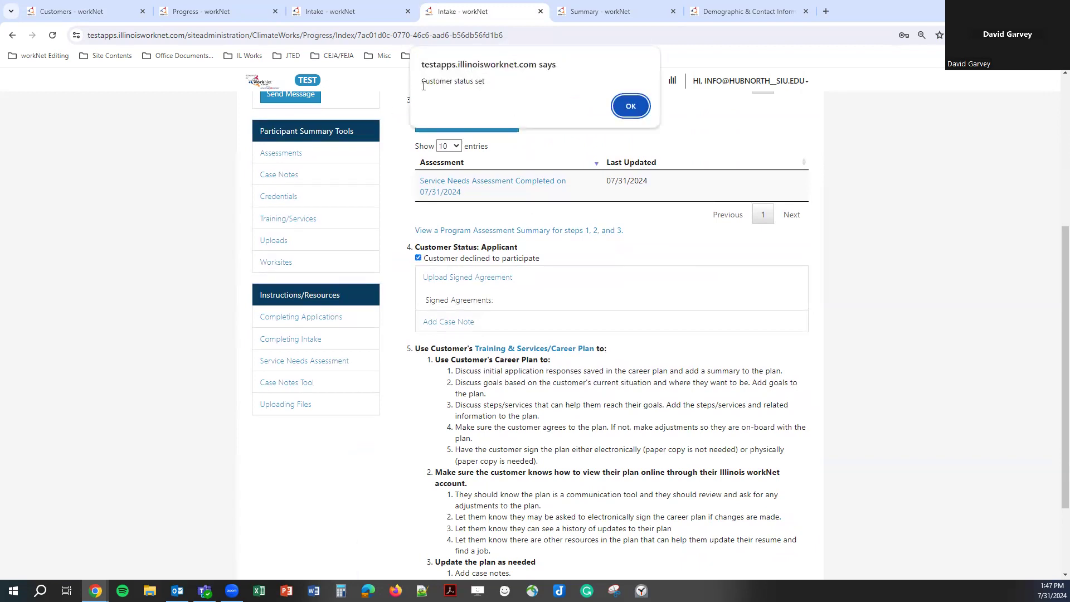
pyautogui.click(630, 106)
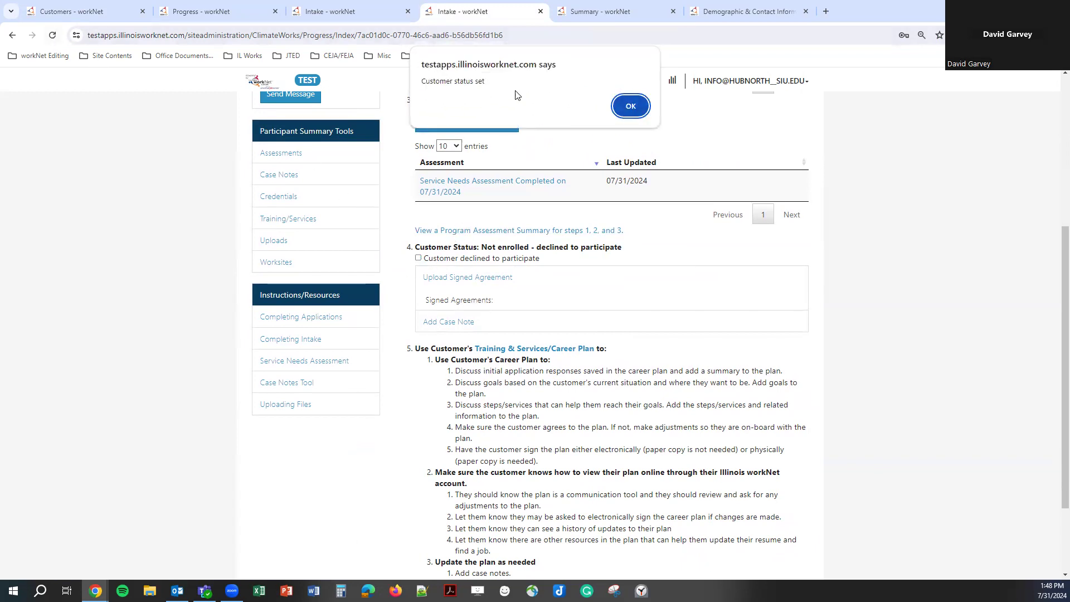
pyautogui.click(631, 107)
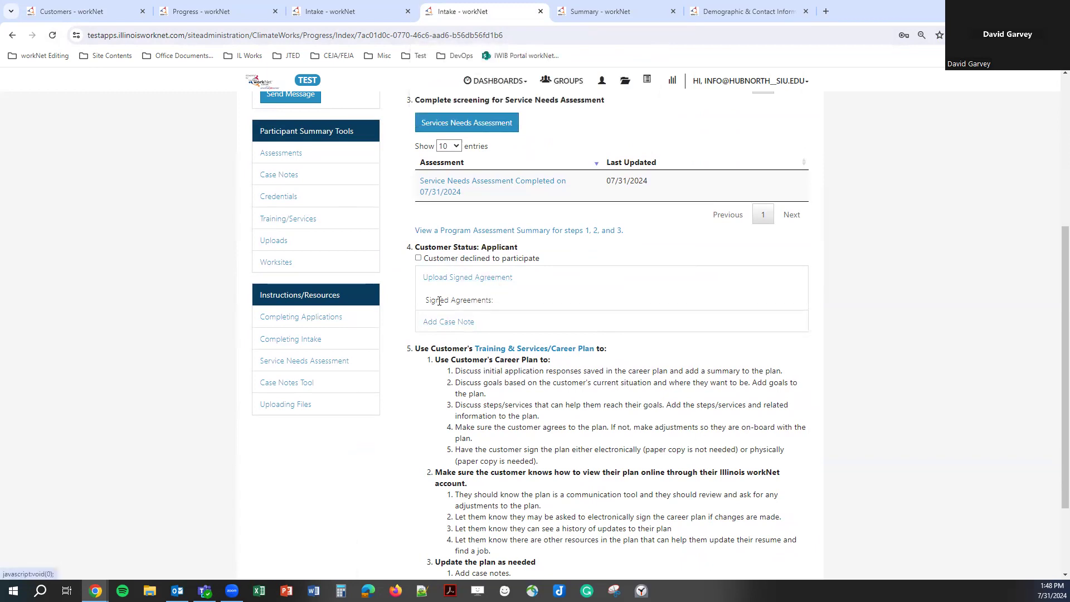
# Open the signed agreement upload form, check the accepted file types and description field, and close it without uploading.
pyautogui.click(453, 279)
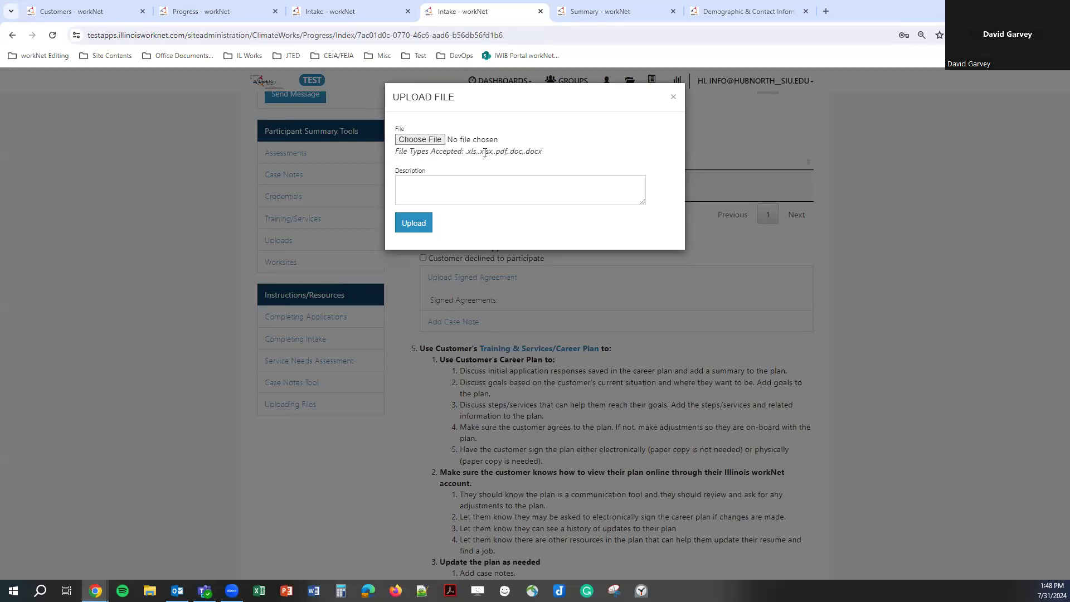
pyautogui.moveTo(466, 152); pyautogui.dragTo(555, 153)
pyautogui.click(557, 161)
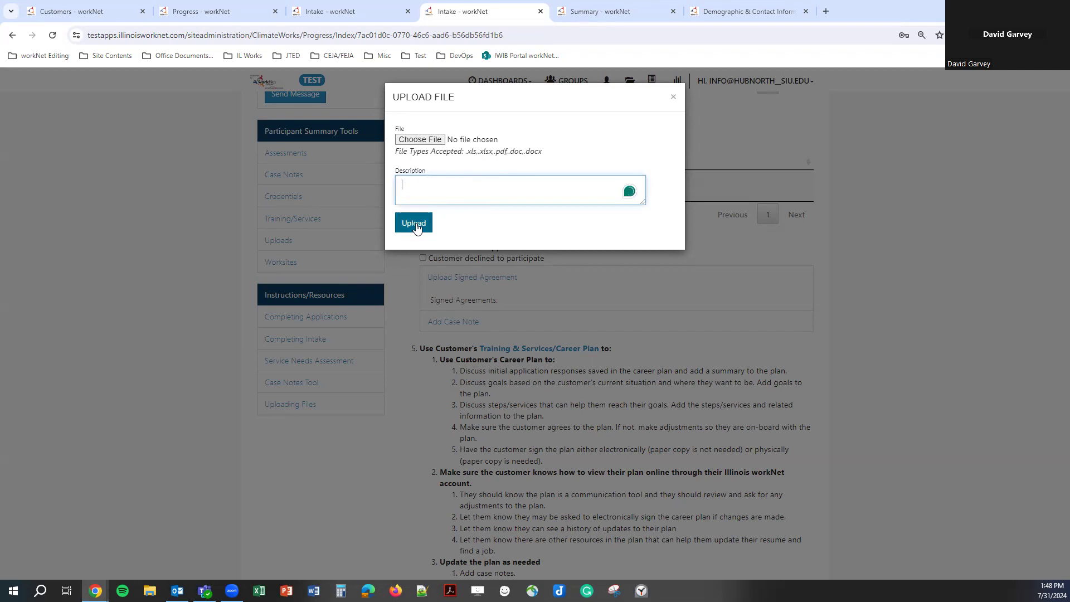
pyautogui.click(673, 99)
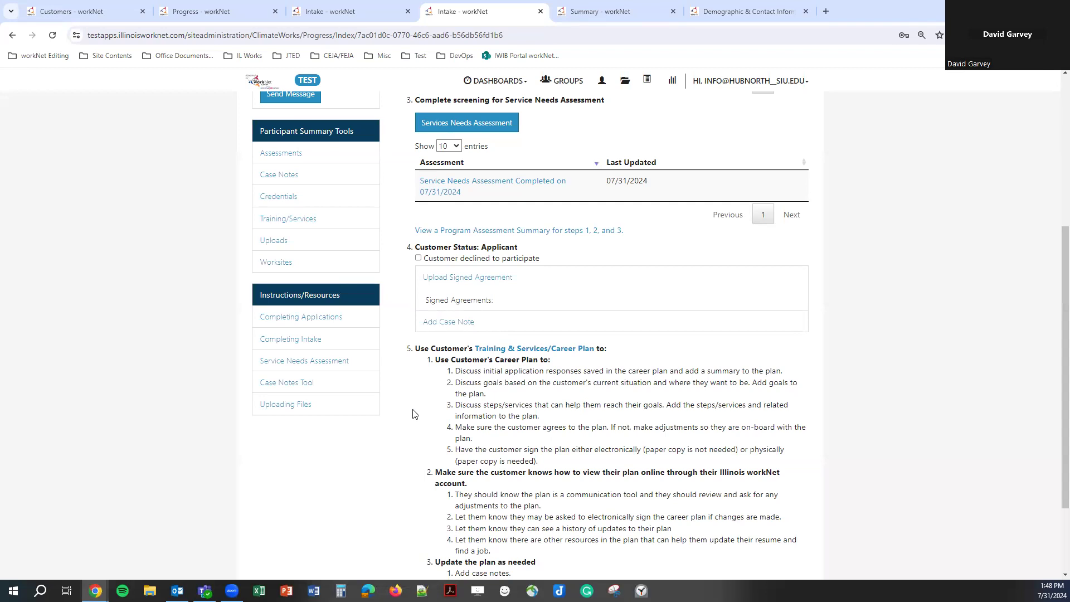
# Review the instructions for using the customer's career plan in item 5 of the intake page.
pyautogui.scroll(-3, 413, 413)
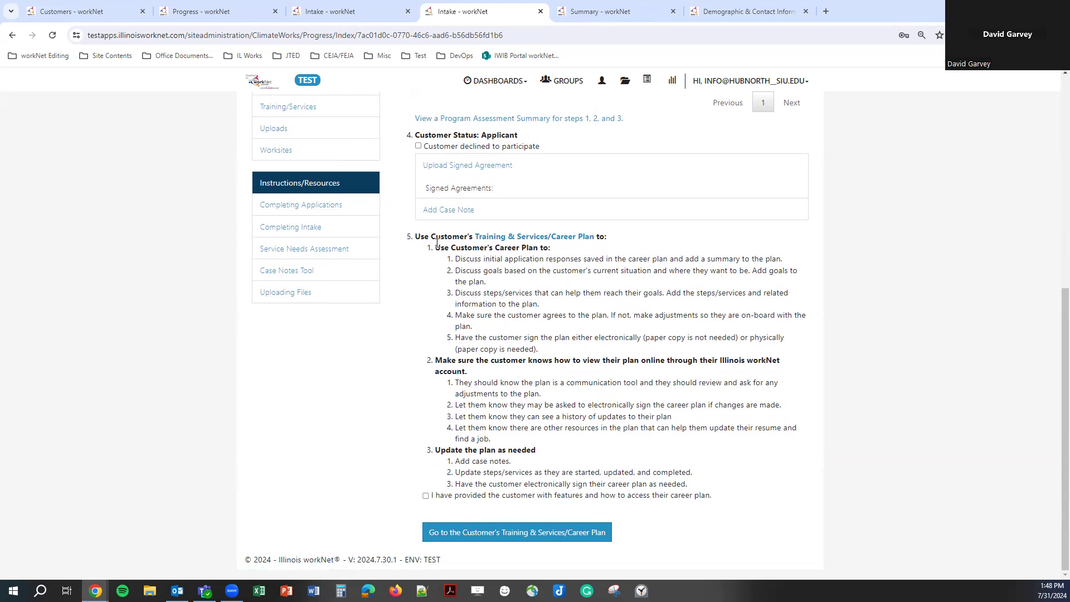
pyautogui.moveTo(436, 247); pyautogui.dragTo(563, 253)
pyautogui.click(563, 252)
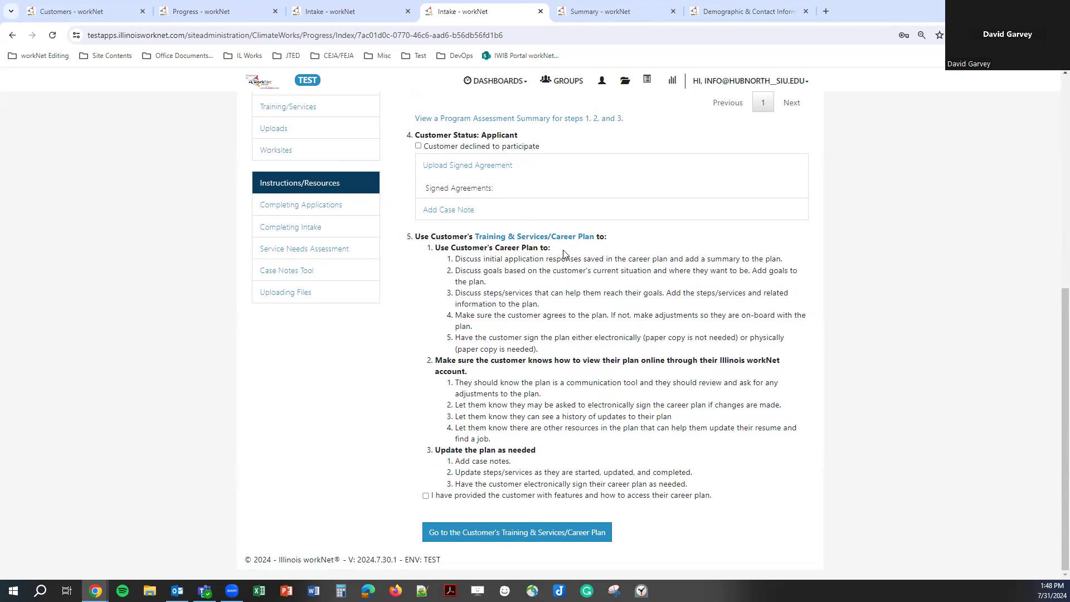
pyautogui.tripleClick(503, 246)
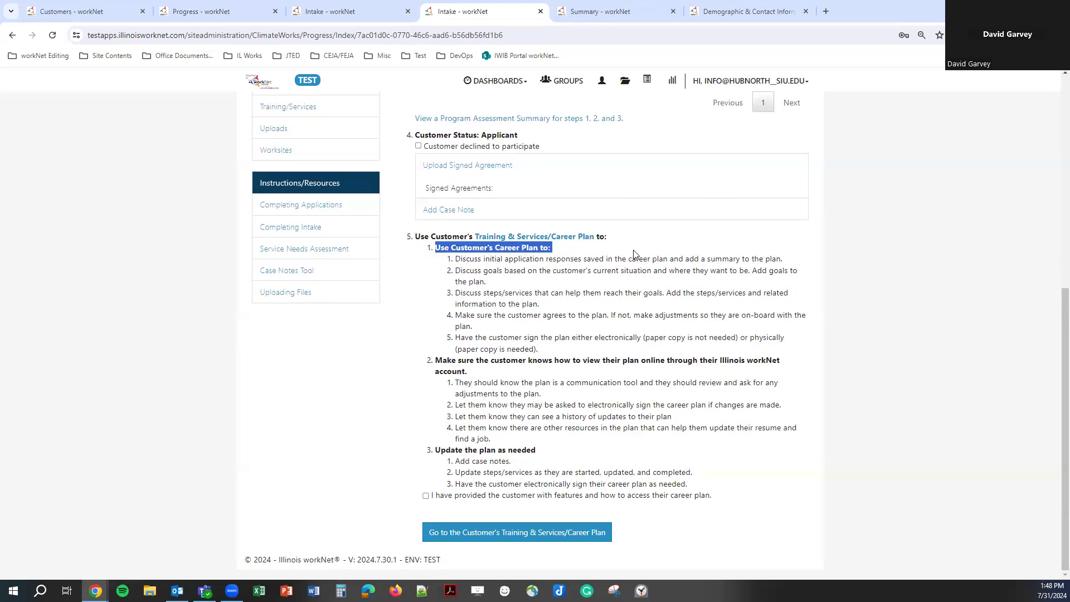
pyautogui.click(656, 231)
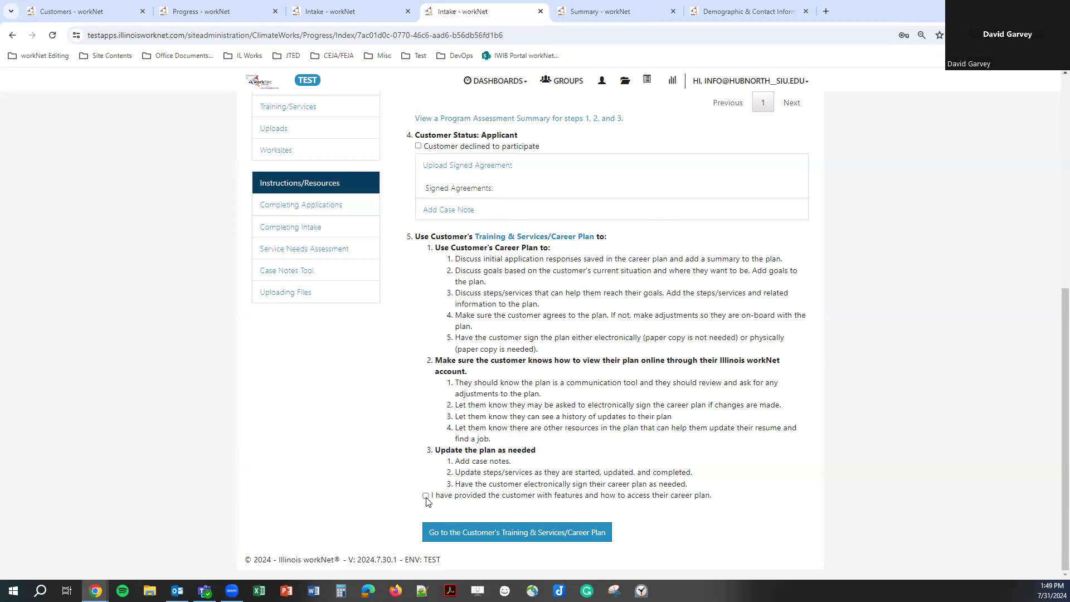
# Confirm that the customer has been provided with the features and access to their career plan, and check the recorded date and account.
pyautogui.scroll(1, 342, 422)
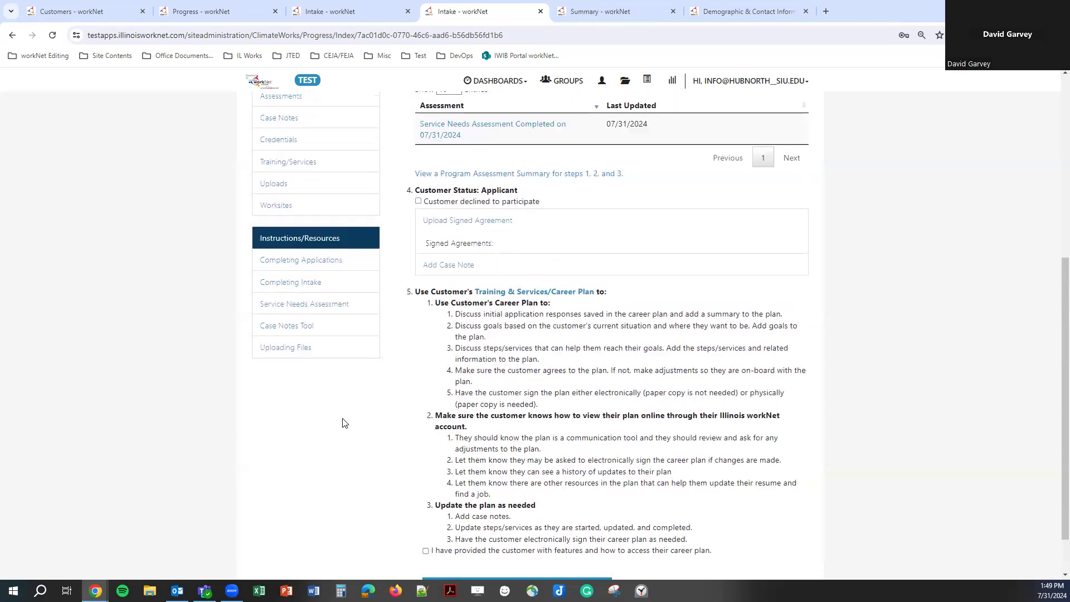
pyautogui.scroll(-1, 342, 422)
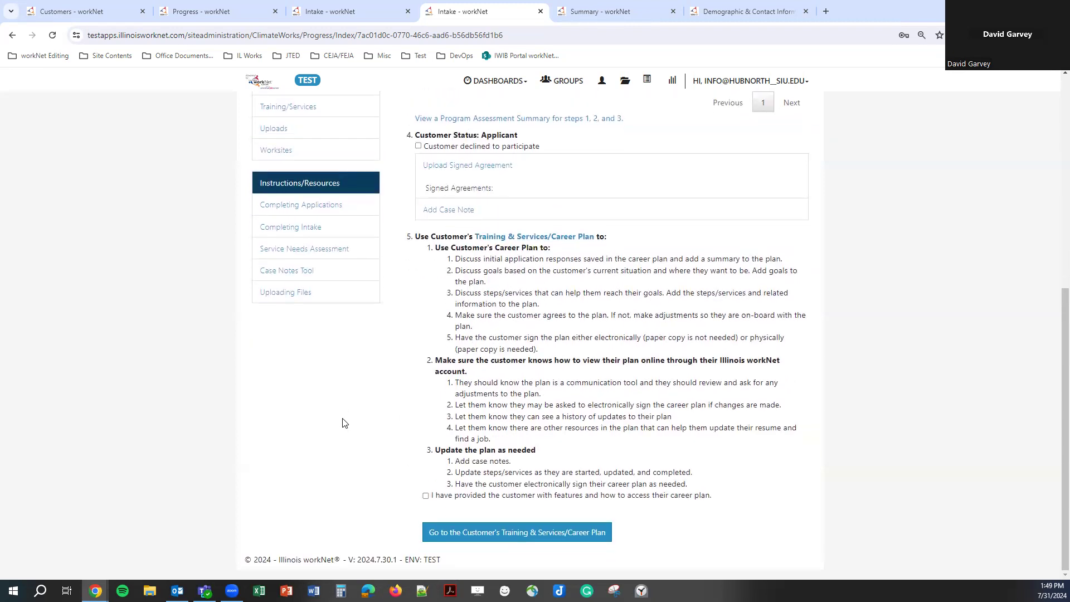
pyautogui.click(426, 496)
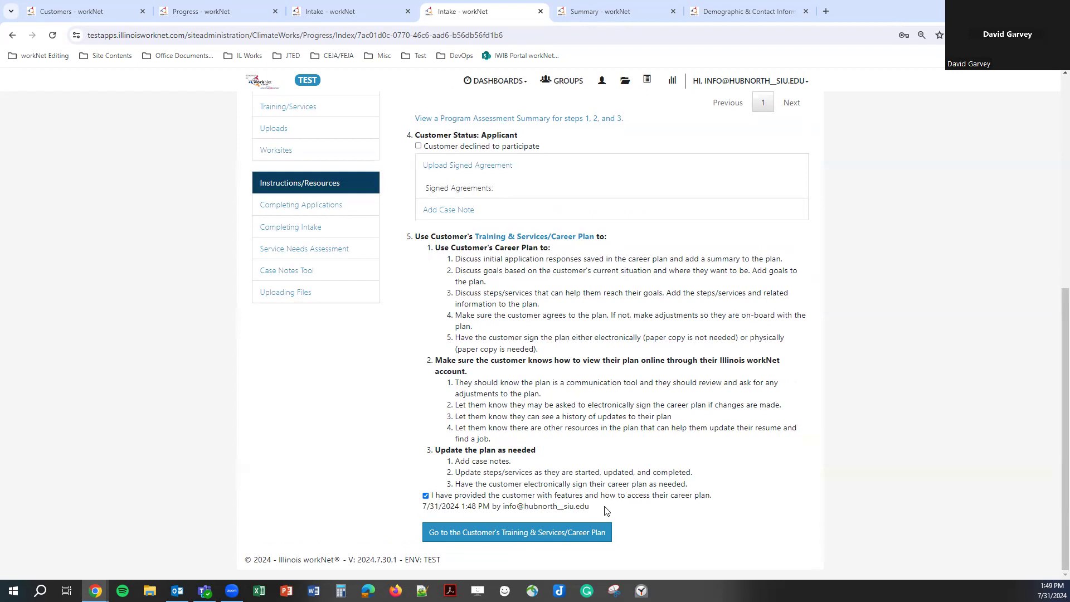
pyautogui.moveTo(505, 508); pyautogui.dragTo(595, 513)
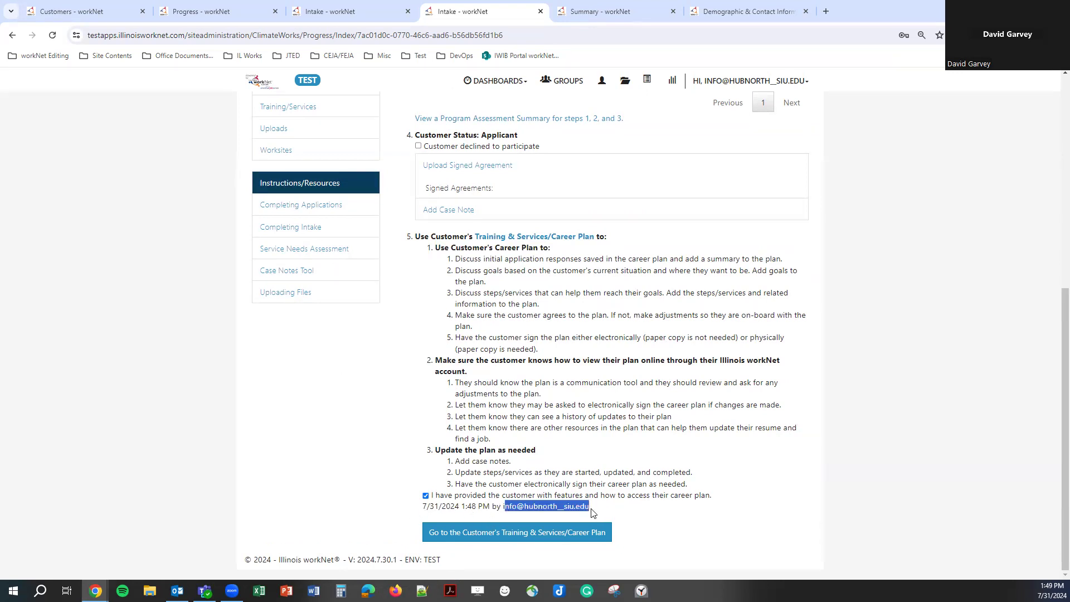
pyautogui.click(595, 513)
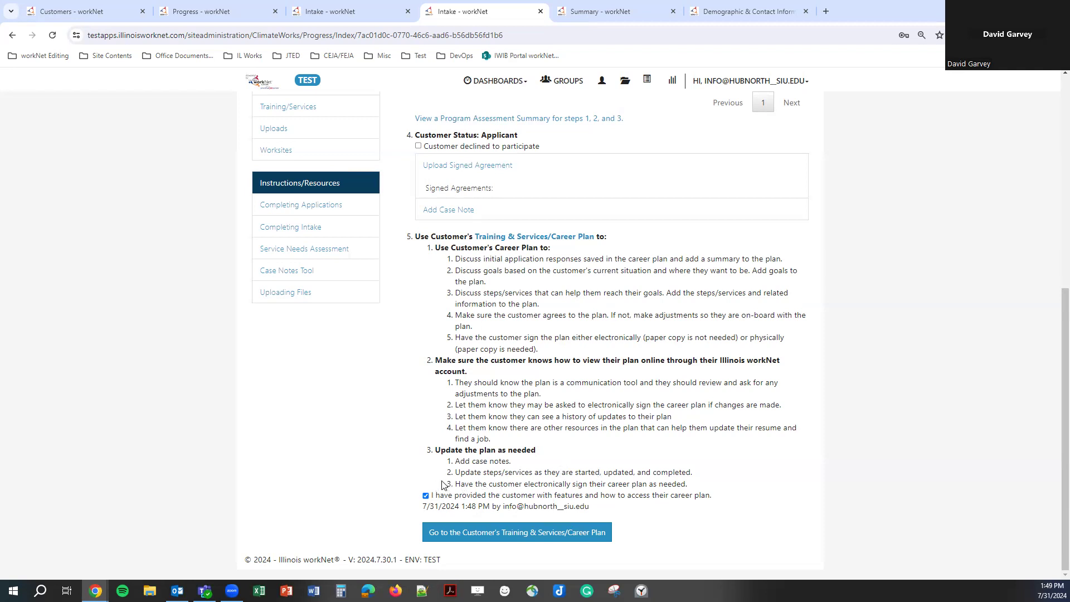
pyautogui.scroll(7, 309, 484)
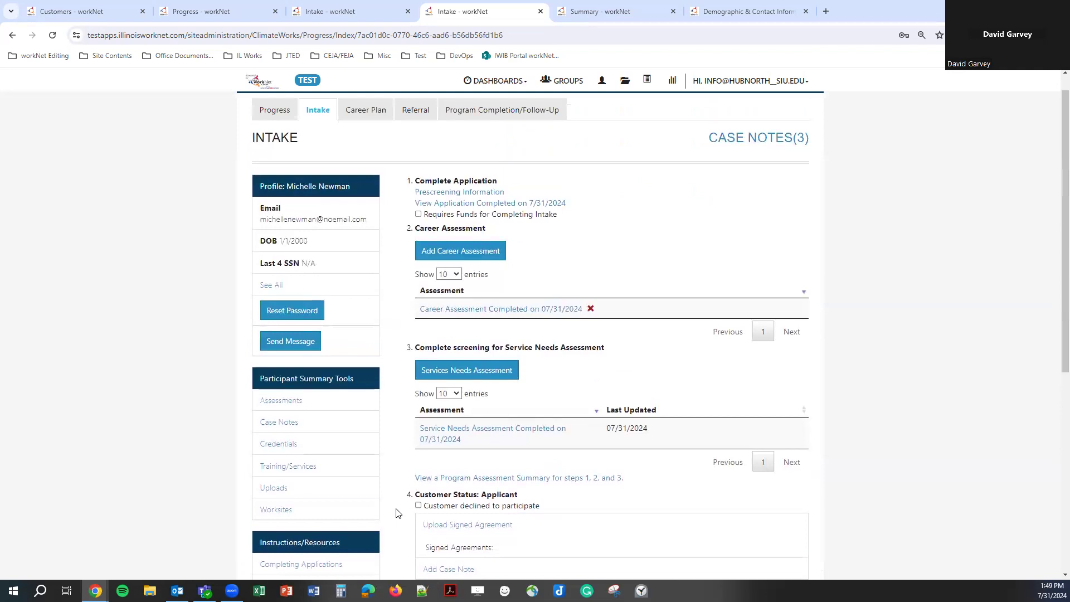